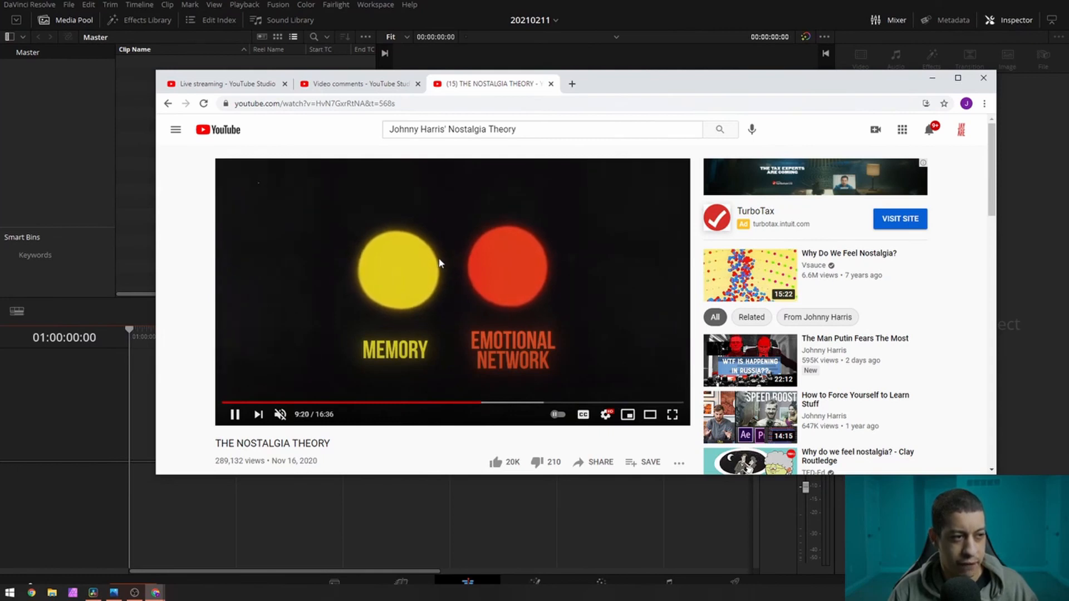
Pause the Nostalgia Theory reference video and move the browser window out of the editor's way.
left_click(418, 328)
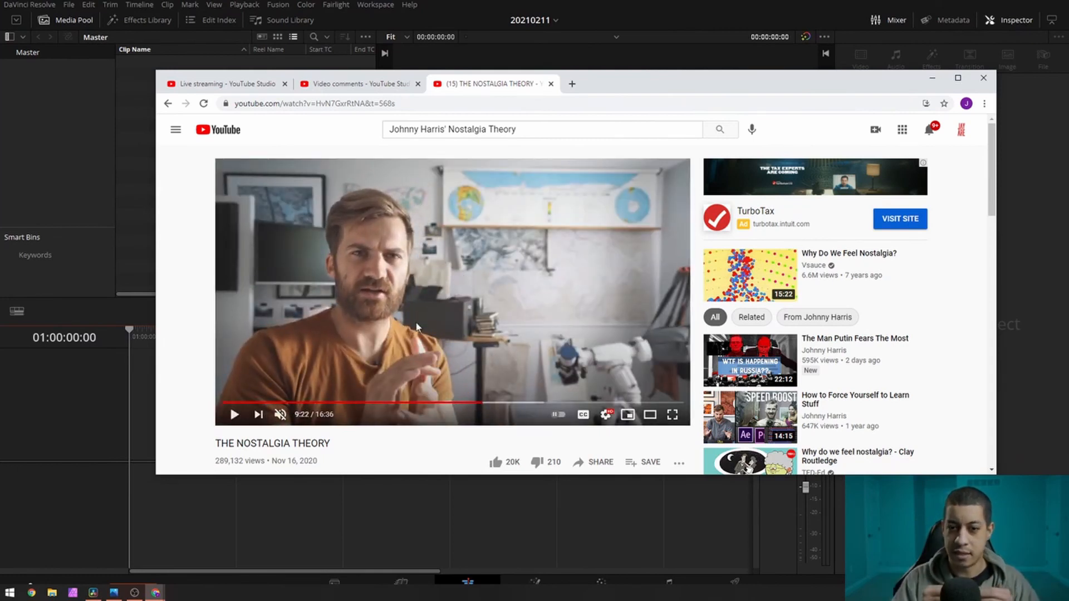
left_click(346, 85)
left_click_drag(613, 89, 1068, 117)
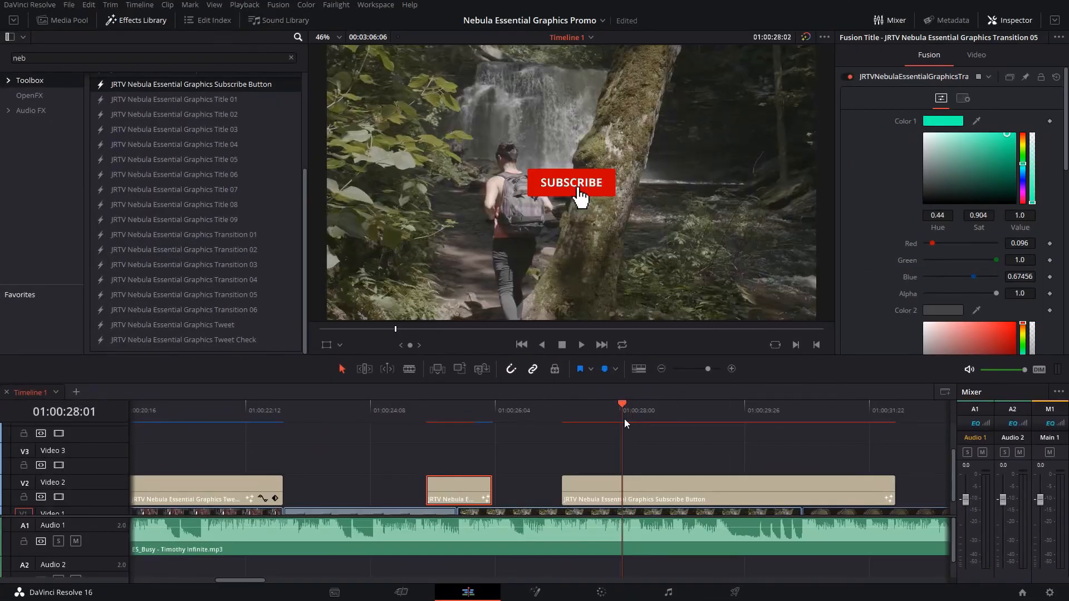
Preview the Subscribe Button title animation and trim the end of its clip back to about the playhead at 01:00:30:04.
left_click_drag(623, 418, 762, 428)
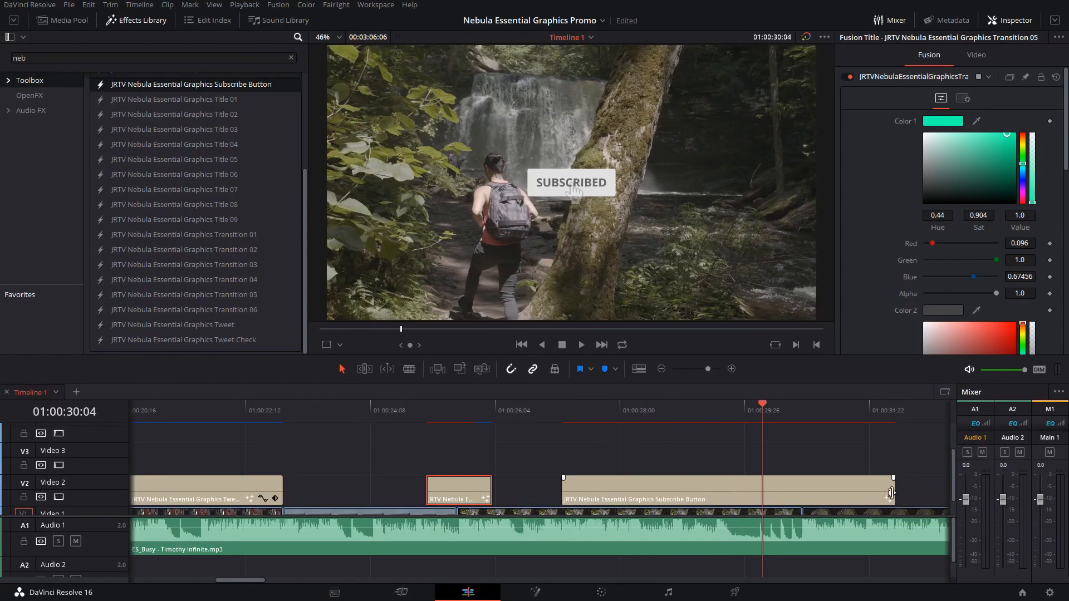
left_click_drag(891, 492, 754, 491)
left_click(576, 415)
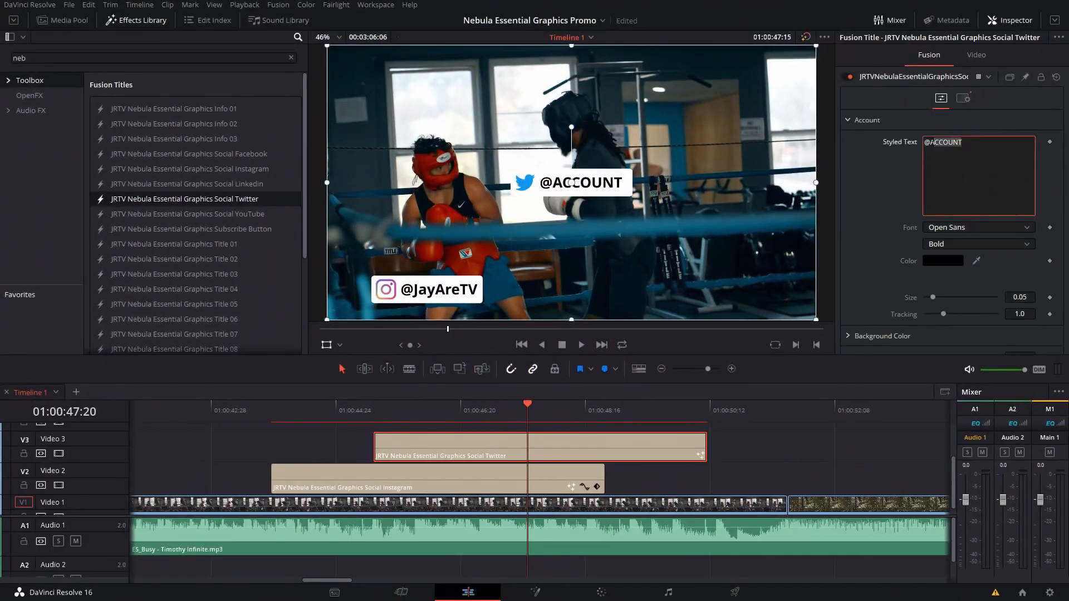
key("BackSpace")
type("JayAreTV")
left_click_drag(581, 206, 664, 274)
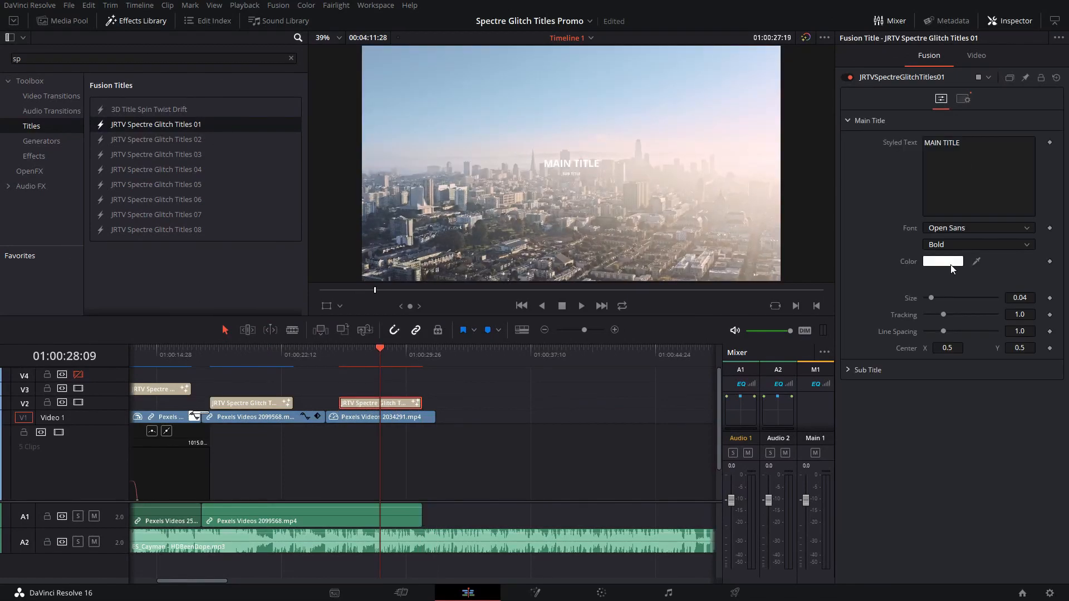
Open the color selection for the main title text of Spectre Glitch Titles 01.
left_click(950, 262)
left_click(668, 402)
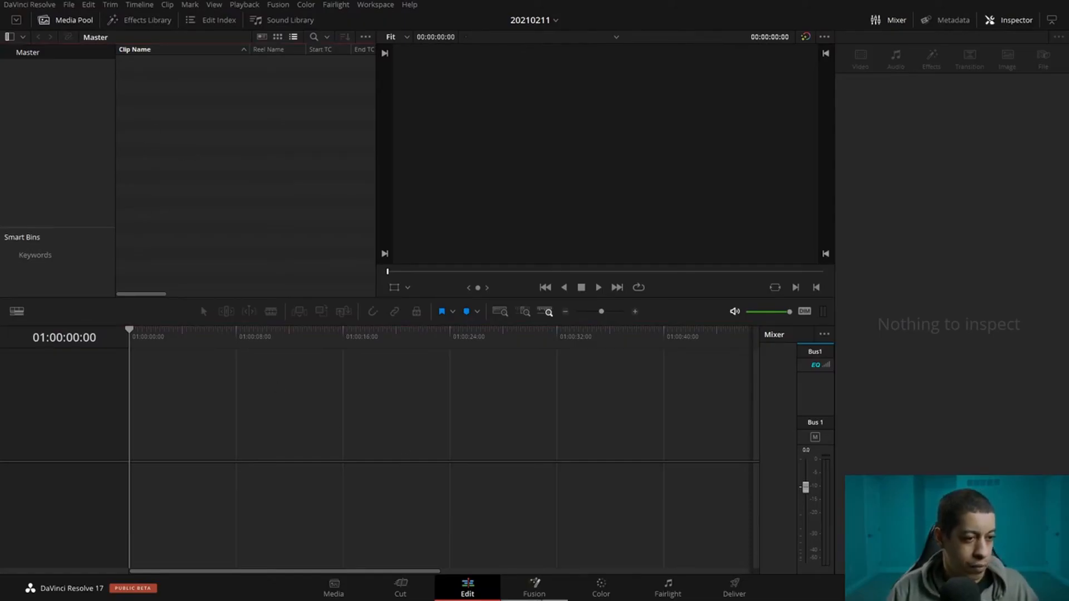
Switch to the Fusion page and narrow the viewer to give the node area more room.
left_click(541, 593)
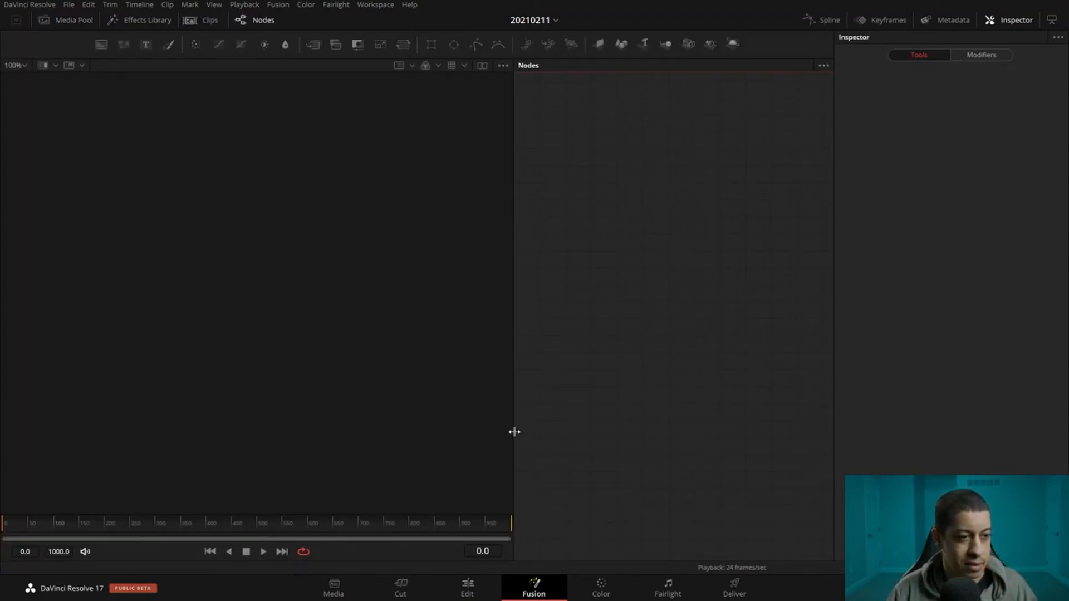
left_click_drag(514, 432, 468, 443)
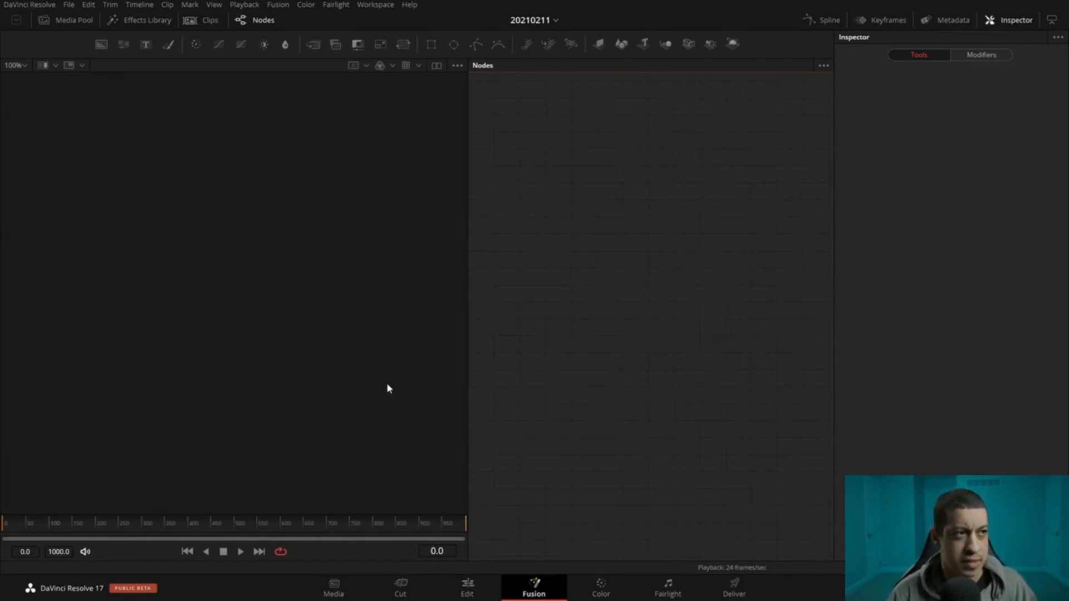
Examine the available Fusion layout presets, including Default, Left Flow and Mid Flow, without applying one.
left_click(369, 6)
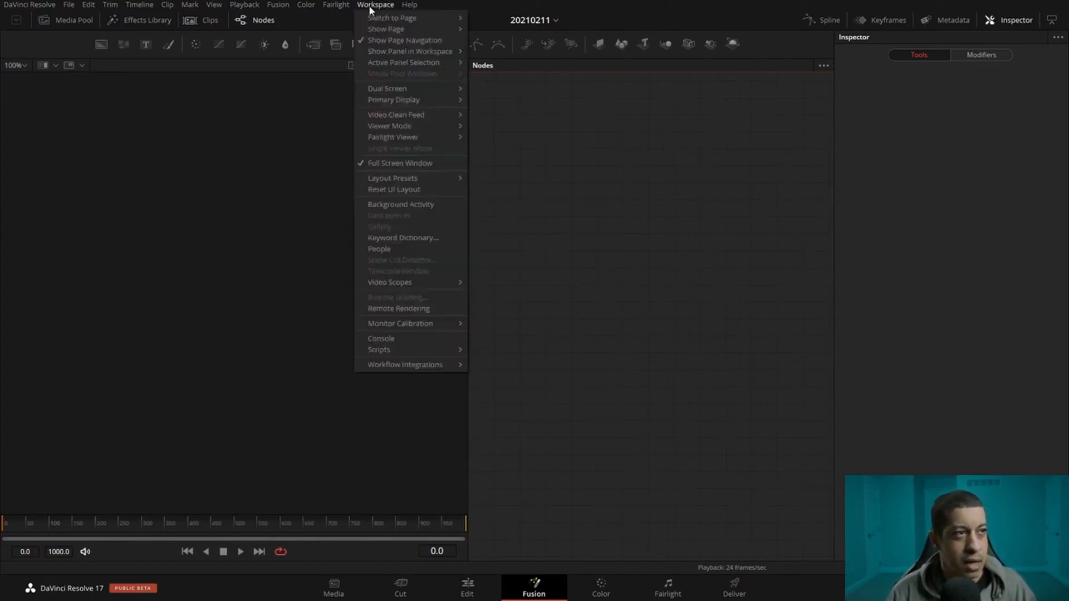
mouse_move(416, 182)
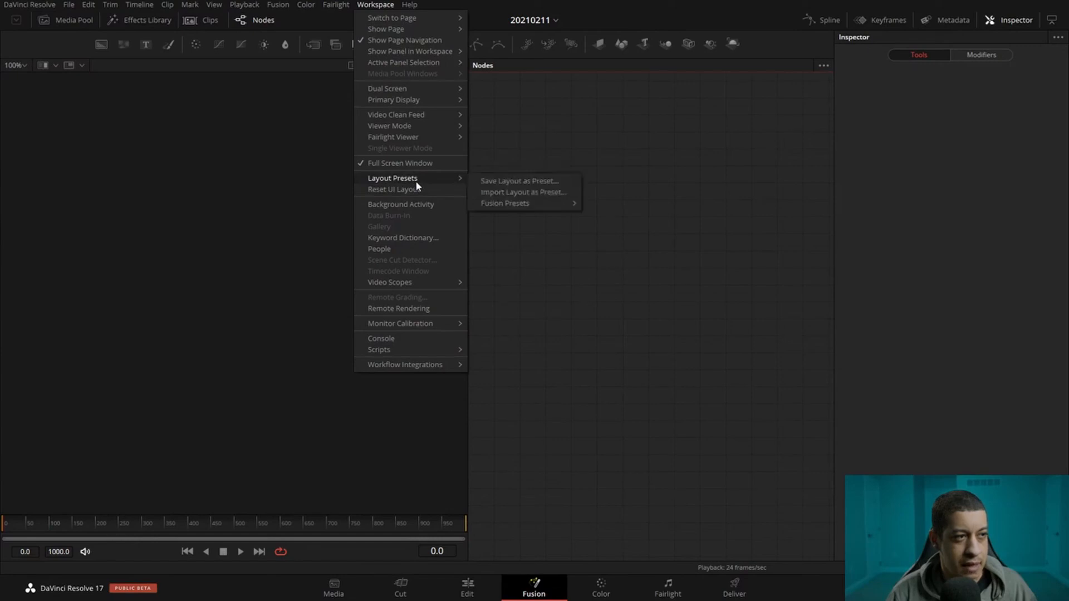
mouse_move(528, 207)
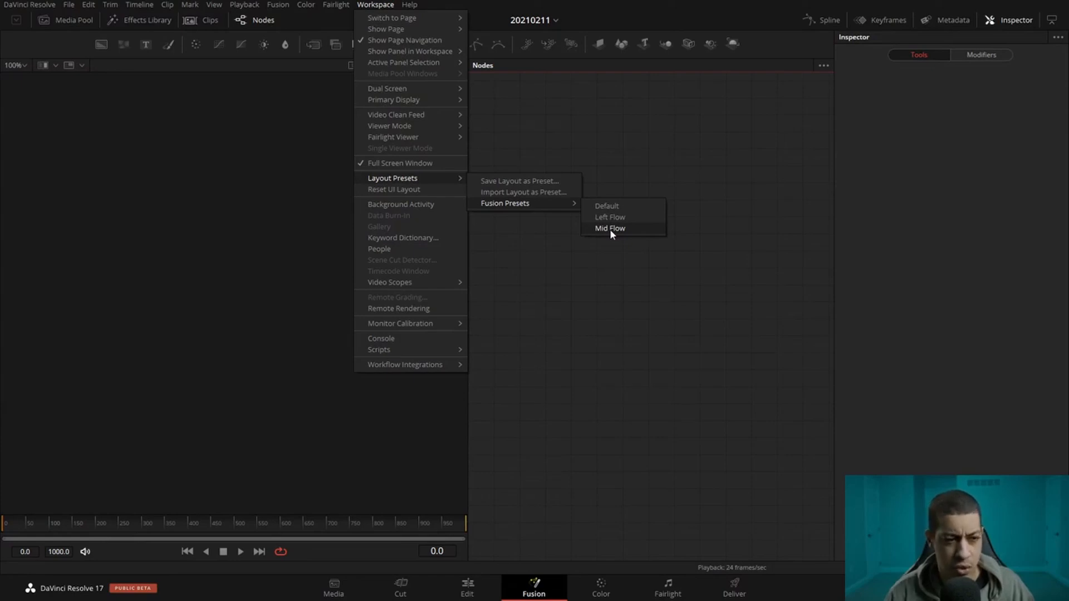
left_click(588, 303)
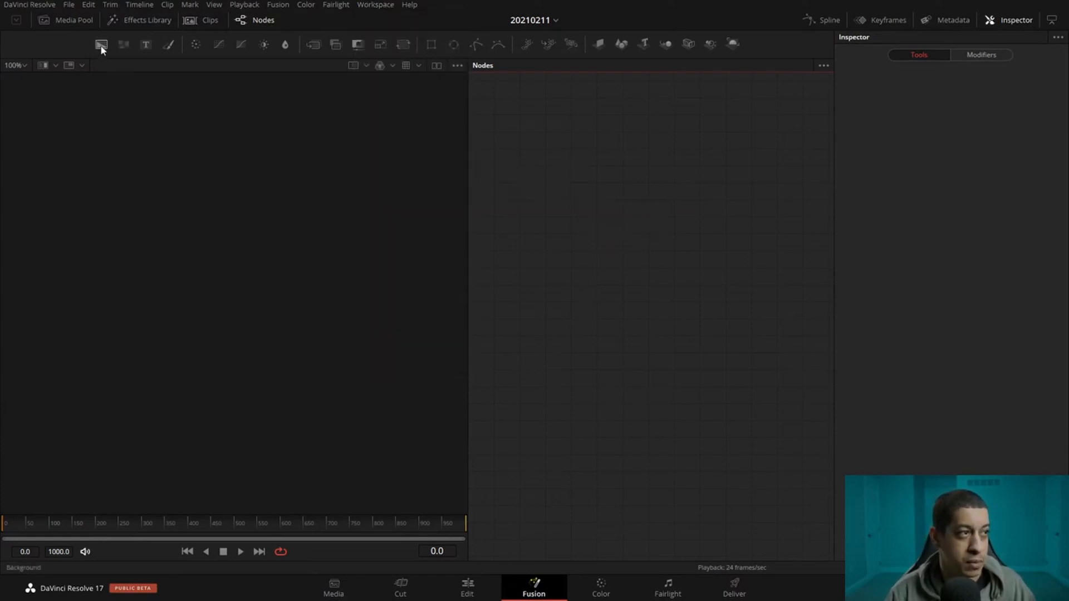
Add two Background nodes and set Background1's color to pink #f5177b.
left_click_drag(112, 51, 724, 149)
left_click_drag(124, 44, 577, 234)
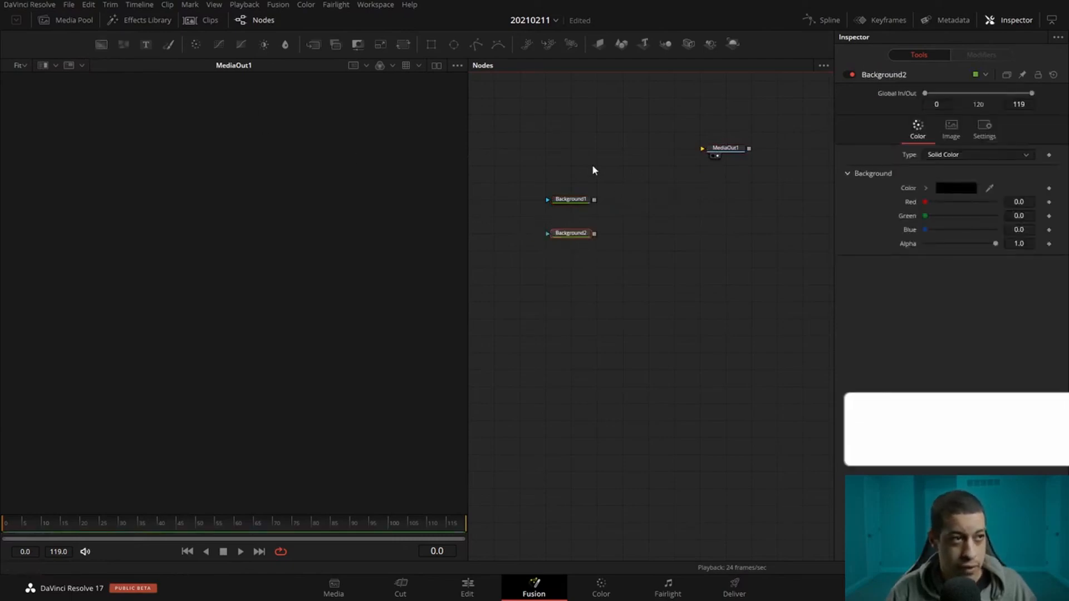
left_click(582, 201)
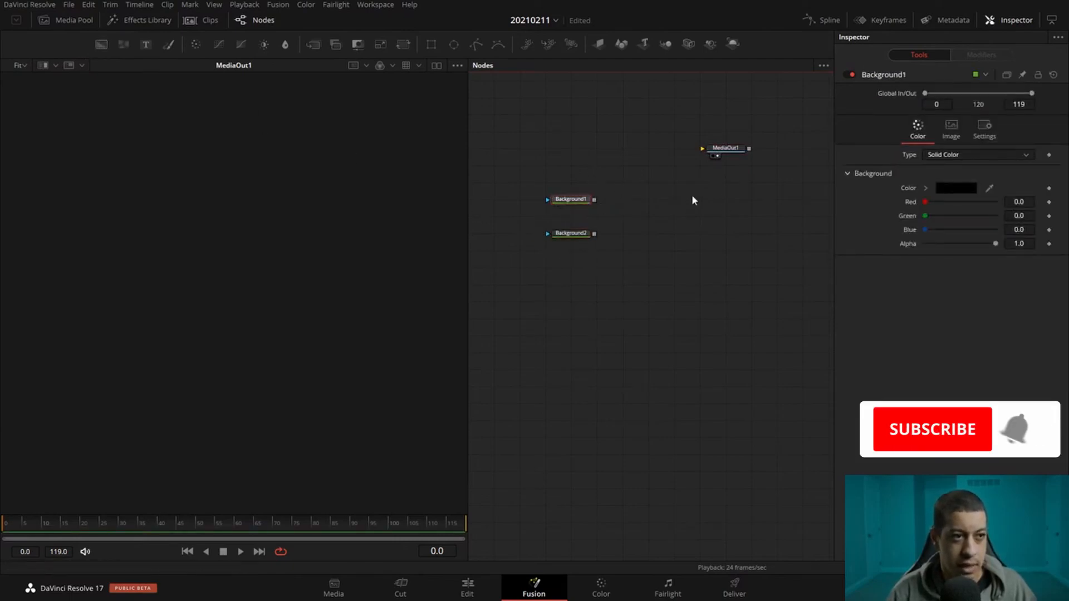
left_click(957, 188)
left_click(526, 204)
left_click_drag(655, 262, 655, 199)
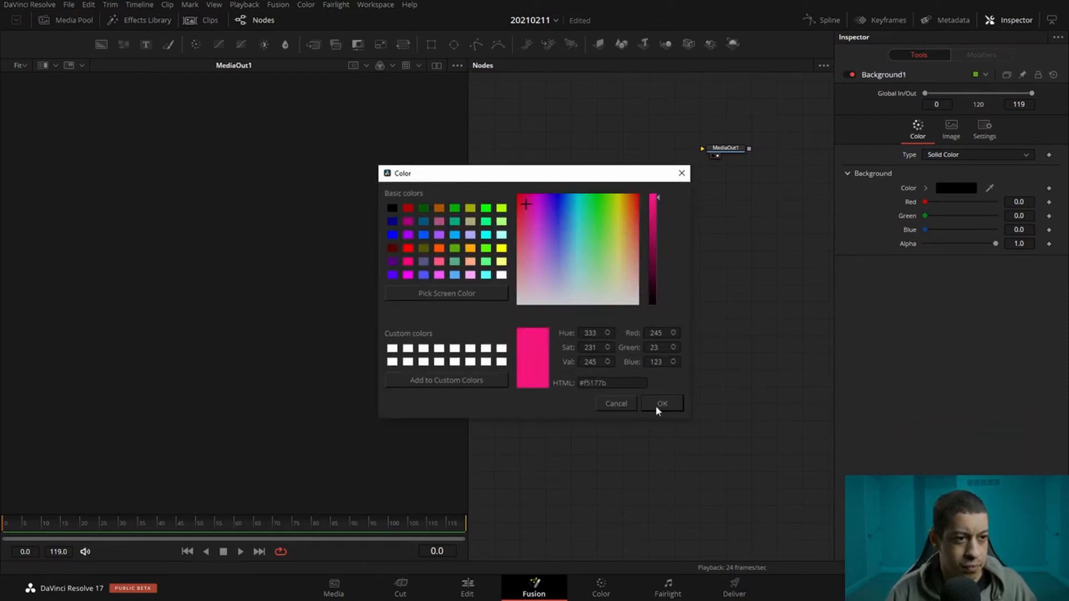
left_click(655, 405)
Set Background2's color to yellow-green #a6eb0f.
left_click(569, 234)
left_click(955, 188)
left_click_drag(566, 232, 637, 199)
left_click(655, 201)
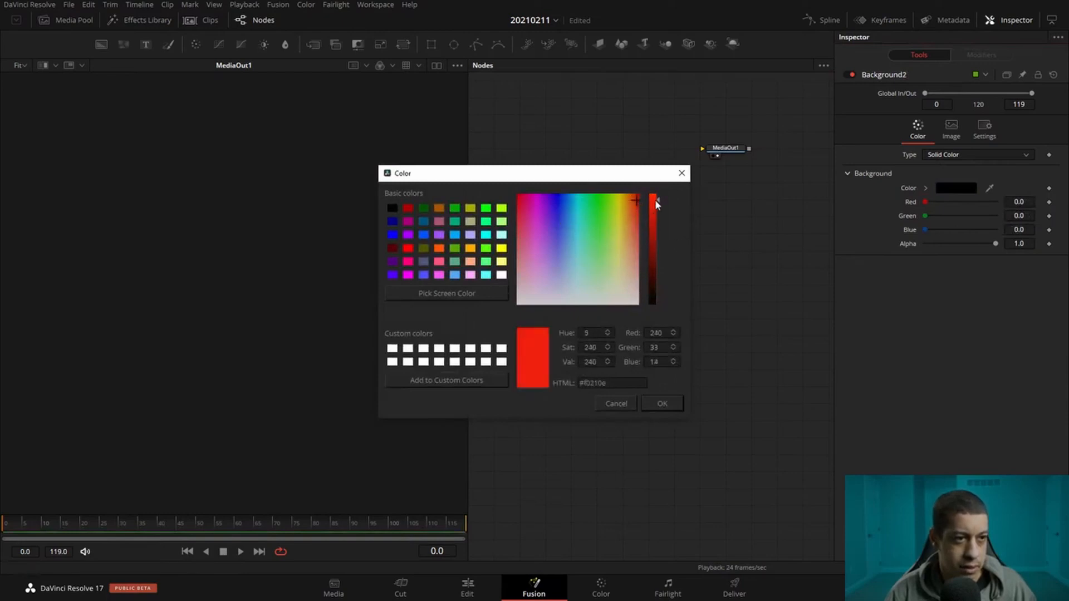
left_click(662, 404)
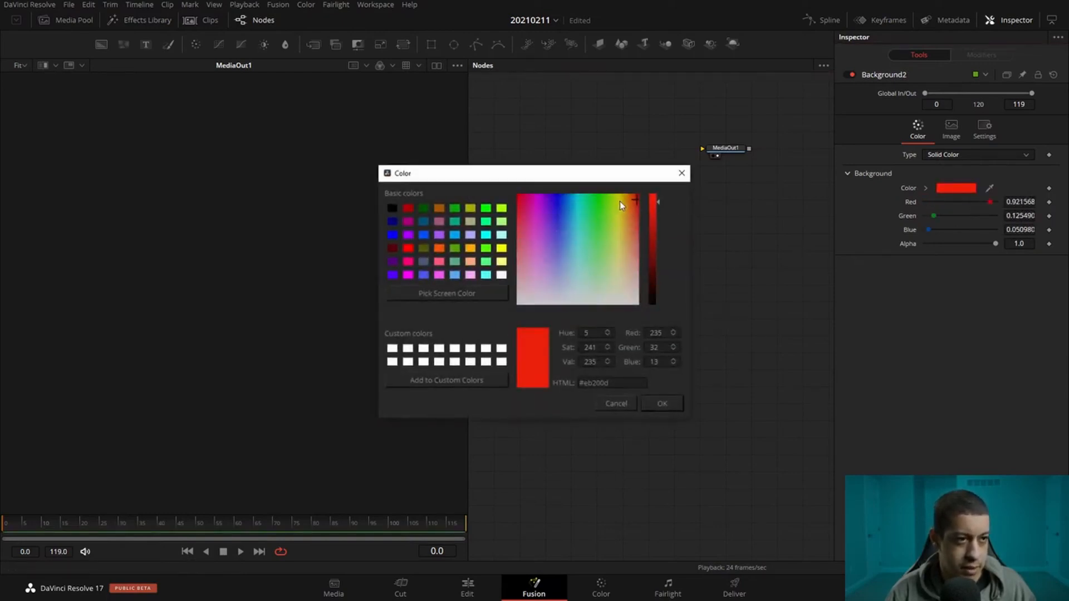
left_click_drag(619, 202, 611, 202)
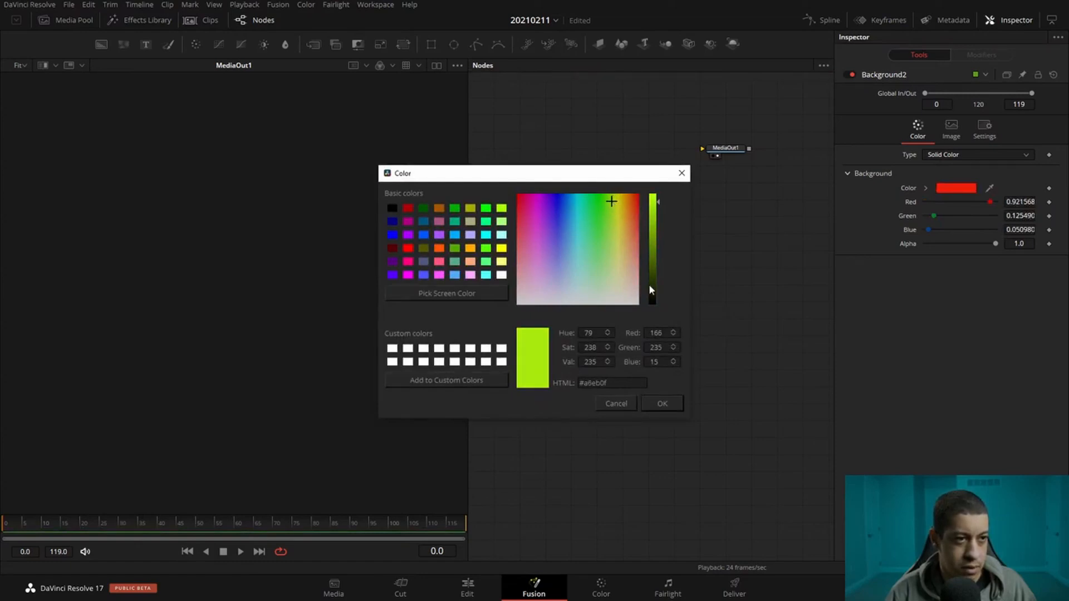
left_click(662, 403)
Add an Ellipse mask, connect it to Background1, and show Background1 in the viewer.
left_click_drag(460, 54, 525, 197)
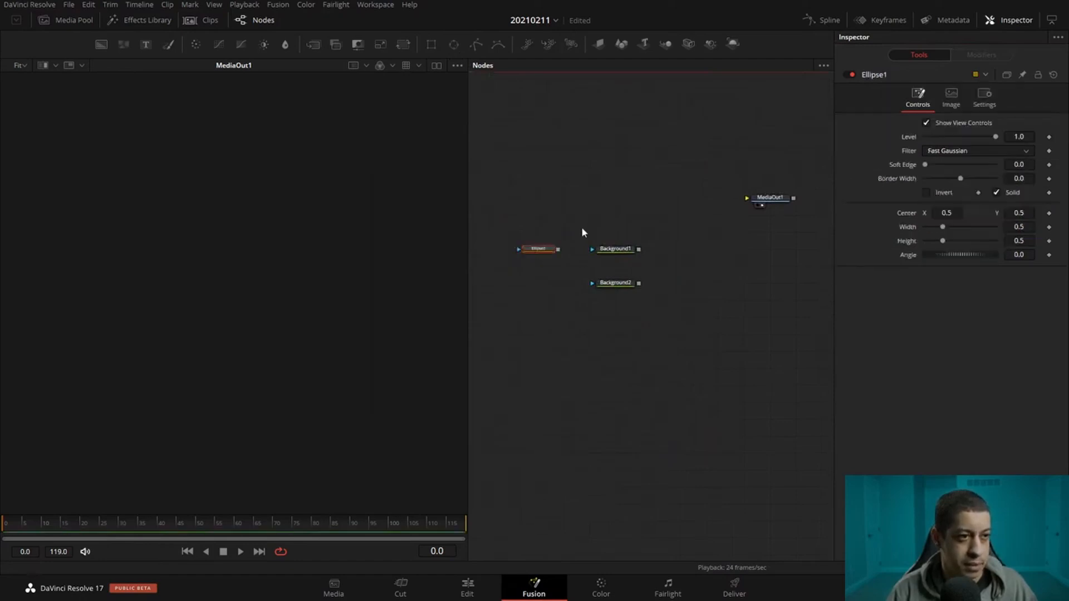
left_click_drag(557, 249, 603, 252)
key("1")
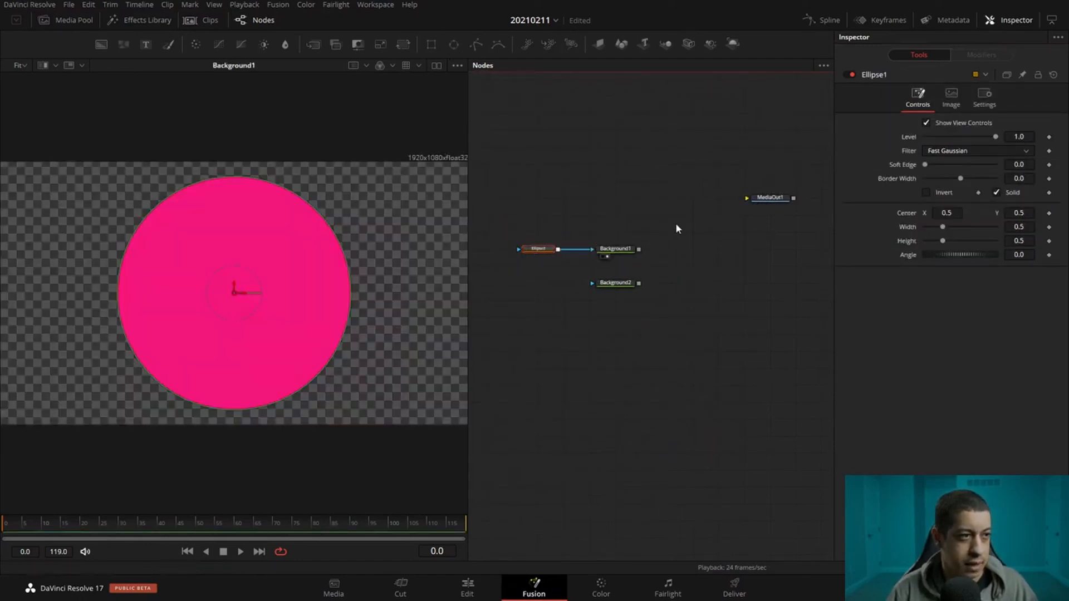
Set the ellipse mask's width to 0.25 and its height to 25.
left_click(1019, 227)
type("0.25")
key("Tab")
type("25")
key("Tab")
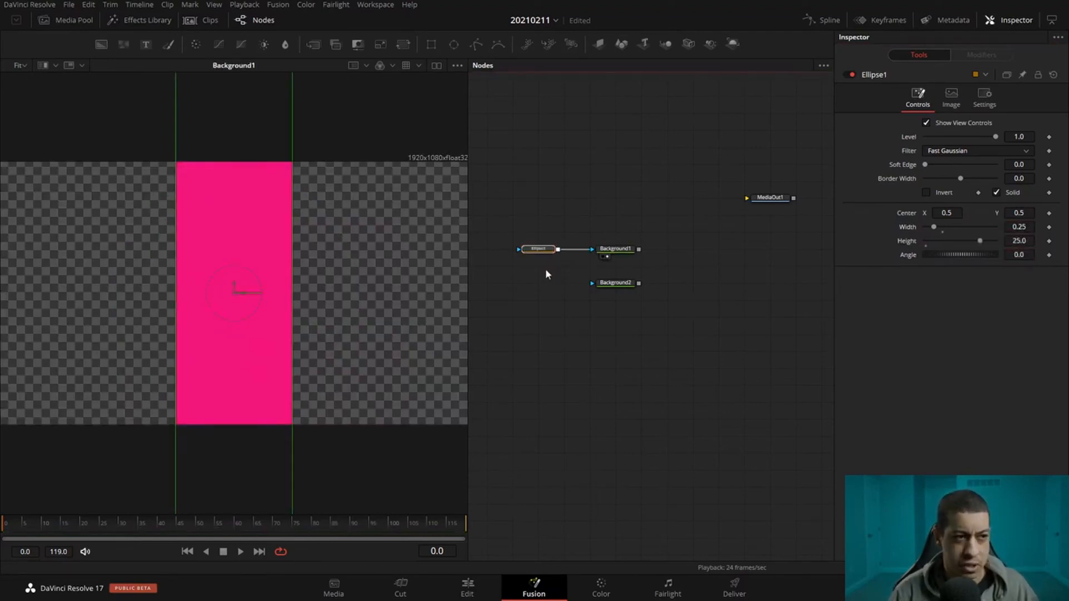
Duplicate the ellipse mask, connect the copy to Background2, and show Background2 in the viewer.
left_click(532, 282)
key("ctrl+v")
left_click_drag(558, 283, 615, 284)
left_click(582, 228)
left_click(607, 291)
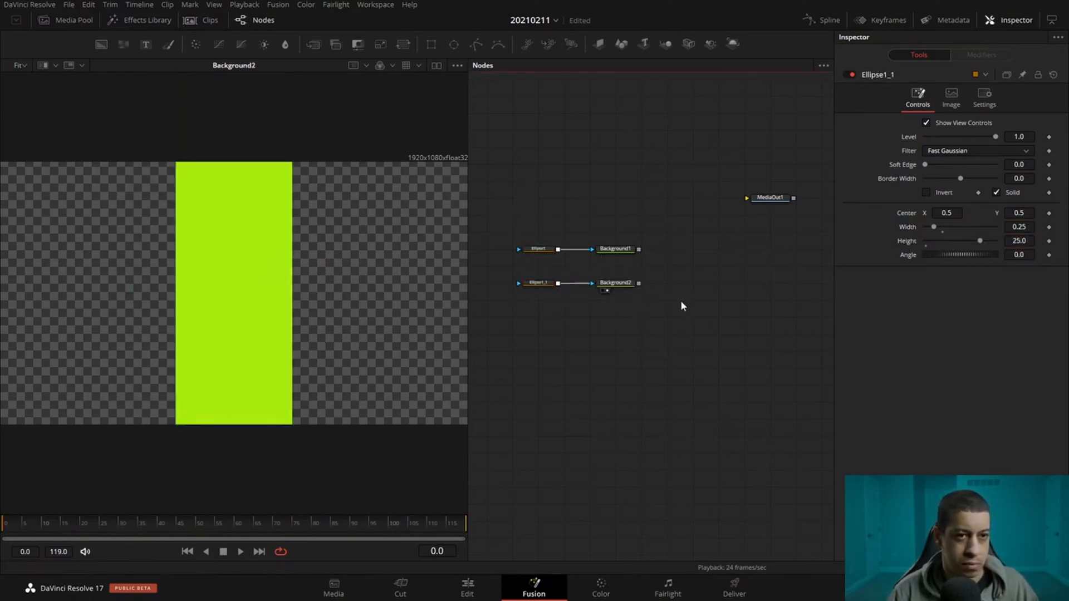
Set the height of both ellipse masks to 0.25 so they form circles.
left_click(1019, 240)
type(".25")
key("Tab")
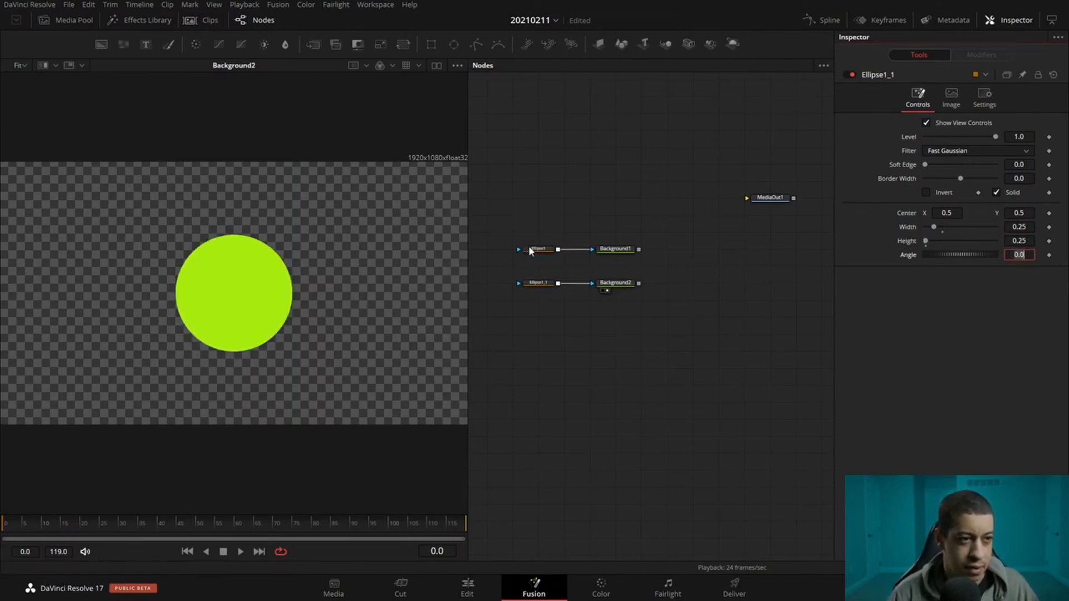
left_click(538, 248)
left_click(1019, 240)
type(".25")
key("Tab")
left_click(694, 352)
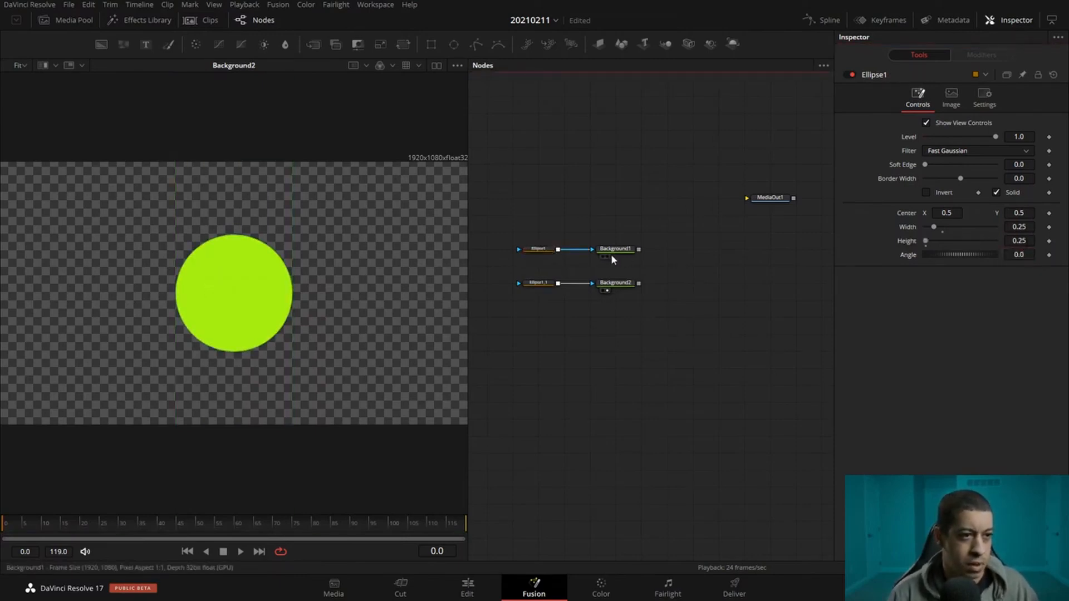
Move Ellipse1's center to about X 0.72, Y 0.49 and show Background1 in the viewer.
left_click(535, 249)
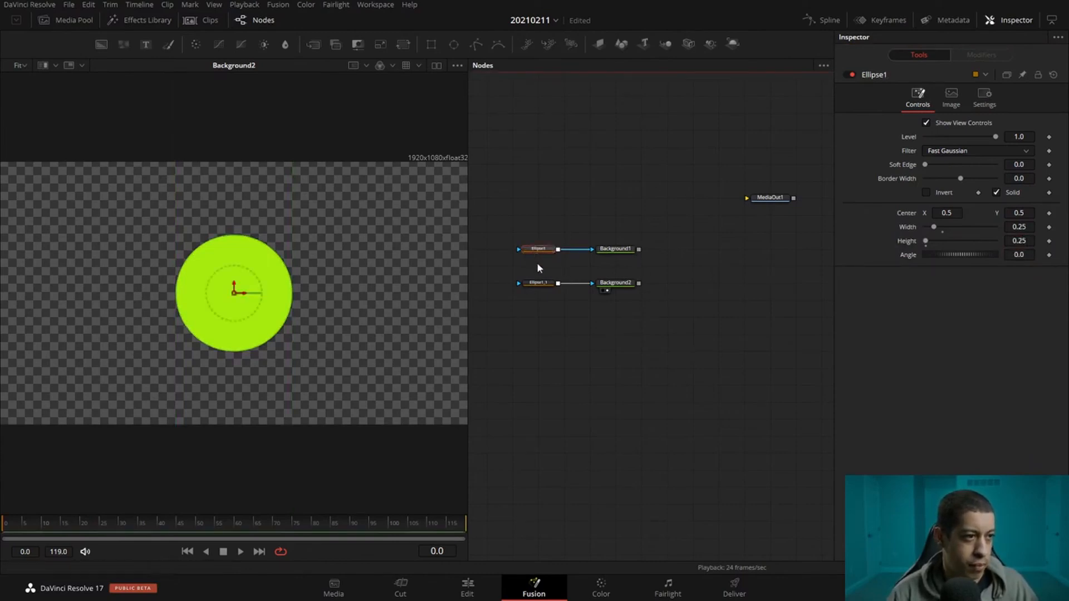
left_click_drag(232, 292, 336, 292)
left_click(537, 282)
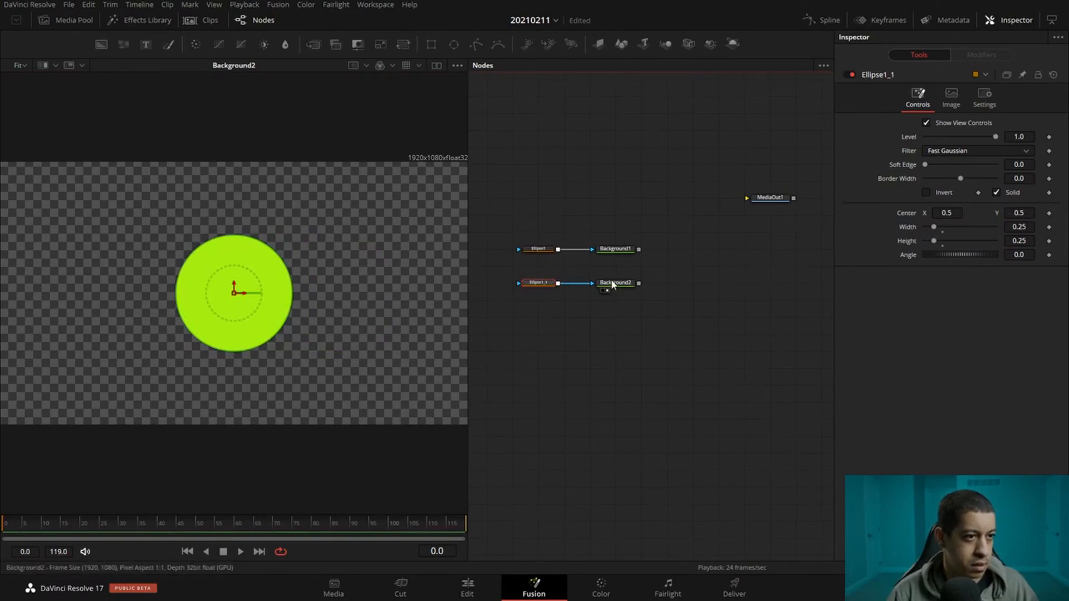
key("1")
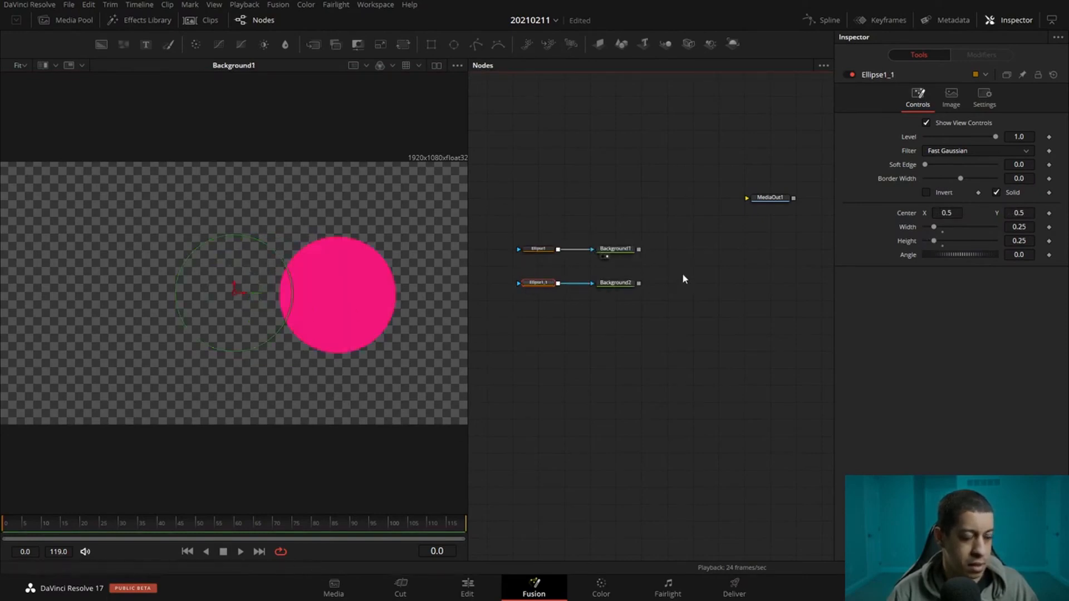
Merge Background1 over Background2, view the merge, and move the green circle's center to about X 0.32, Y 0.52.
left_click_drag(638, 249, 639, 286)
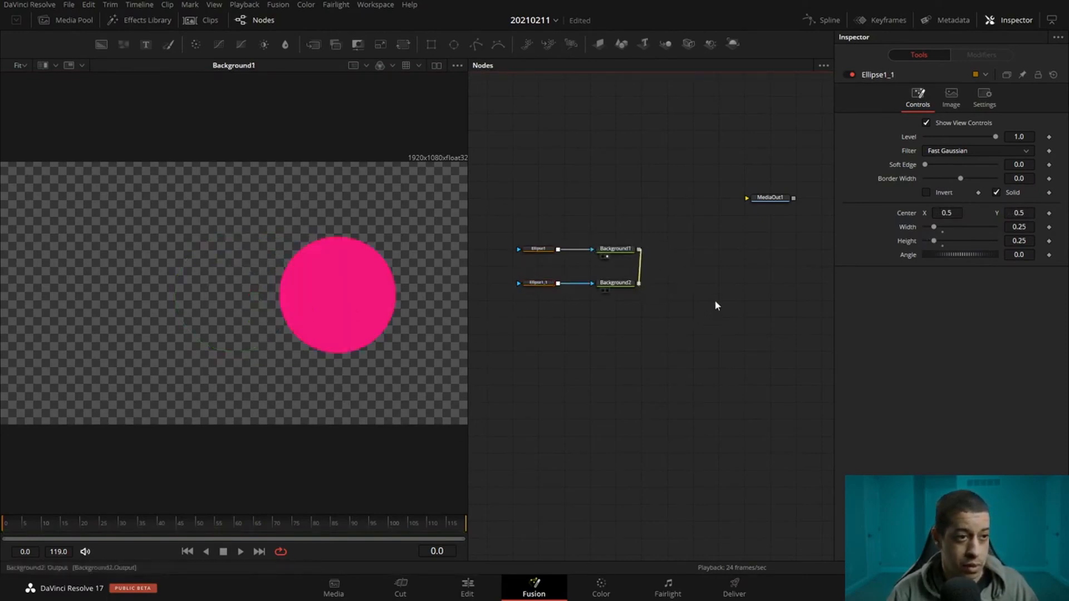
key("1")
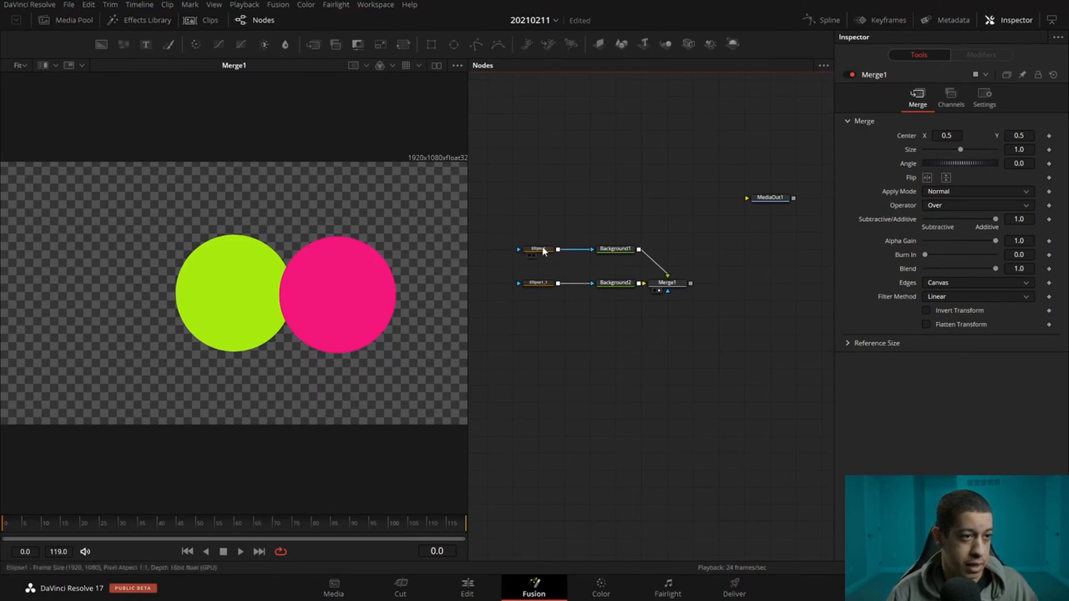
left_click(537, 283)
left_click_drag(234, 291, 145, 288)
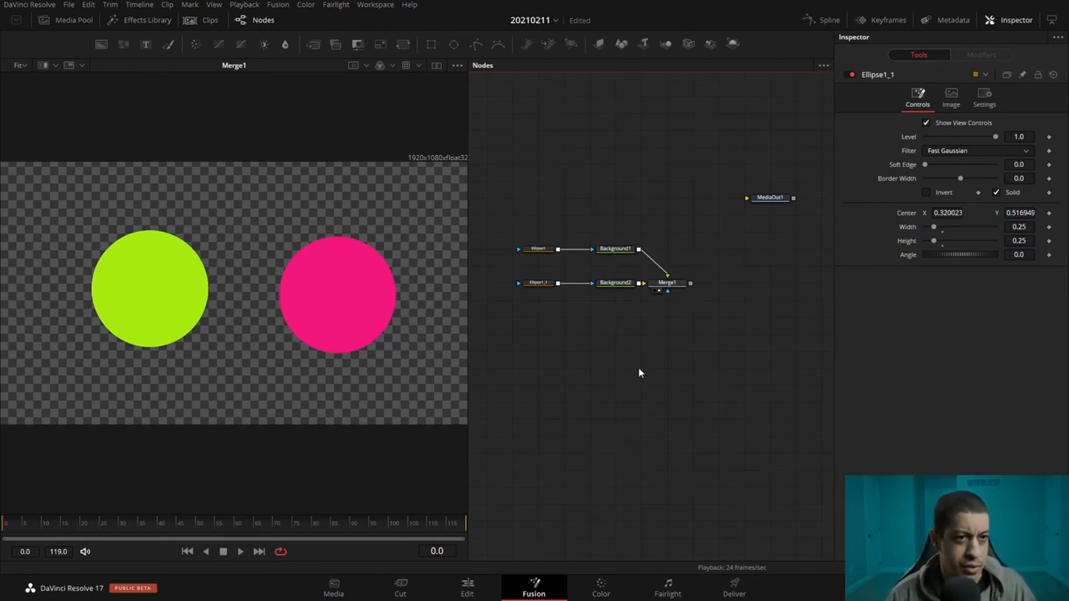
Set the soft edge of both ellipse masks to 0.05.
left_click(537, 249)
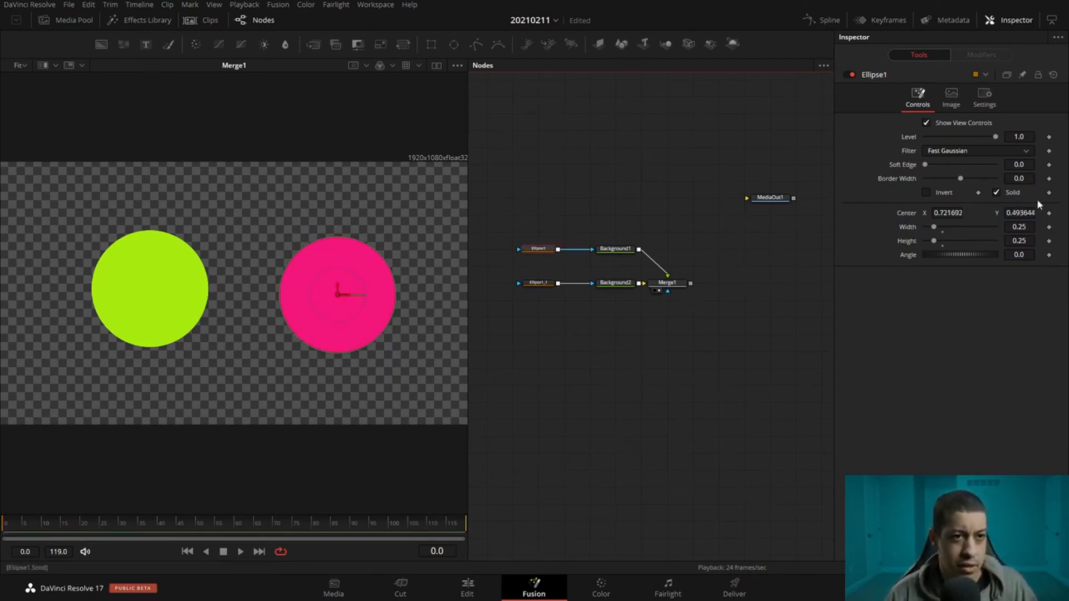
left_click_drag(927, 165, 952, 166)
left_click(1019, 164)
type("0.0")
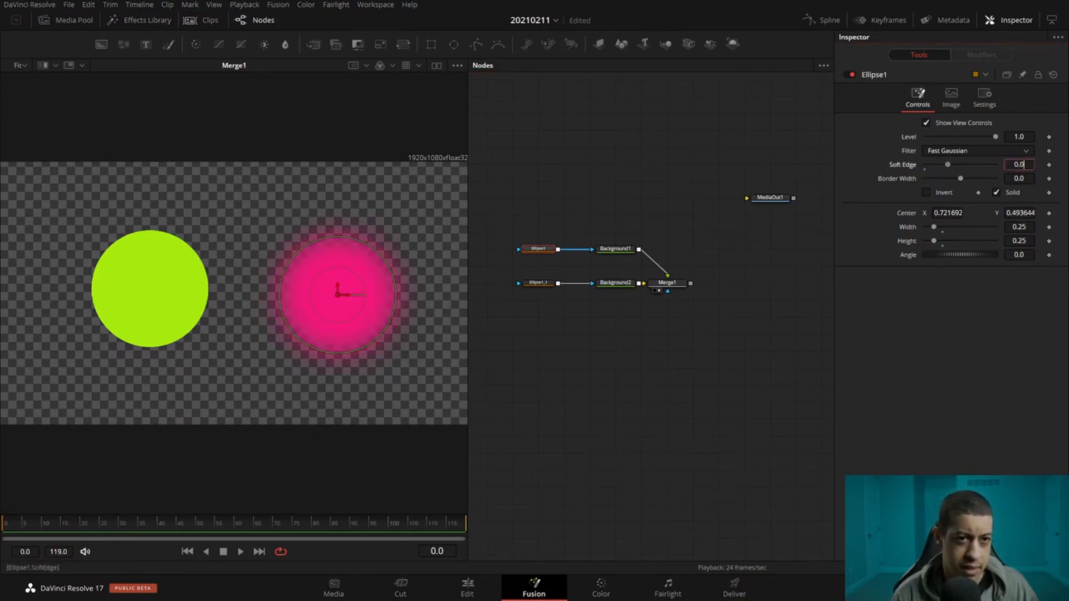
left_click(537, 283)
left_click(1018, 164)
type("0.05")
key("Tab")
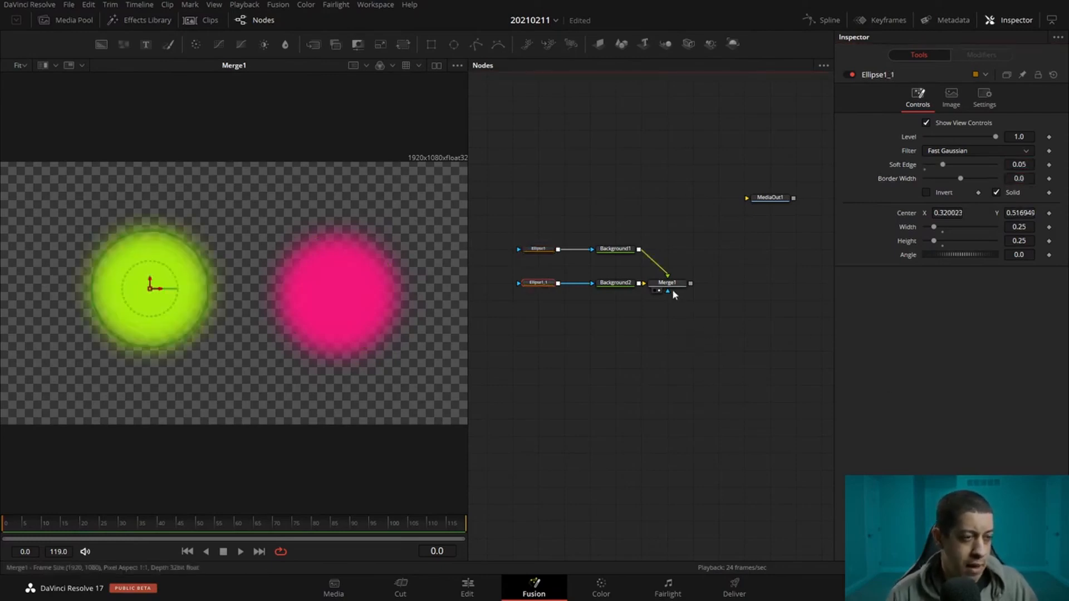
Move the green circle next to the pink one, with its center at about X 0.48, Y 0.49.
left_click_drag(682, 290, 693, 314)
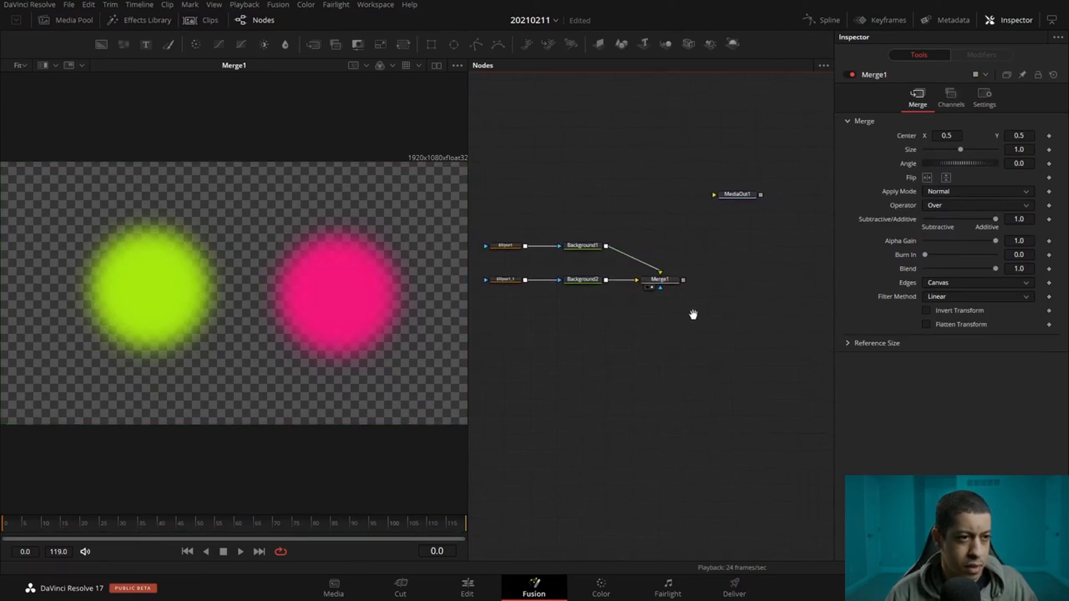
left_click(511, 279)
left_click_drag(149, 289, 227, 295)
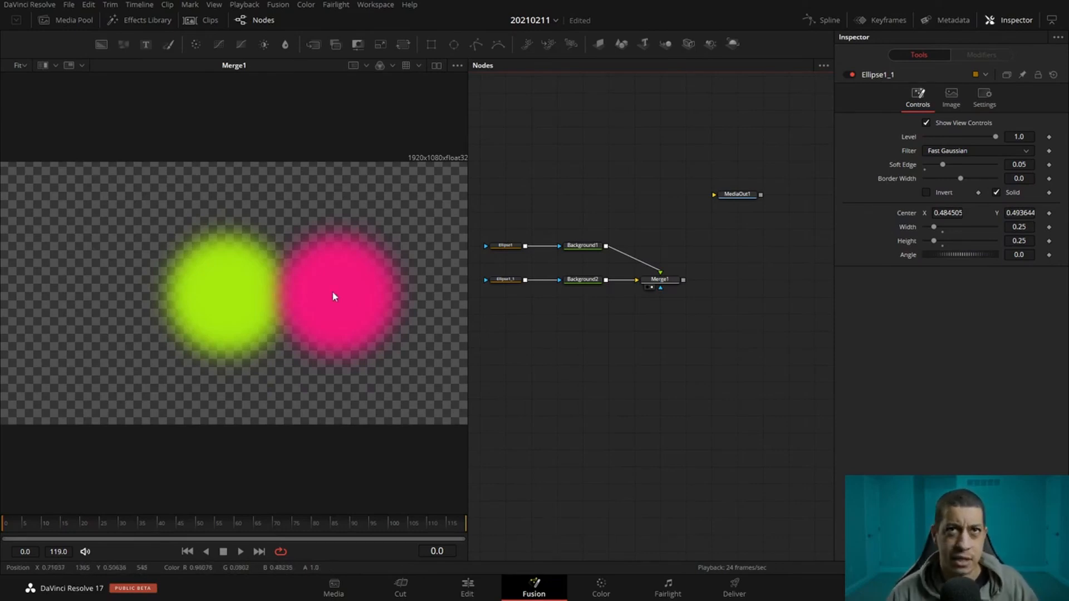
Add a Matte Control node after Merge1 and show its output in the viewer.
right_click(721, 314)
mouse_move(778, 317)
mouse_move(911, 327)
mouse_move(944, 307)
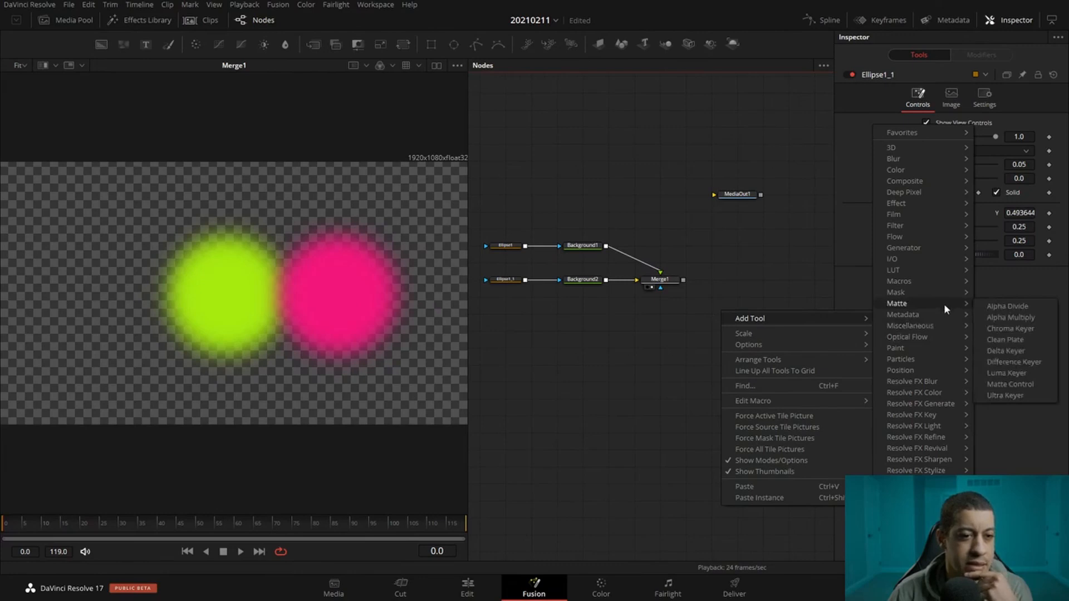
left_click(1008, 383)
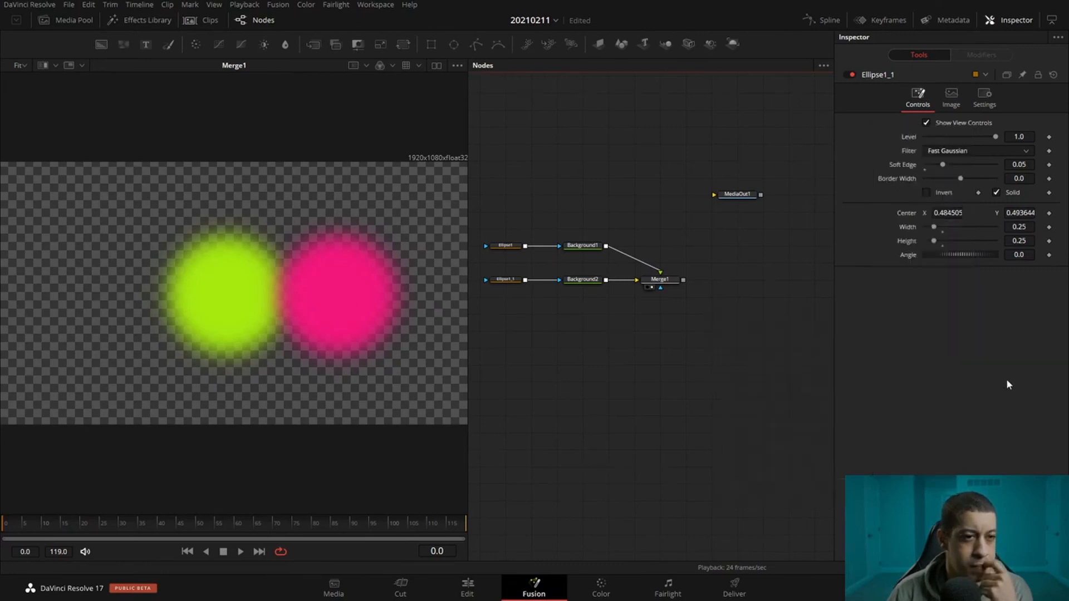
left_click_drag(704, 311, 156, 315)
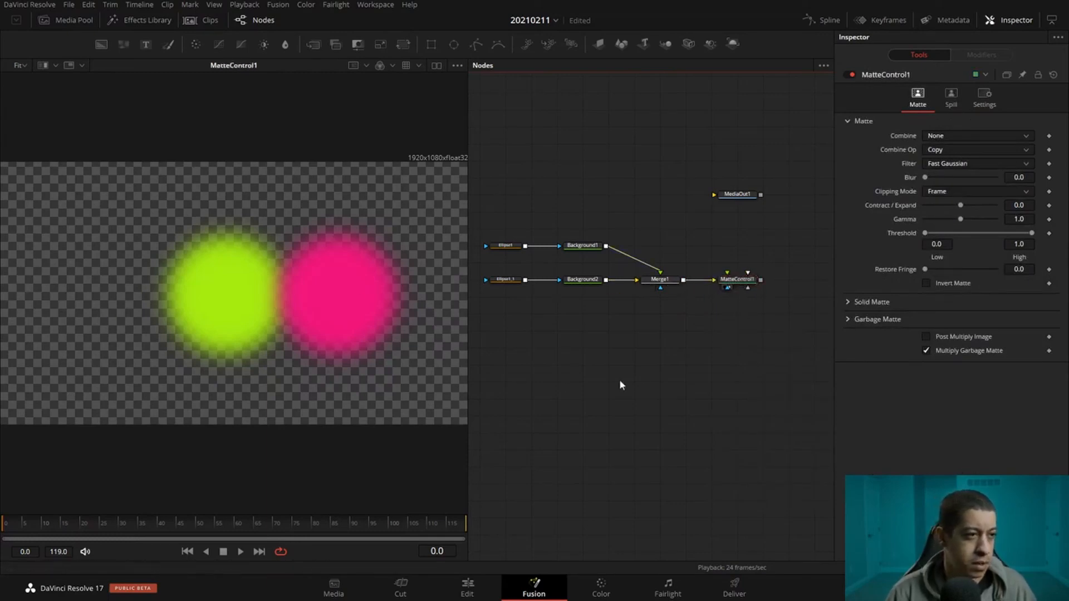
Set both the low and high matte thresholds of MatteControl1 to 0.5.
left_click(943, 245)
type("0.5")
key("Tab")
type("0.5")
key("Tab")
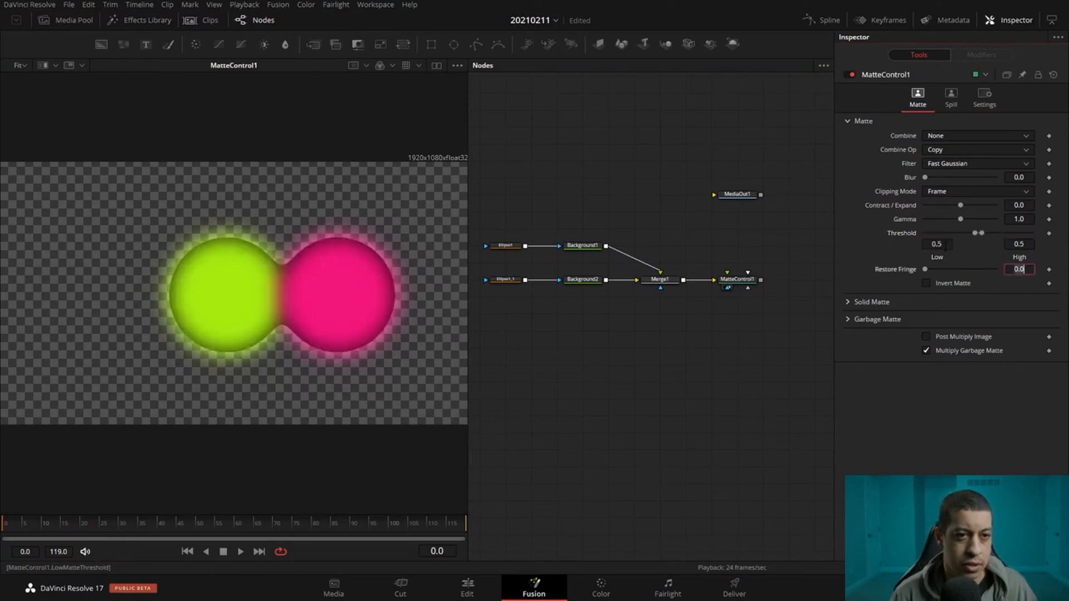
left_click(739, 354)
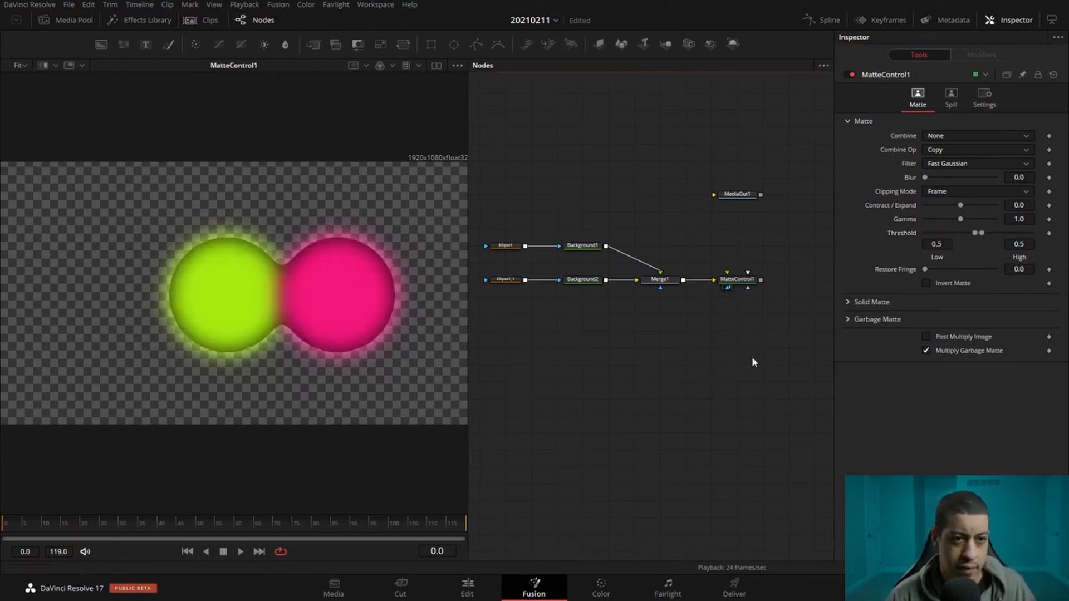
Set MatteControl1's gamma to 0.5 and enable Post Multiply Image.
left_click_drag(960, 219, 928, 217)
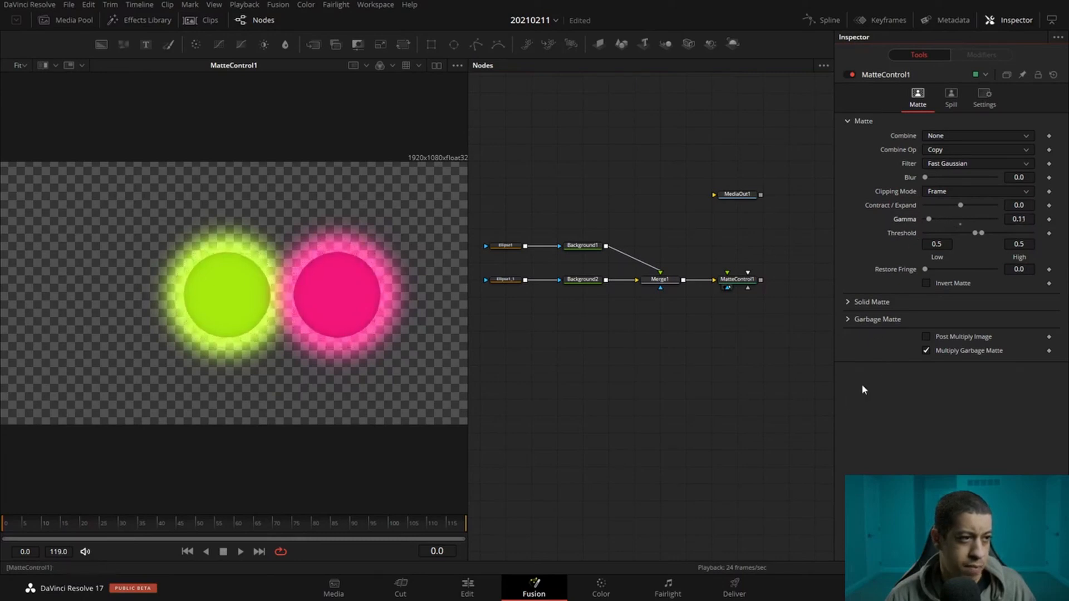
left_click(1023, 220)
type("0.5")
key("Tab")
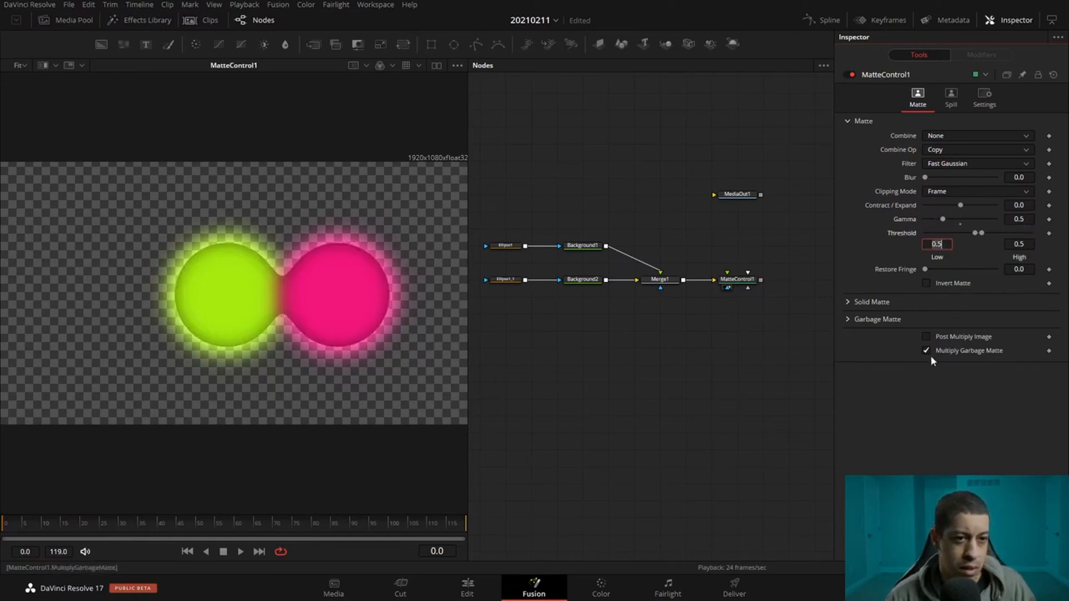
left_click(925, 336)
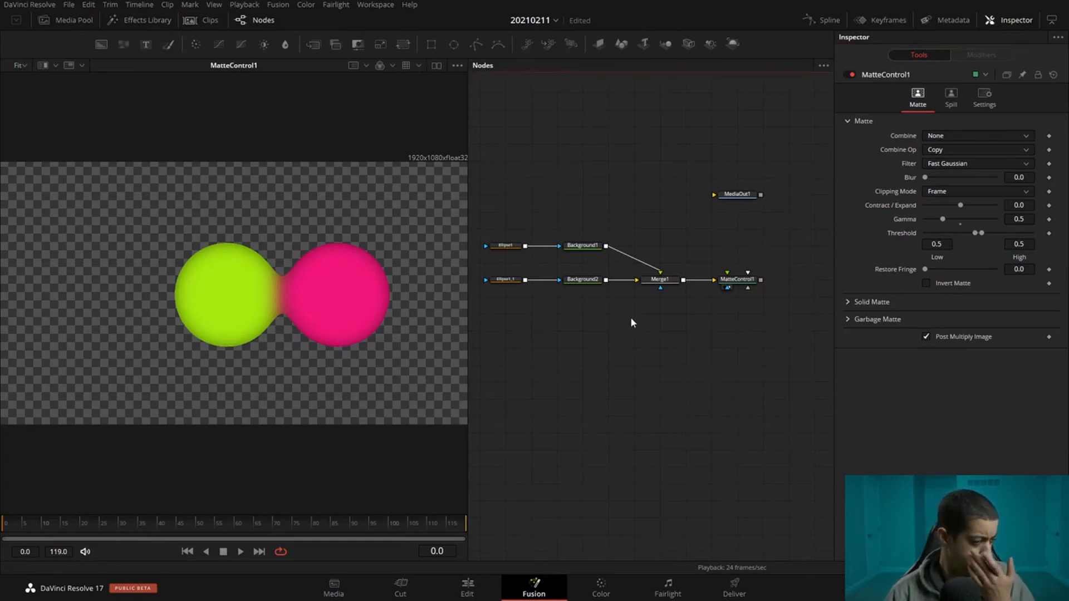
Try lowering both matte thresholds of MatteControl1 to 0.389.
left_click(582, 246)
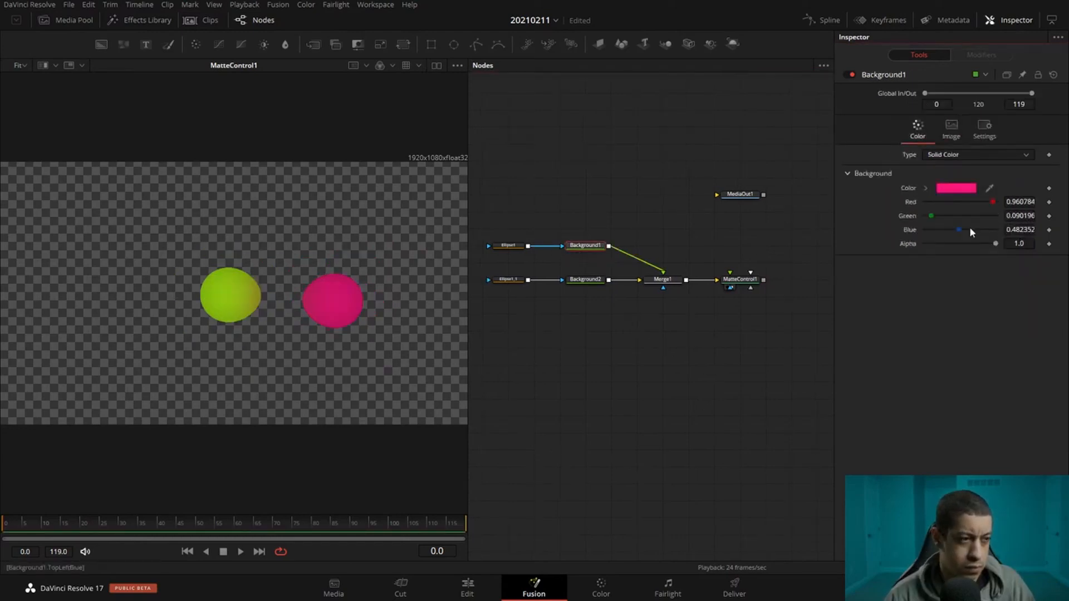
left_click(740, 279)
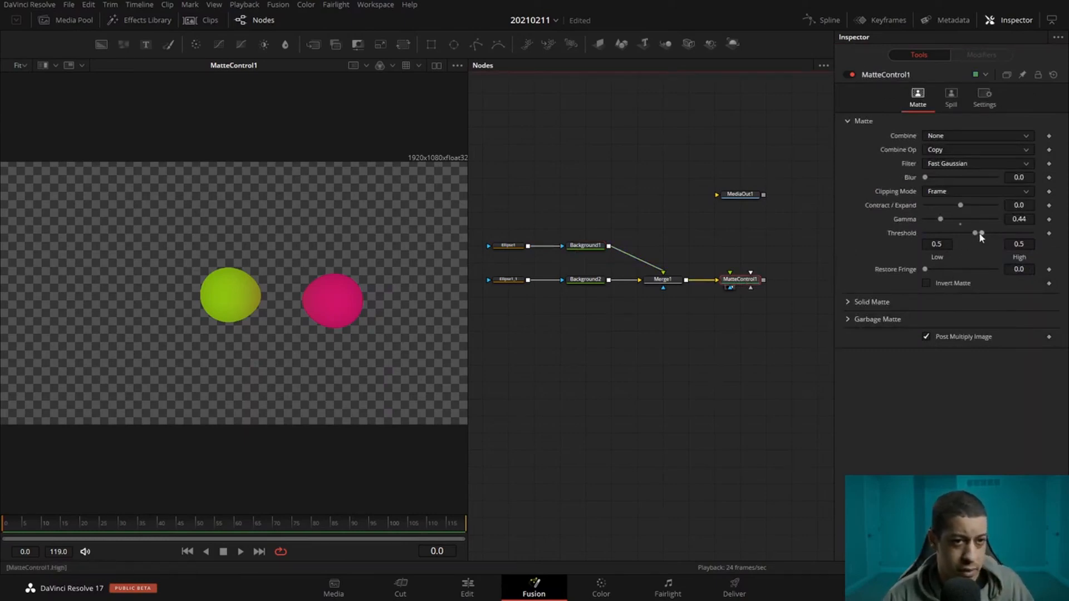
left_click_drag(977, 231, 966, 233)
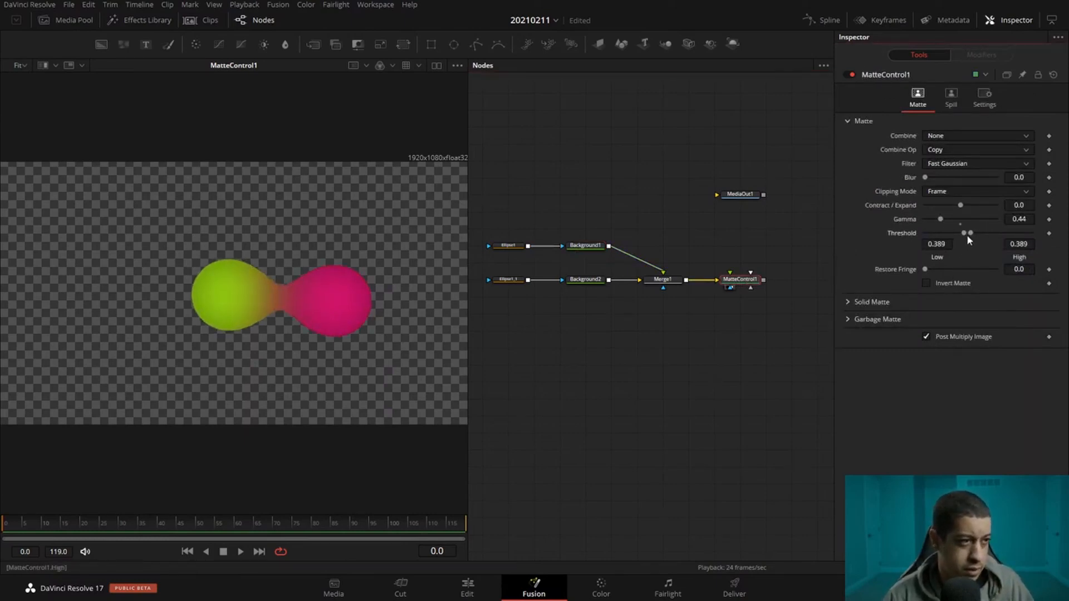
Try a soft edge of about 0.10 on Ellipse1 and a slightly higher gamma on MatteControl1.
left_click(509, 246)
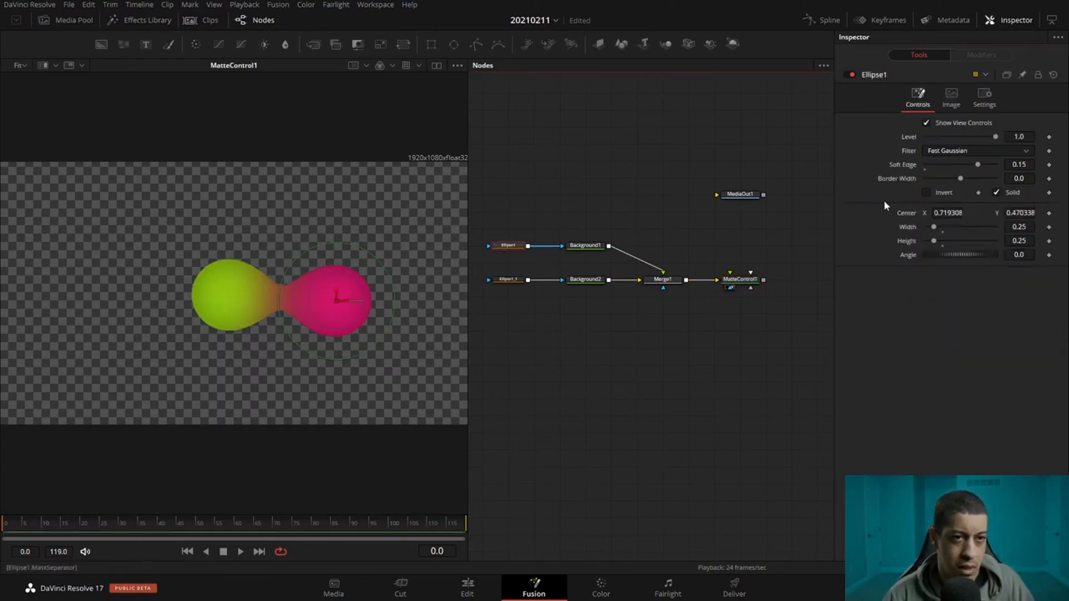
mouse_move(977, 166)
left_mouse_down()
mouse_move(928, 168)
mouse_move(959, 175)
left_mouse_up()
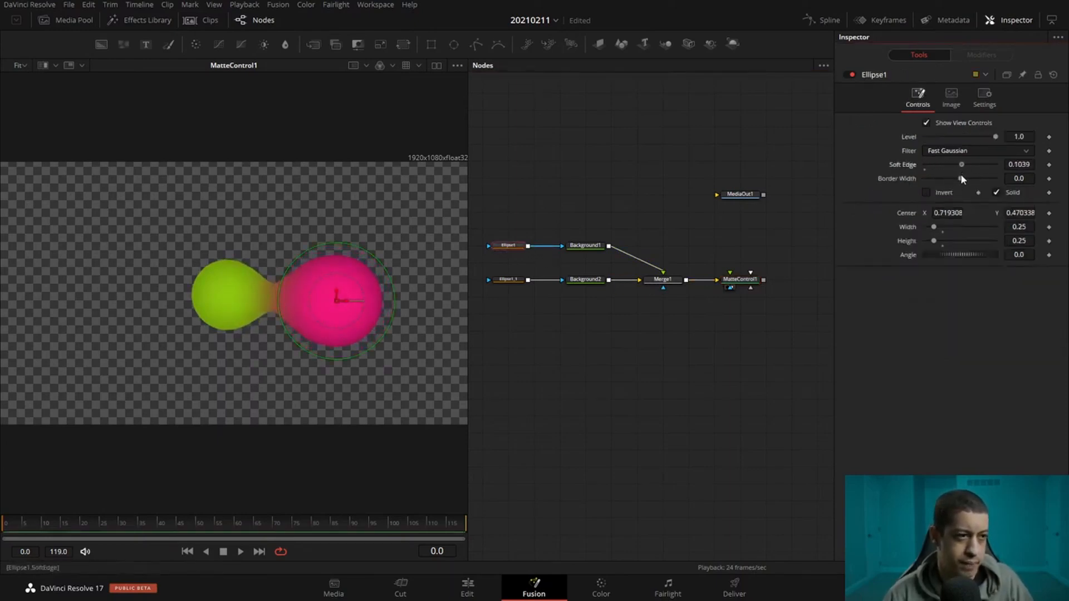
left_click(749, 281)
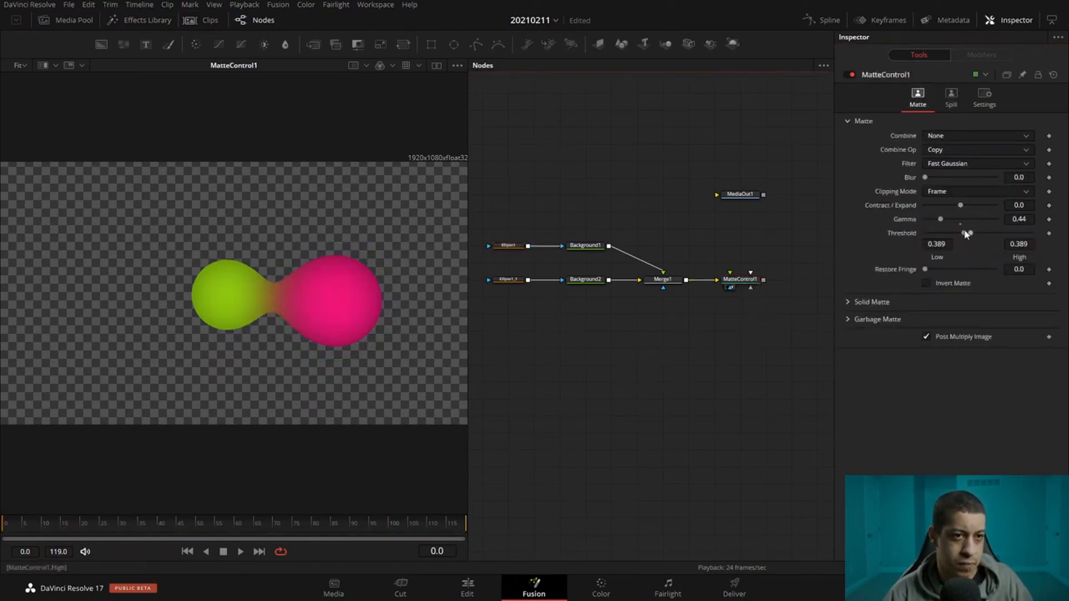
mouse_move(942, 220)
left_mouse_down()
mouse_move(954, 221)
mouse_move(946, 219)
left_mouse_up()
Move the pink circle toward the middle of the frame and overlap it with the green circle, centered at about X 0.56, Y 0.55.
left_click(508, 246)
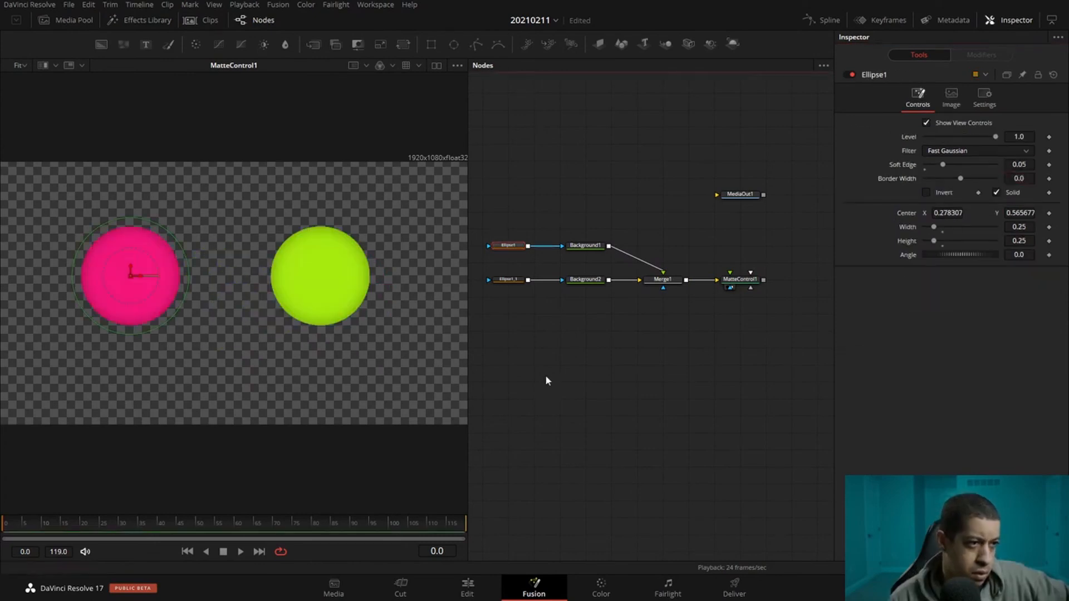
left_click_drag(135, 277, 209, 277)
left_click(507, 279)
mouse_move(320, 274)
left_mouse_down()
mouse_move(254, 255)
mouse_move(192, 273)
mouse_move(275, 319)
mouse_move(242, 290)
mouse_move(332, 279)
left_mouse_up()
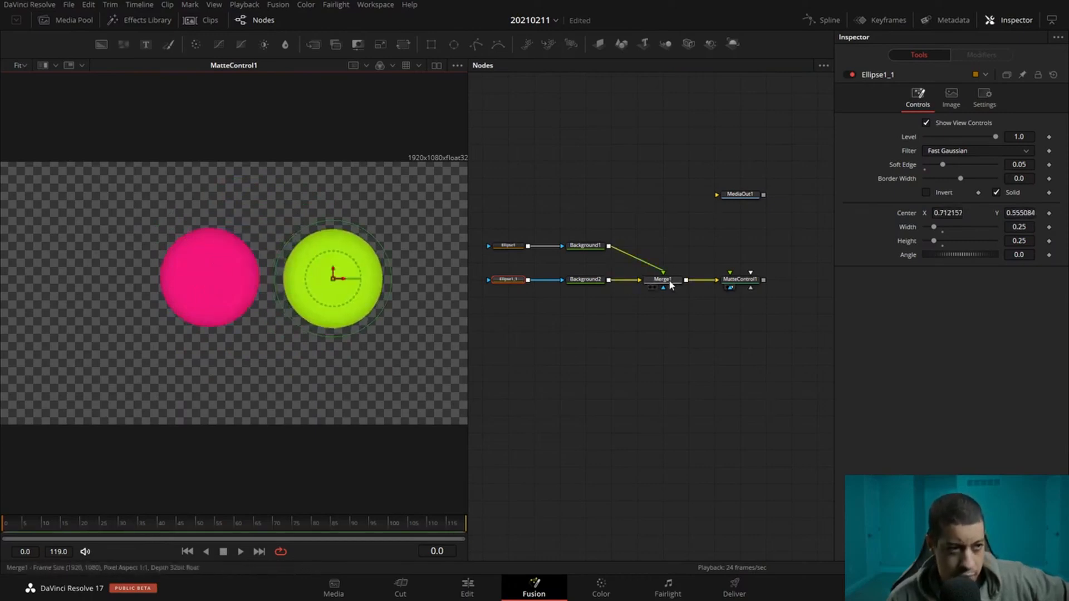
left_click_drag(334, 278, 263, 279)
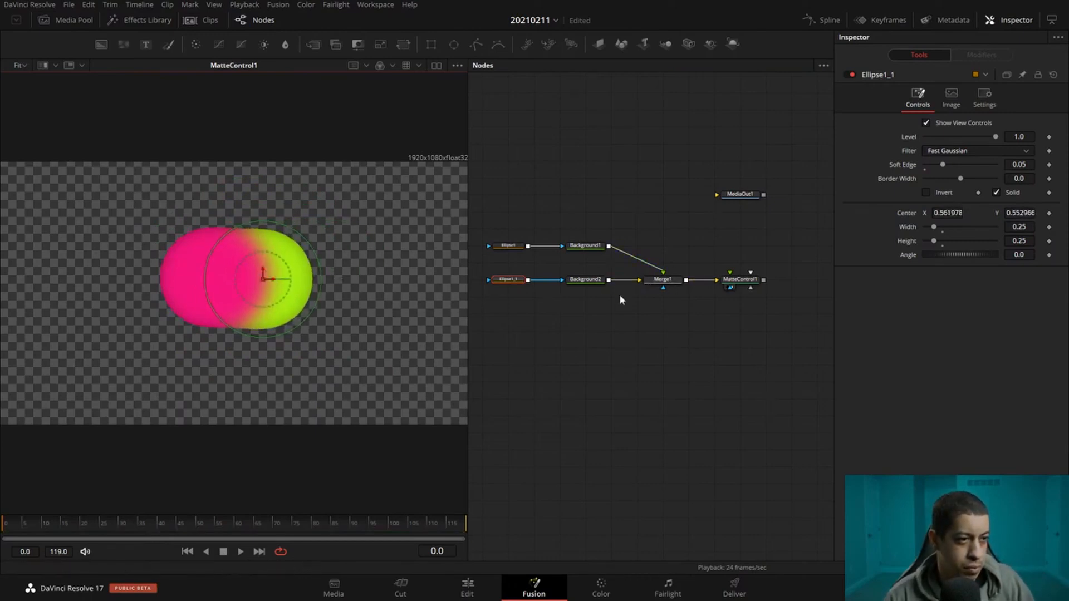
Swap Merge1's foreground and background inputs so the green circle lies over the pink one.
left_click(669, 280)
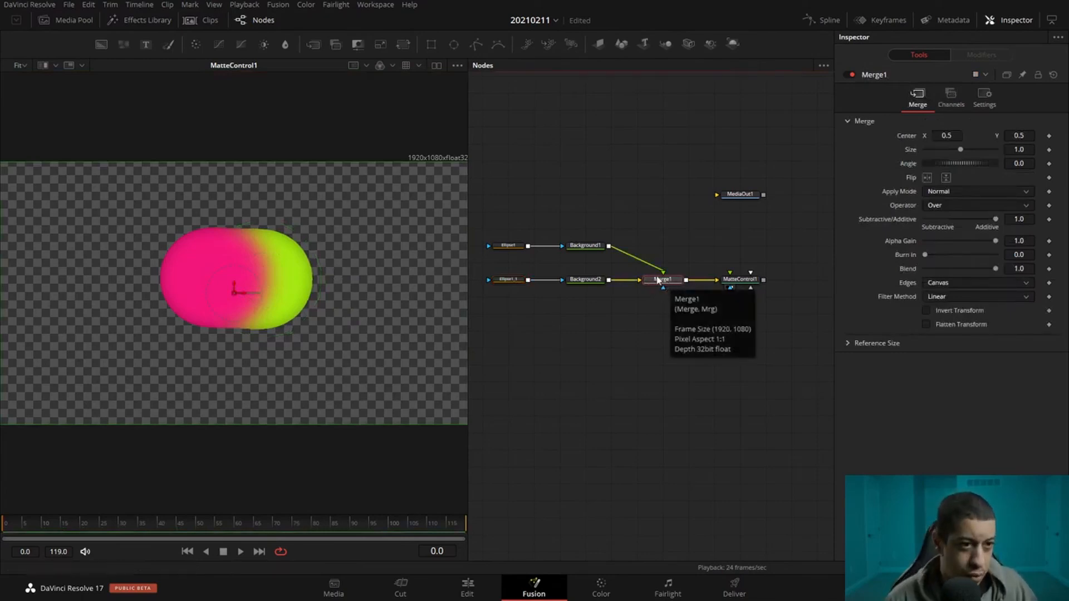
left_click(667, 281)
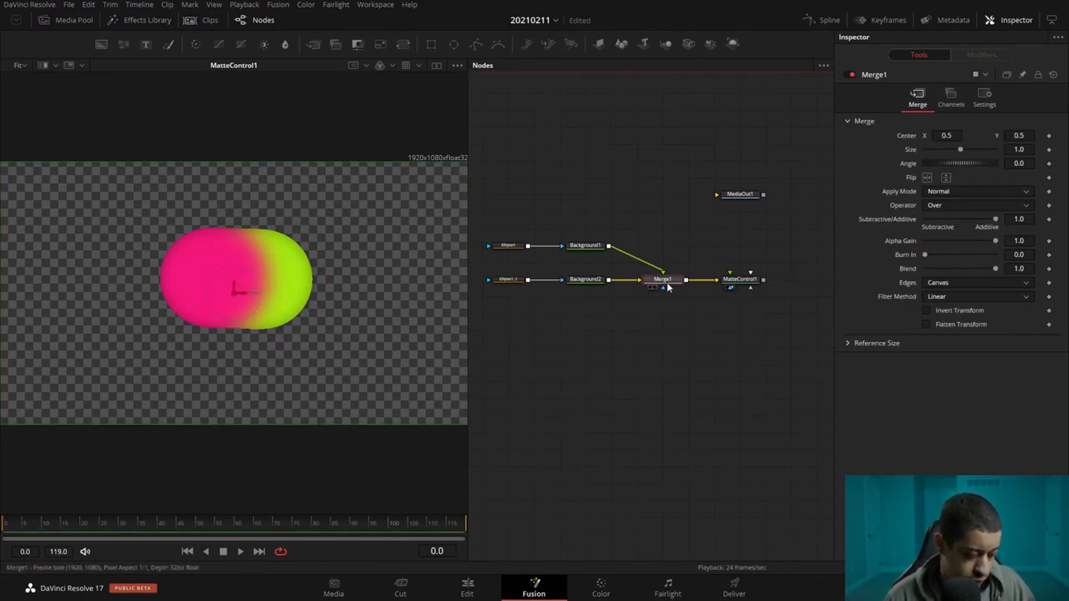
key("ctrl+f")
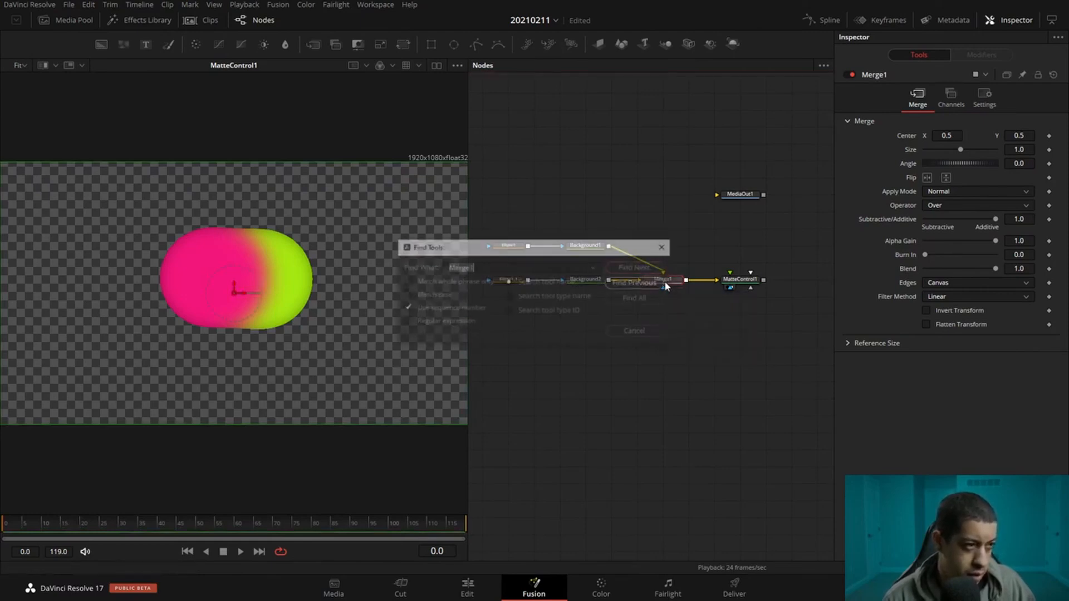
left_click(661, 298)
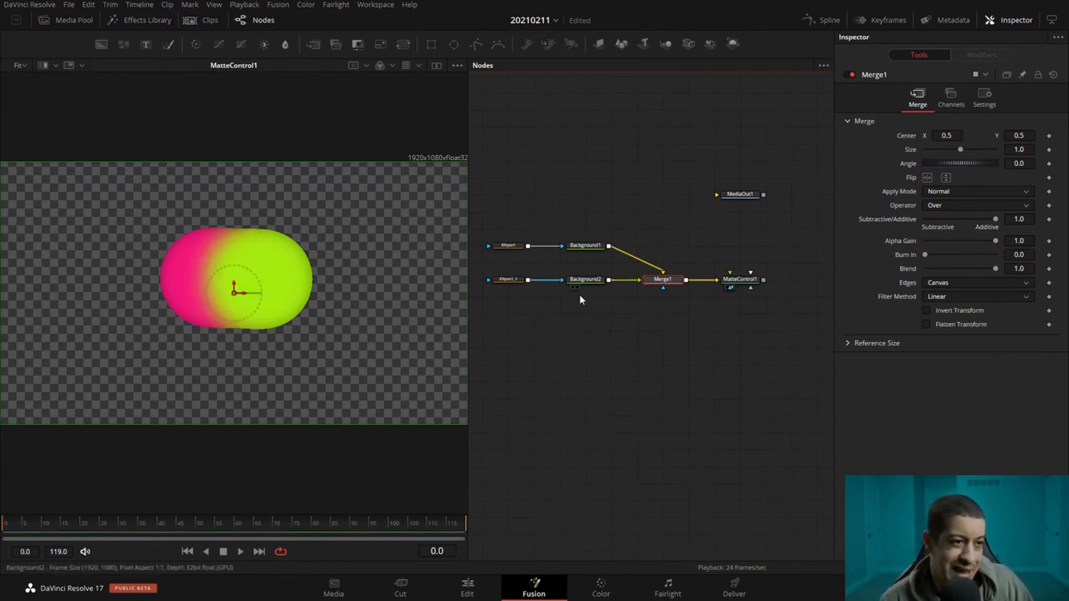
Set Merge1's apply mode to Screen and move the pink circle to the right side of the green one.
left_click(966, 206)
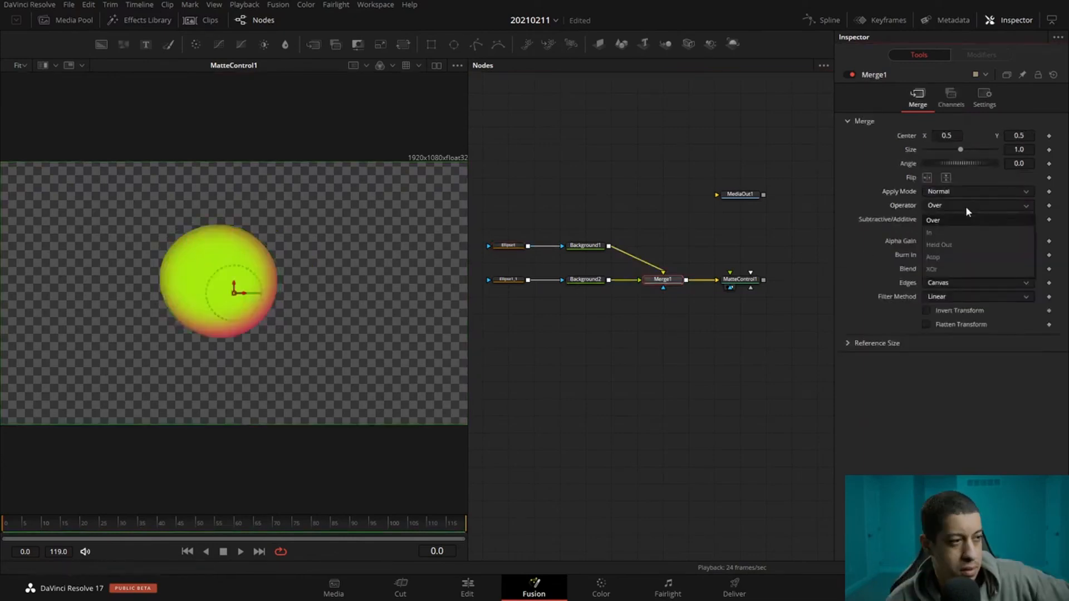
left_click(975, 194)
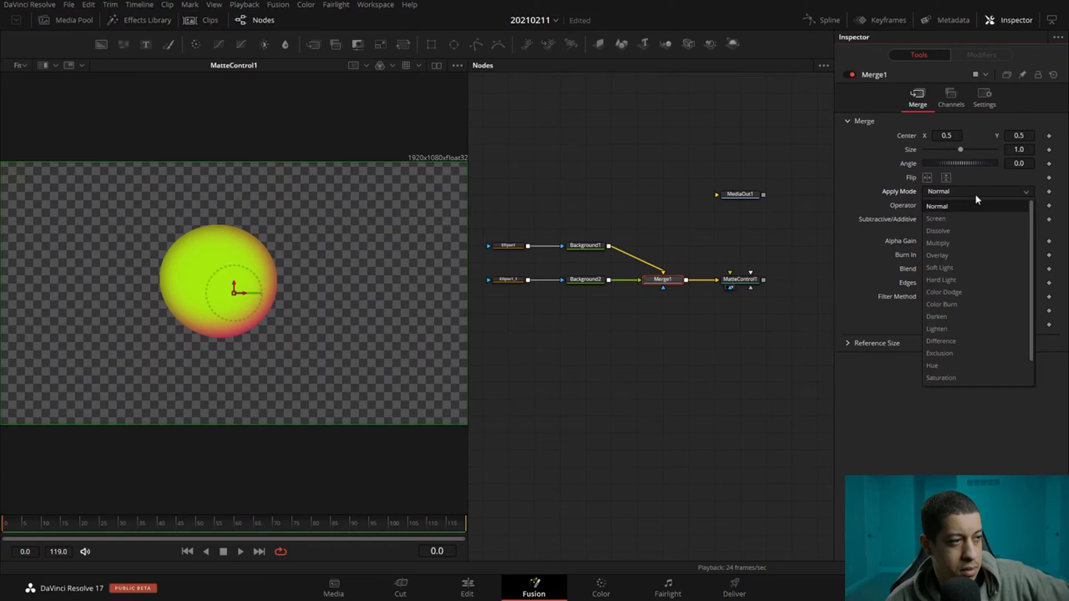
left_click(976, 217)
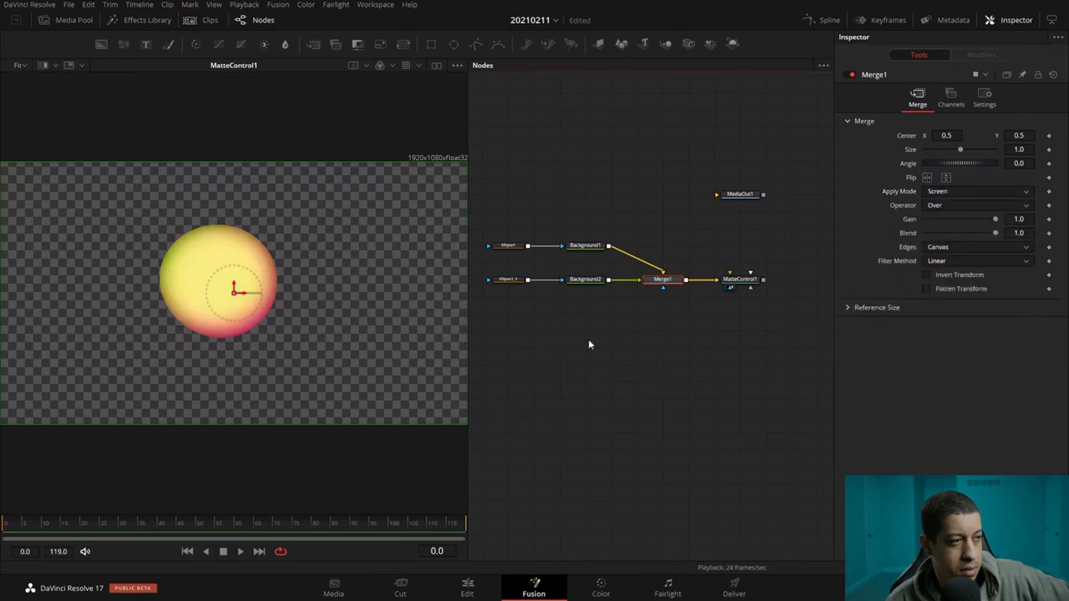
left_click_drag(239, 296, 357, 305)
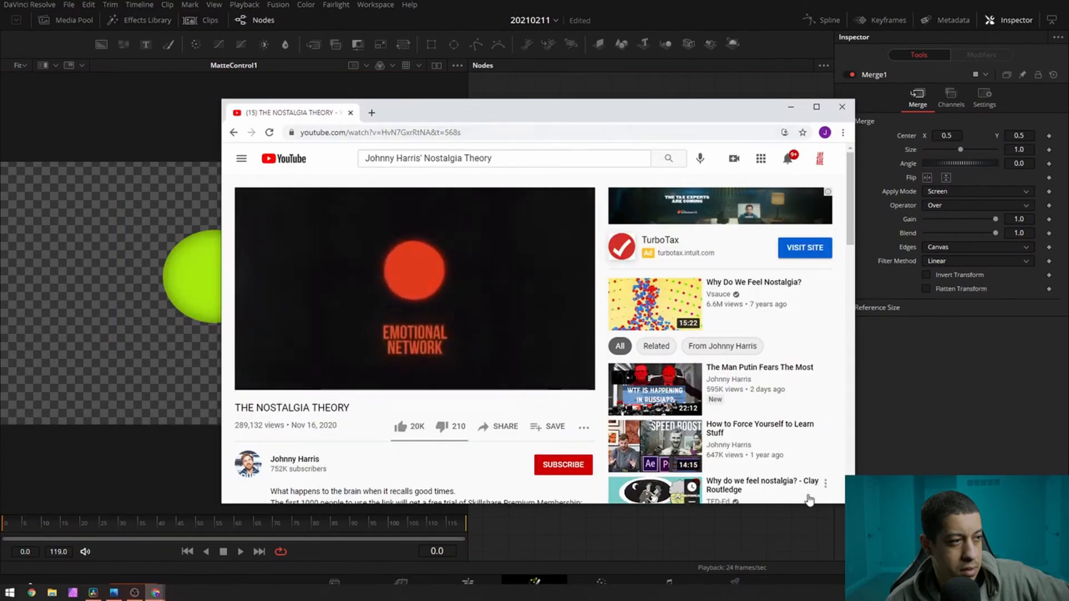
Switch to the Nostalgia Theory video on YouTube, examine how its Memory and Emotional Network circles blend, and return to Fusion.
left_click_drag(854, 503, 956, 535)
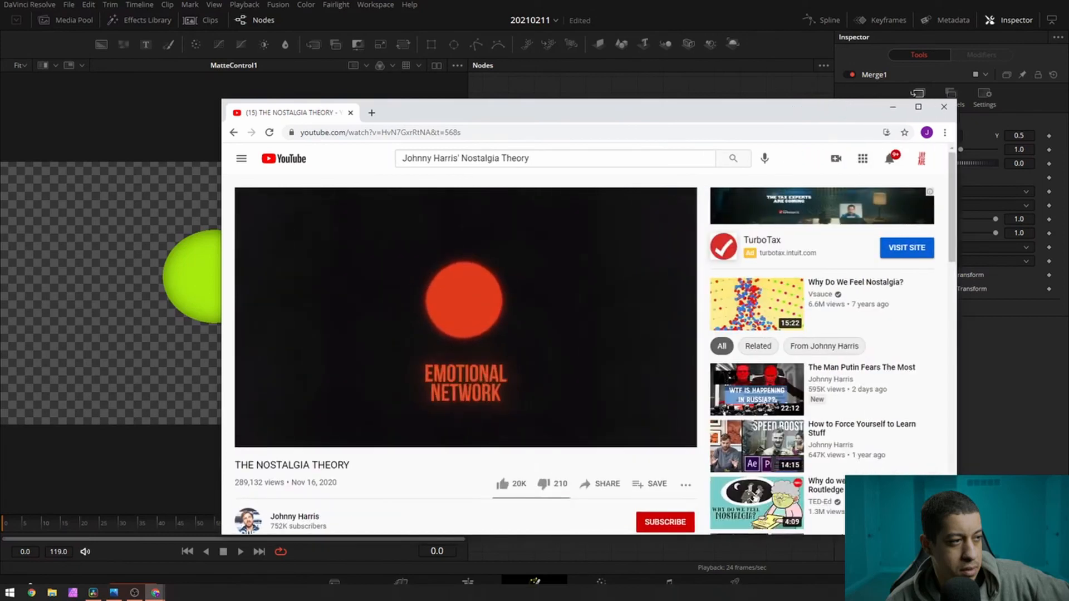
left_click(656, 437)
left_click(435, 339)
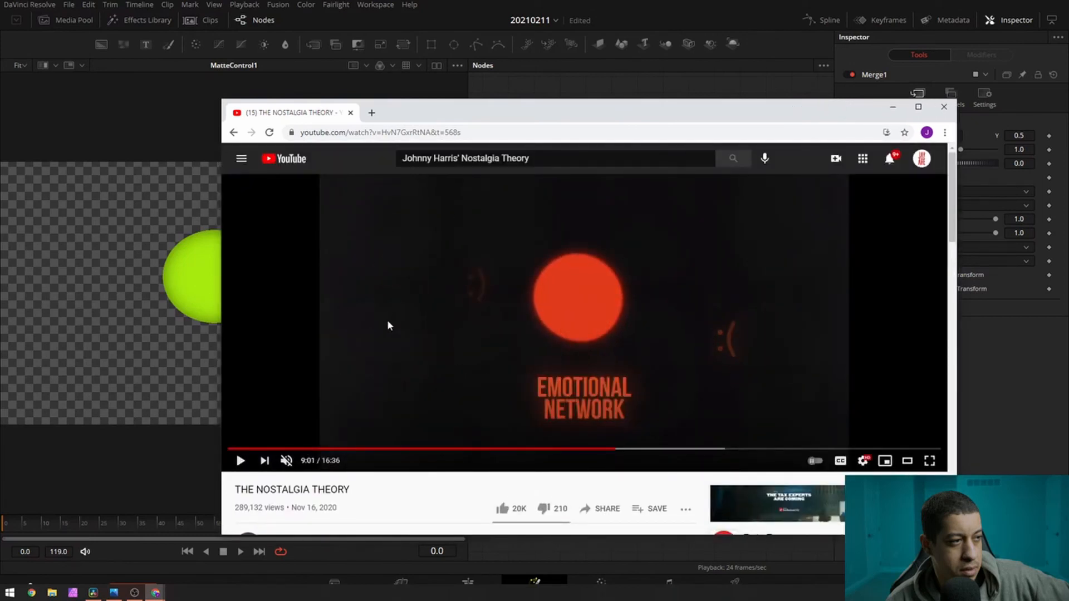
left_click(661, 424)
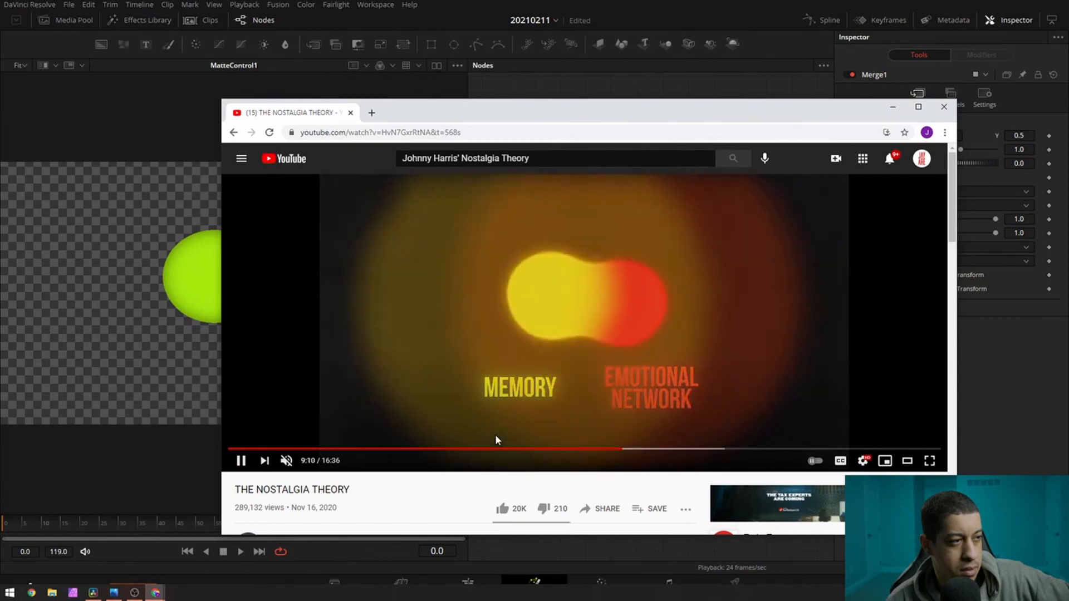
left_click(586, 350)
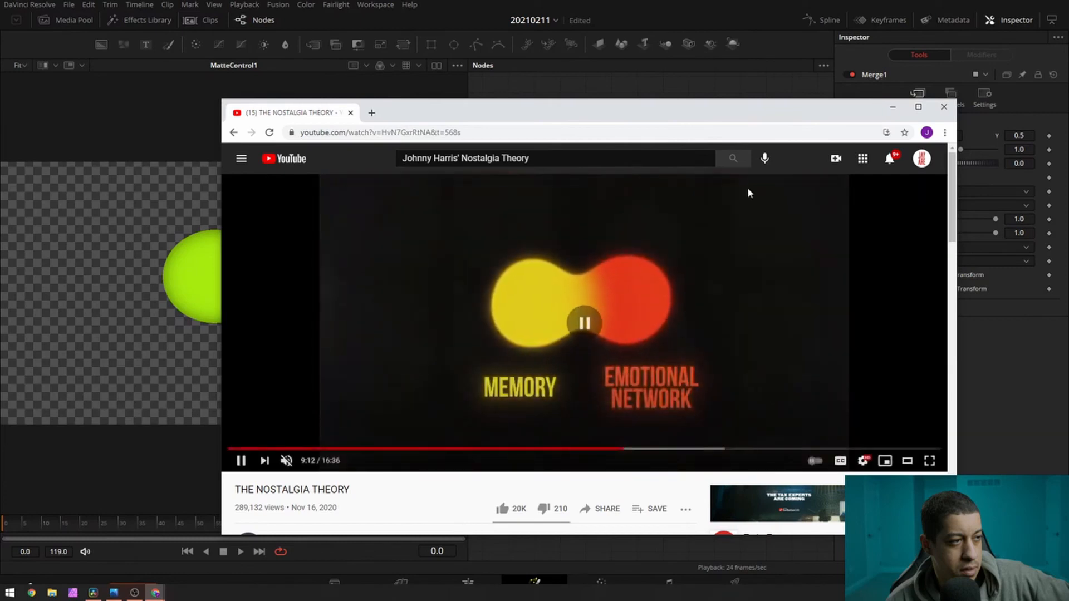
left_click(892, 106)
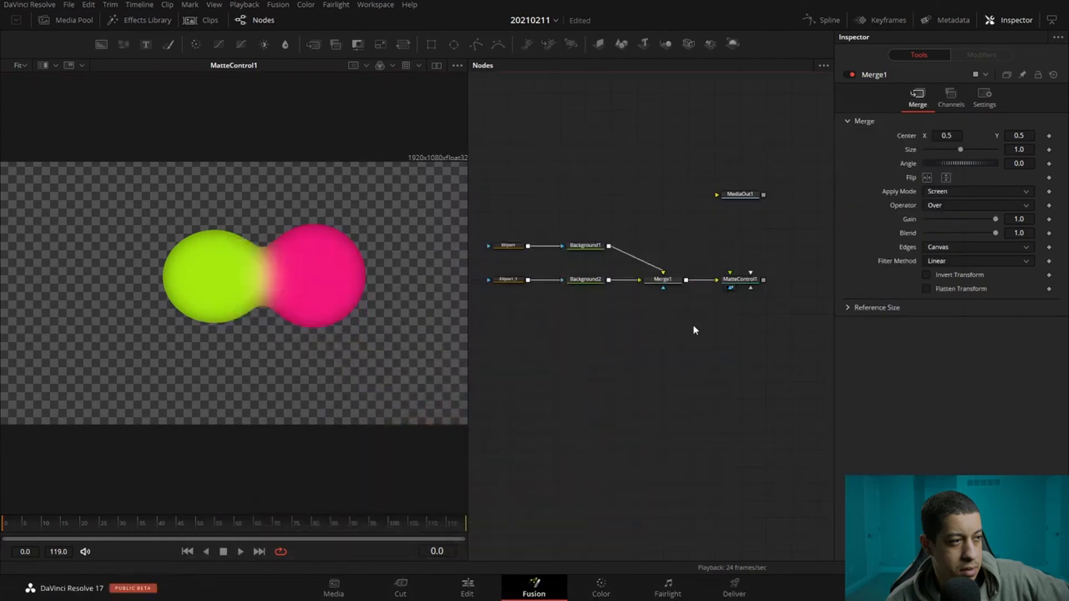
Add a Blur node after MatteControl1 with a blur size of 5.5 and show it in the viewer.
left_click(746, 284)
key("shift+space")
type("ch")
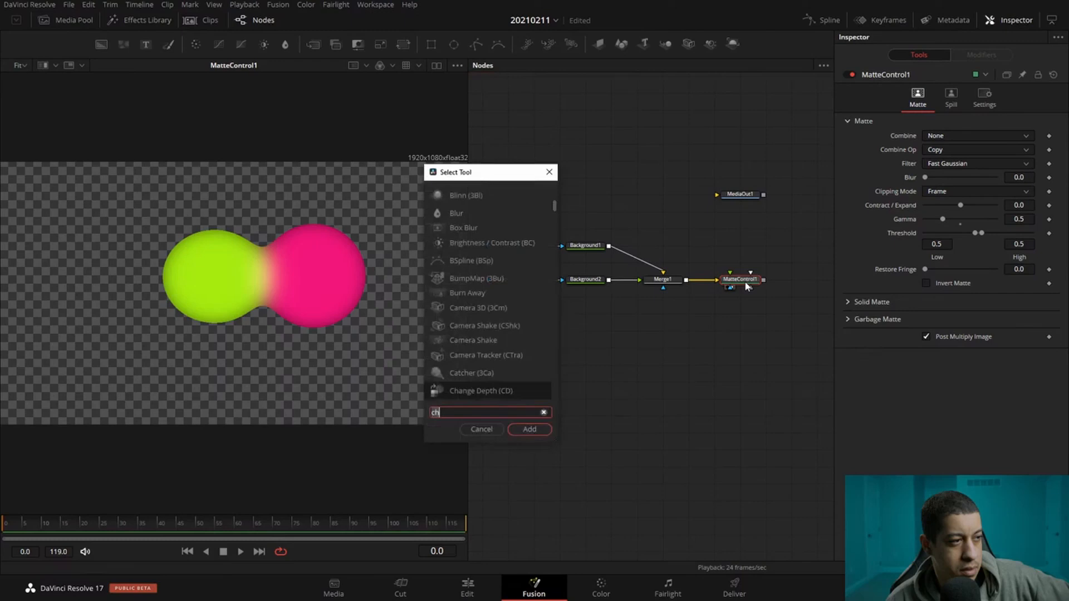
key("BackSpace")
key("BackSpace")
type("bl")
key("Down")
key("Down")
key("Return")
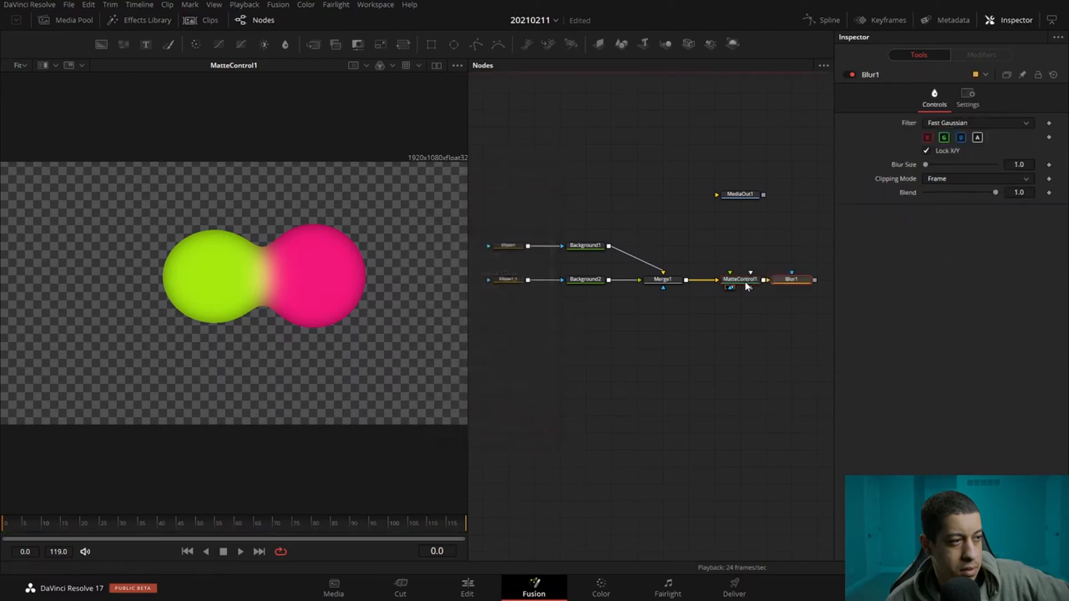
left_click_drag(926, 166, 929, 164)
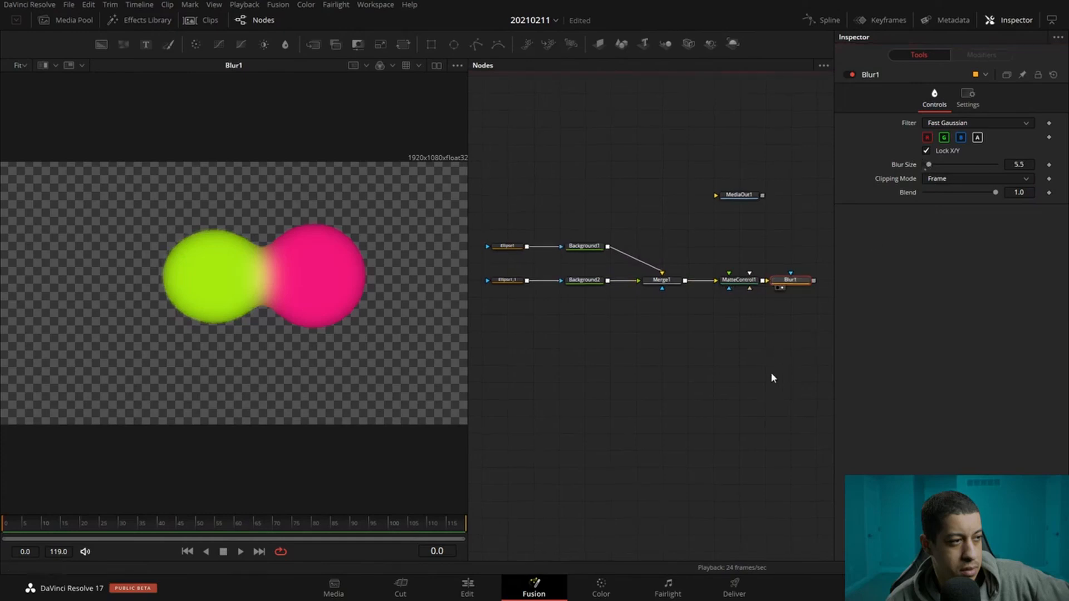
Move the Blur1 node farther away from MatteControl1 to leave space between them in the node graph.
left_click_drag(776, 371, 716, 375)
left_click_drag(727, 289, 753, 289)
left_click_drag(767, 349, 702, 347)
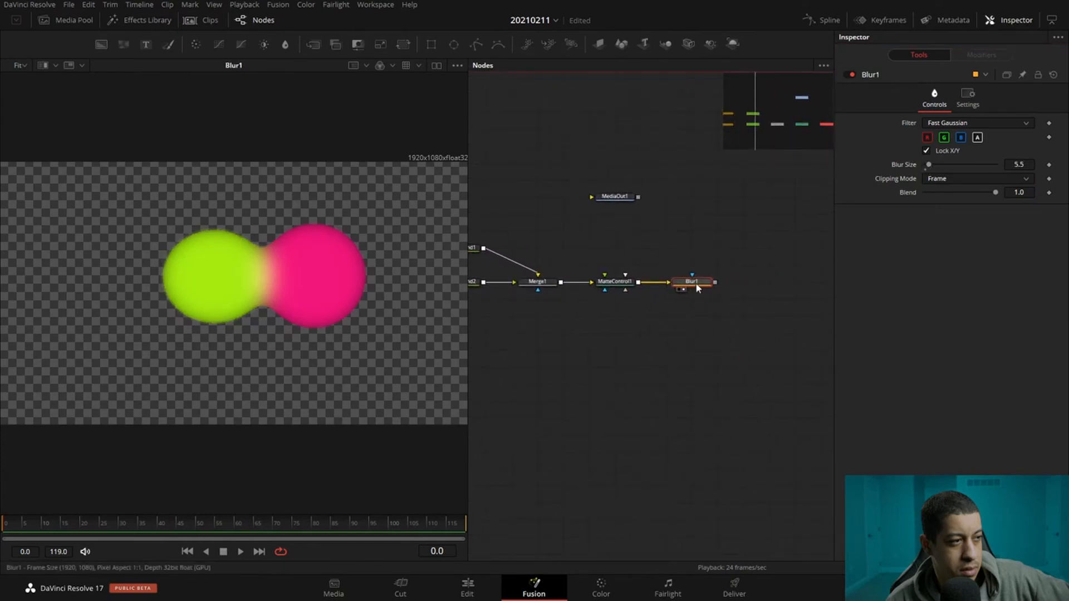
left_click_drag(692, 283, 770, 283)
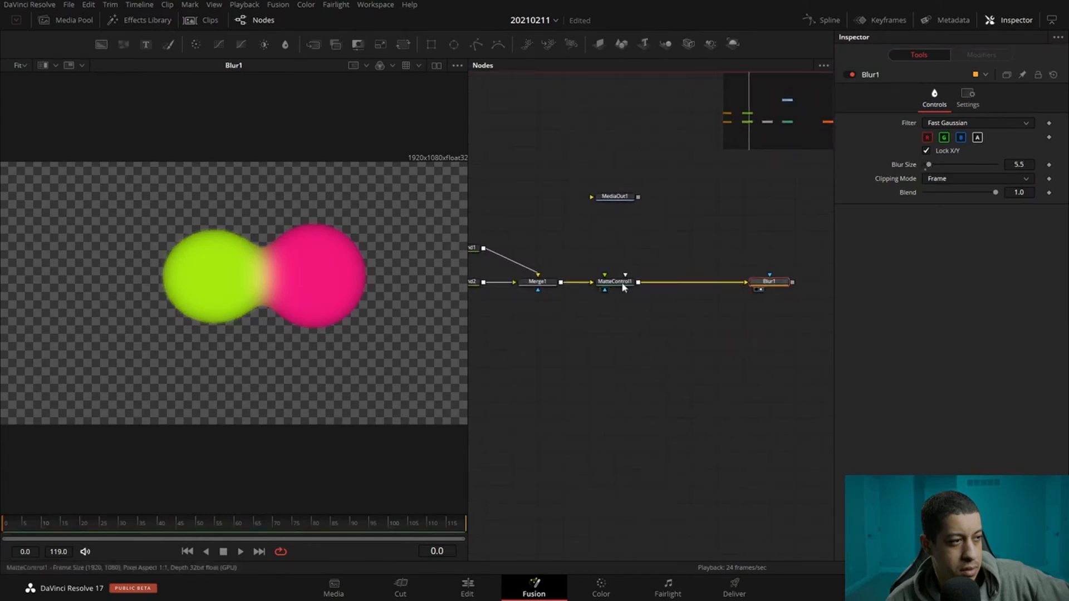
Insert a Displace node between MatteControl1 and Blur1 in the node graph.
left_click(623, 286)
key("shift+space")
type("bl")
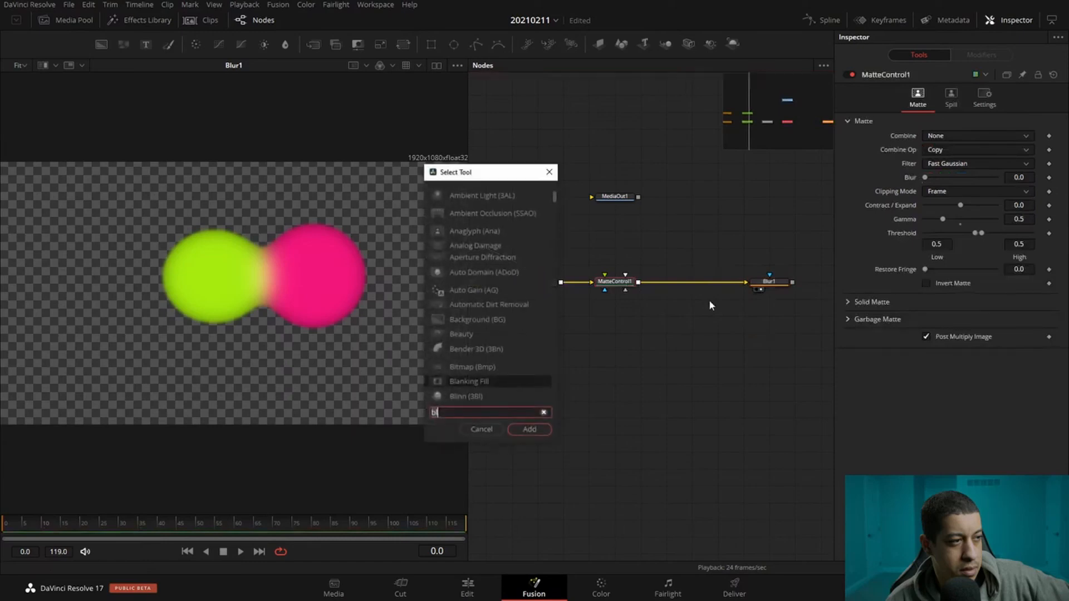
key("BackSpace")
key("BackSpace")
type("dis")
key("Down")
key("Down")
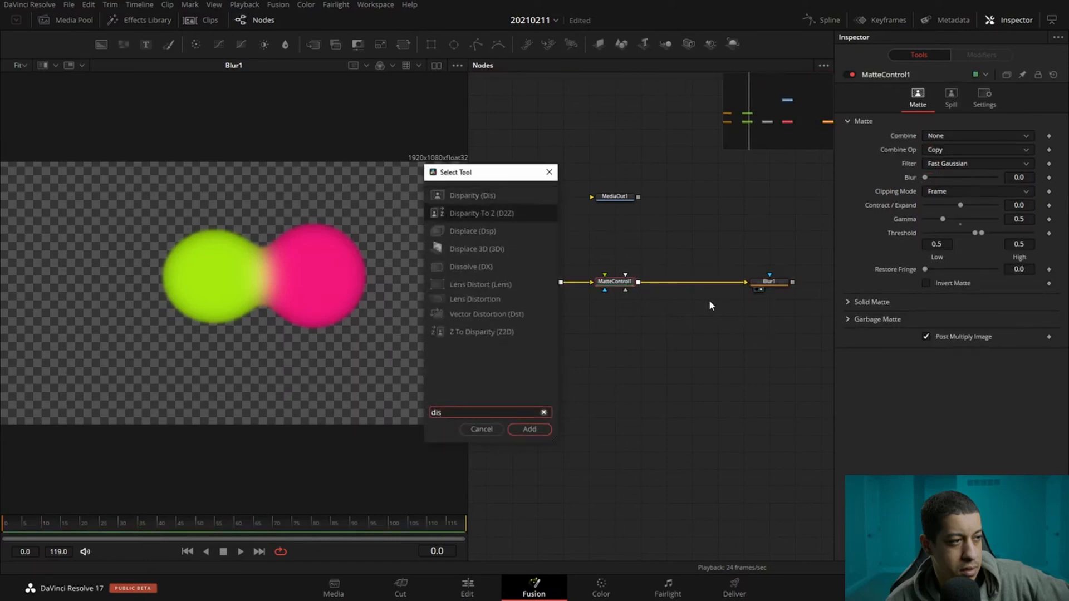
key("Return")
left_click_drag(665, 281, 691, 281)
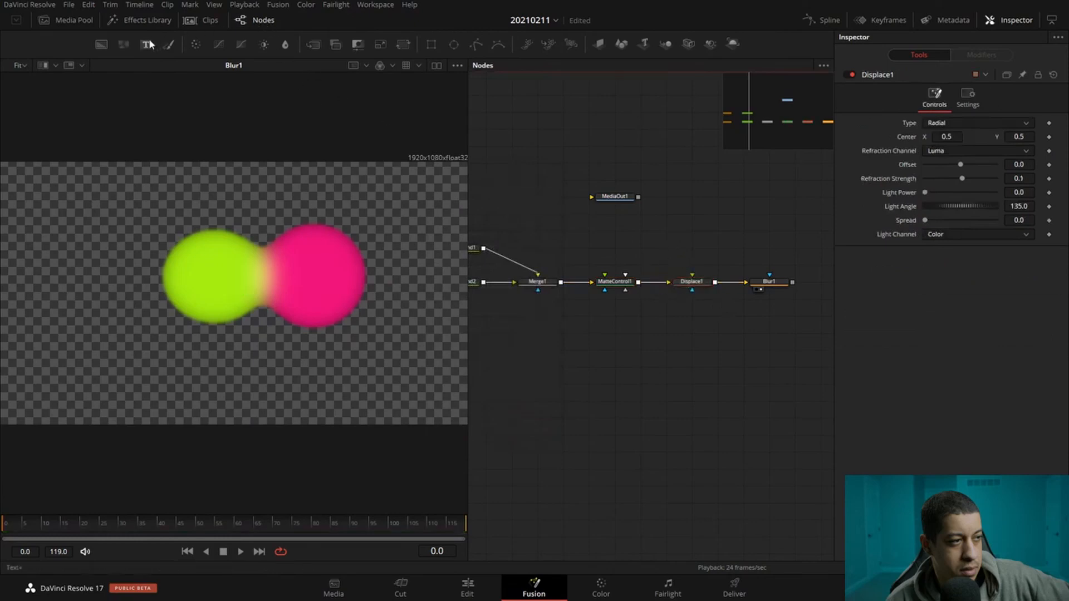
Add a FastNoise node above Displace1, connect it to Displace1's foreground input, and play the composition.
left_click_drag(686, 234, 697, 282)
left_click(700, 283)
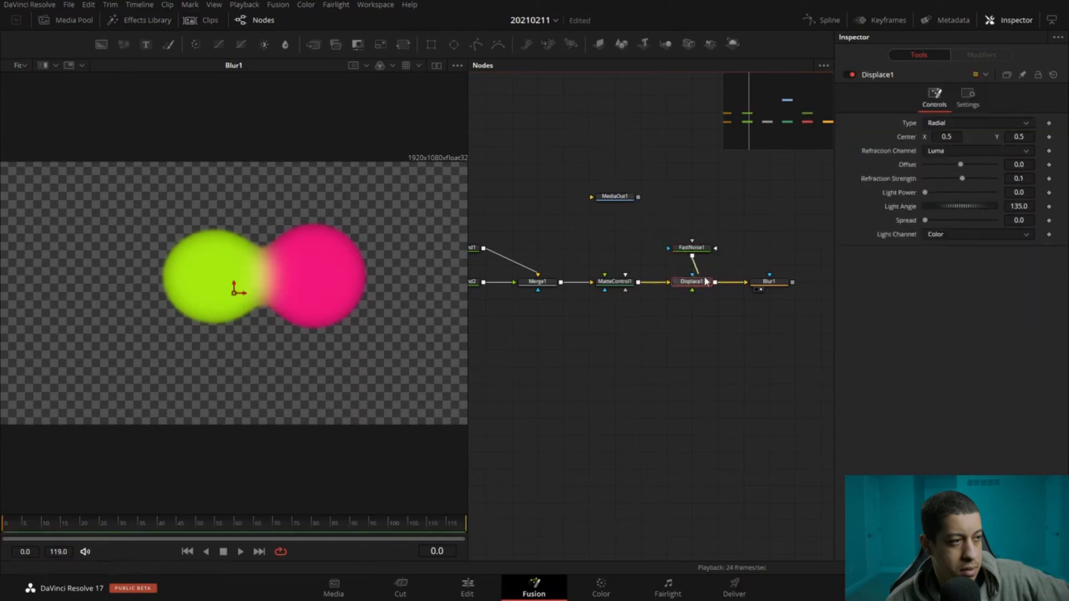
key("space")
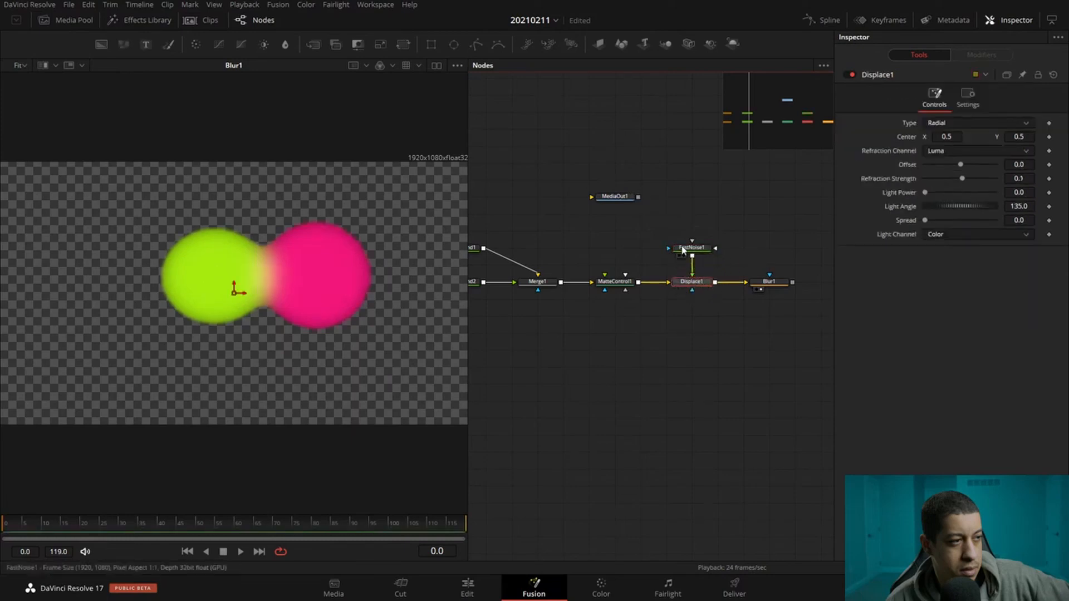
Set FastNoise1's seethe rate to 0.3 and raise its brightness.
left_click(691, 248)
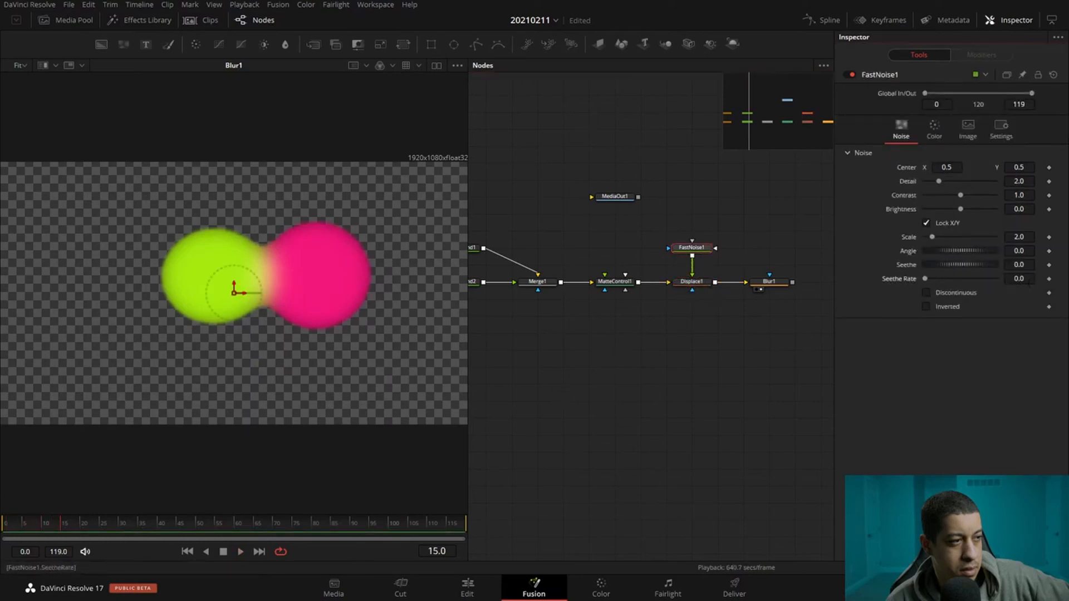
type("0.3")
key("Tab")
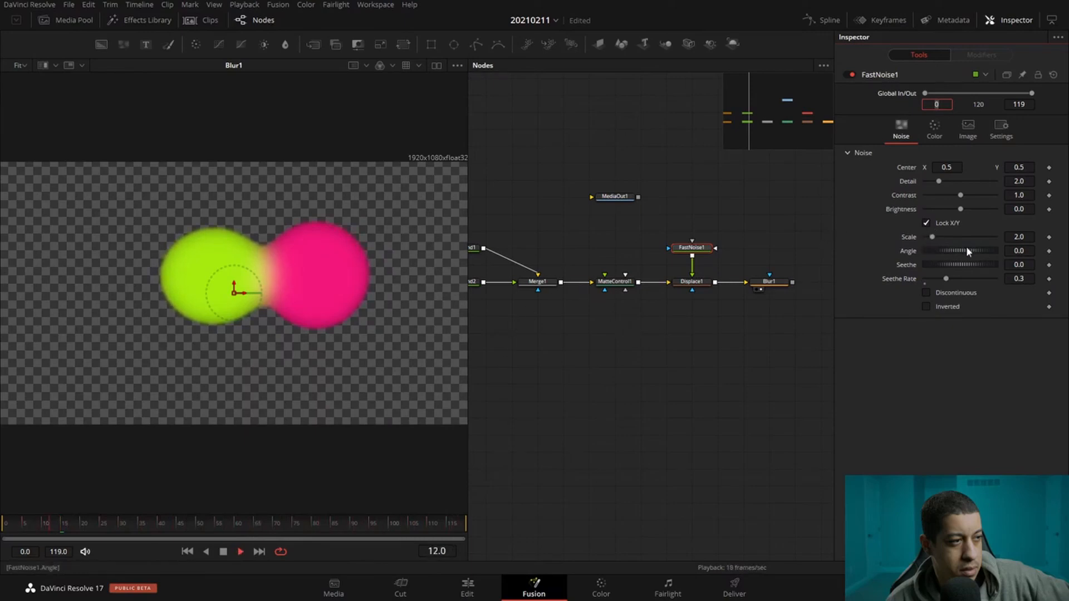
left_click(974, 210)
left_click_drag(977, 210, 992, 210)
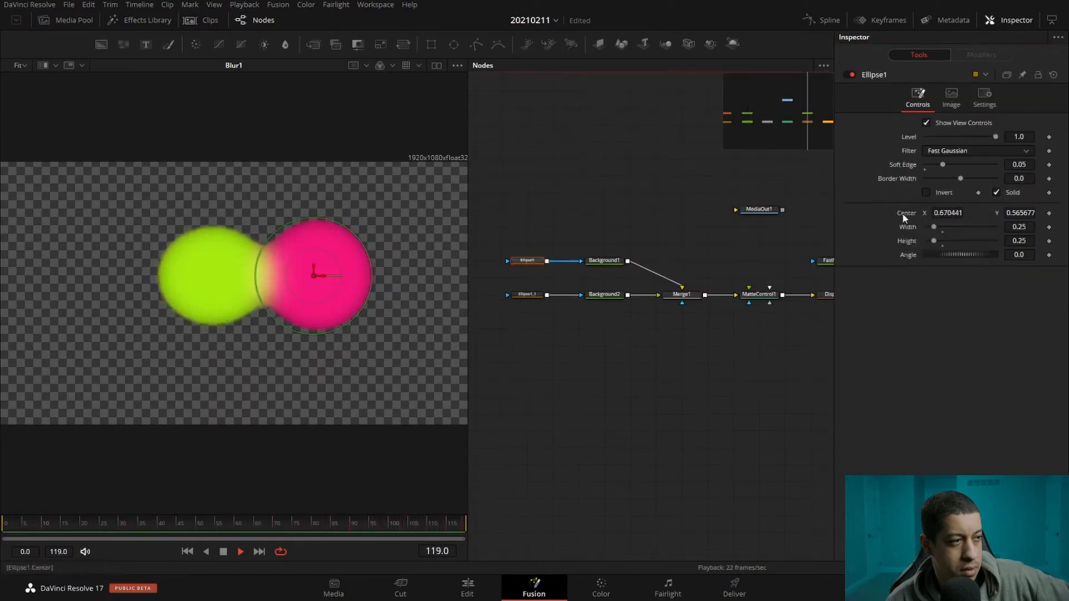
Reset both ellipse centers and keyframe them moving together from frame 5 to 30, starting Ellipse1 at X 0.2 and ending Ellipse1_1 at X 0.6.
double_click(902, 215)
left_click(526, 295)
double_click(908, 212)
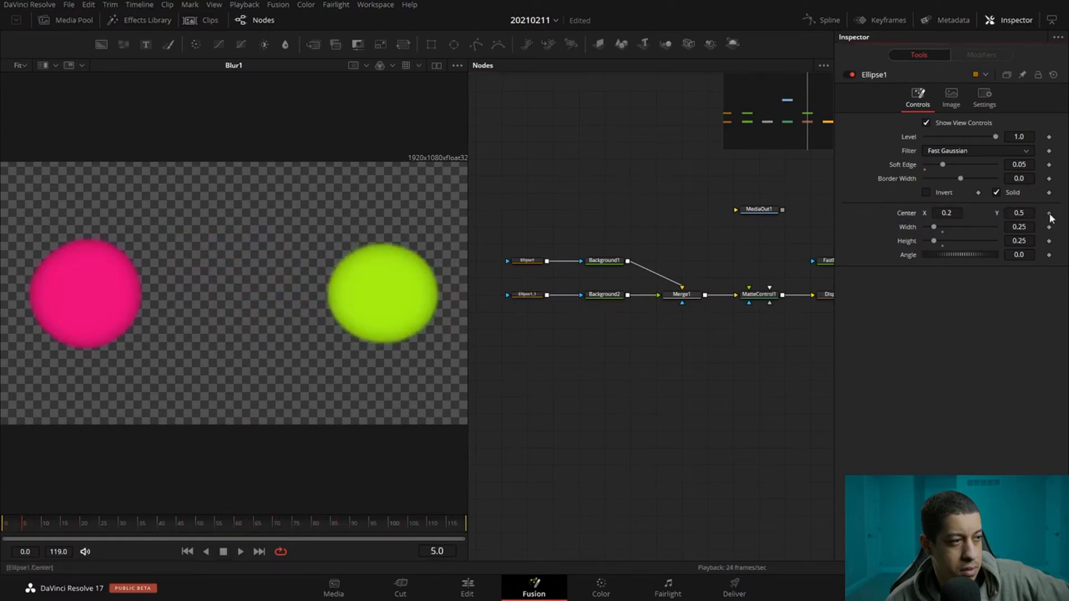
left_click(1048, 213)
left_click_drag(48, 522, 24, 532)
Show the center displacement curves of Ellipse1 and Ellipse1_1 in an enlarged Spline editor and fit them to view.
left_click(526, 260)
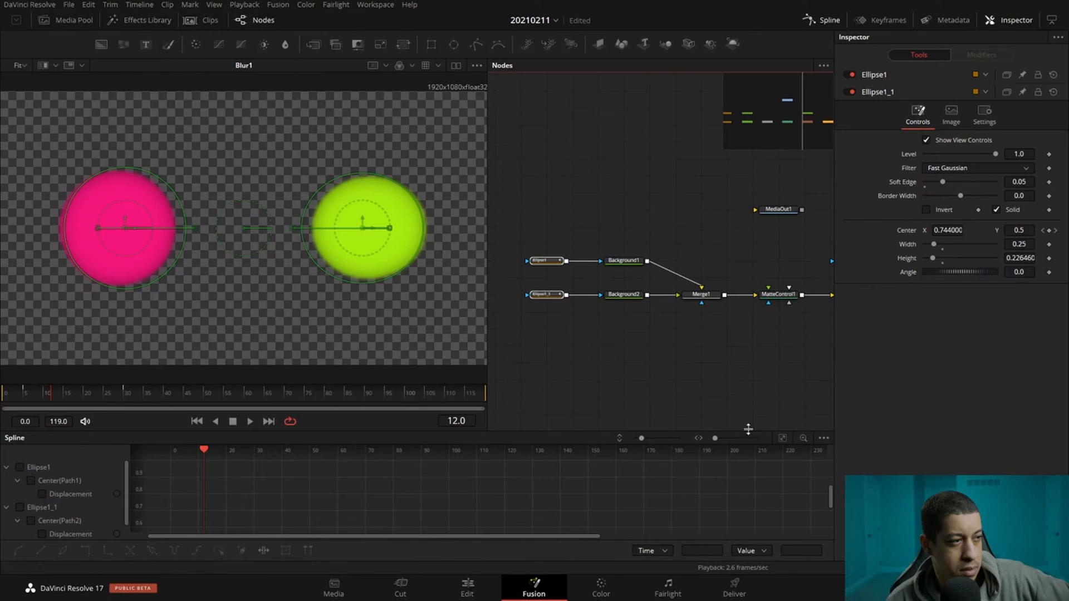
left_click_drag(743, 426, 787, 266)
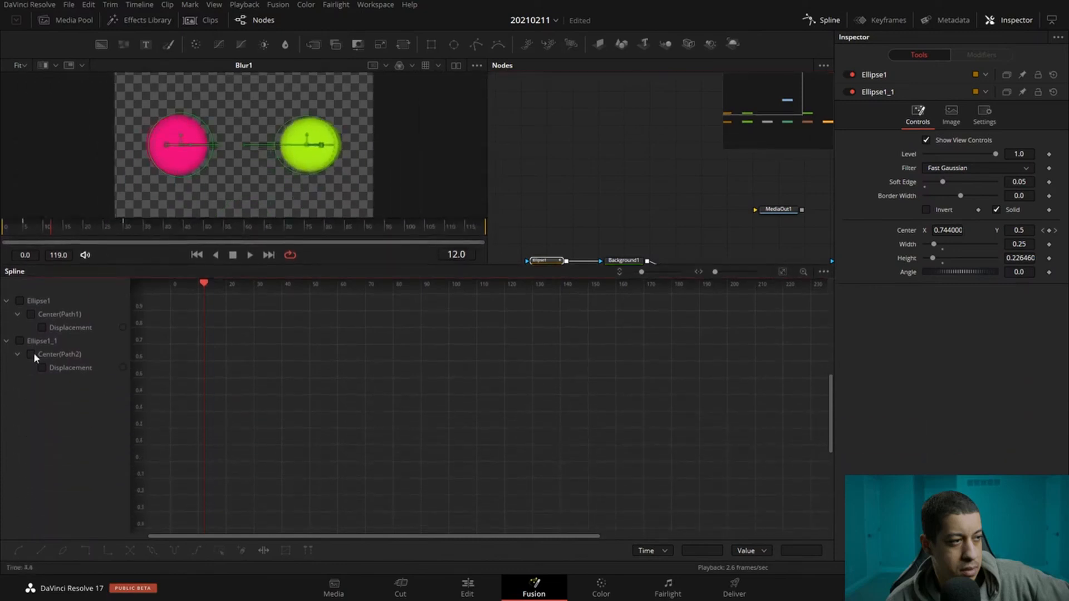
left_click(64, 367)
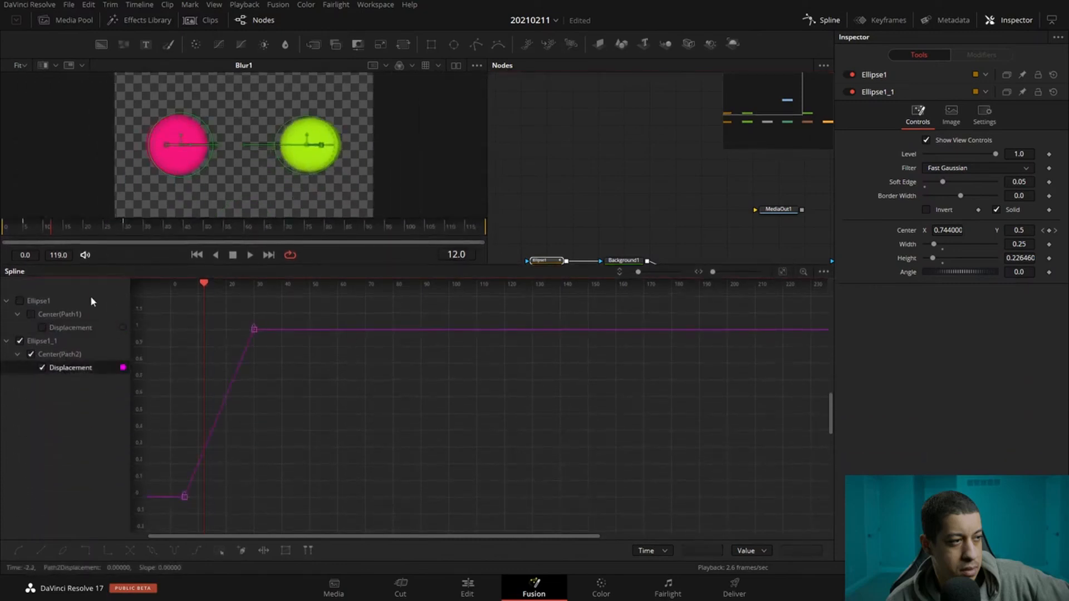
left_click(20, 301)
left_click(782, 271)
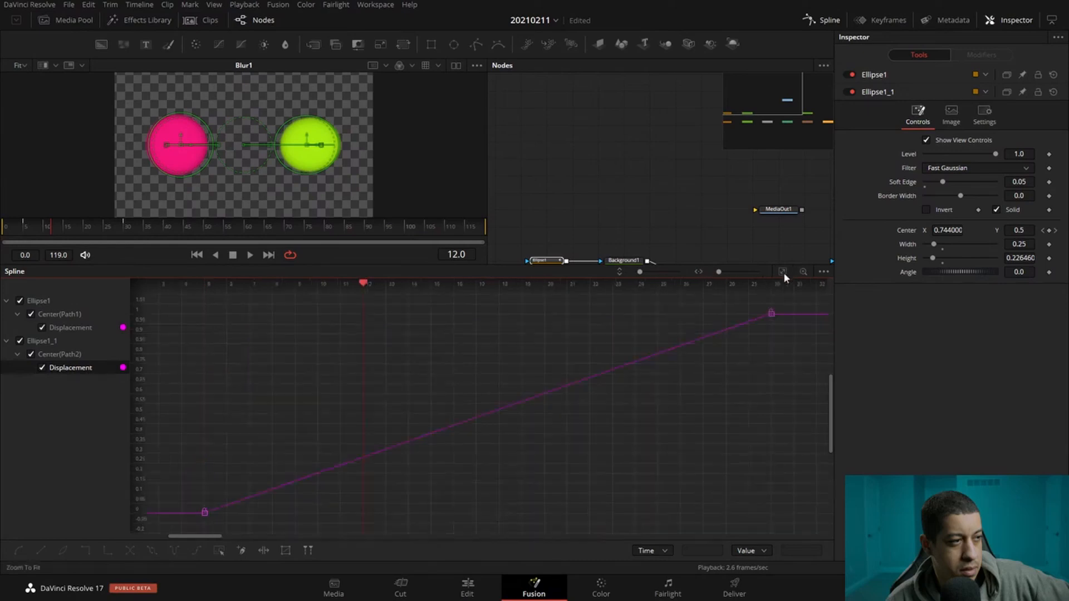
Smooth all keyframes of both displacement curves and set Ease In and Ease Out to 100.
left_click_drag(797, 395, 720, 304)
left_click_drag(193, 461, 240, 527)
key("f")
key("t")
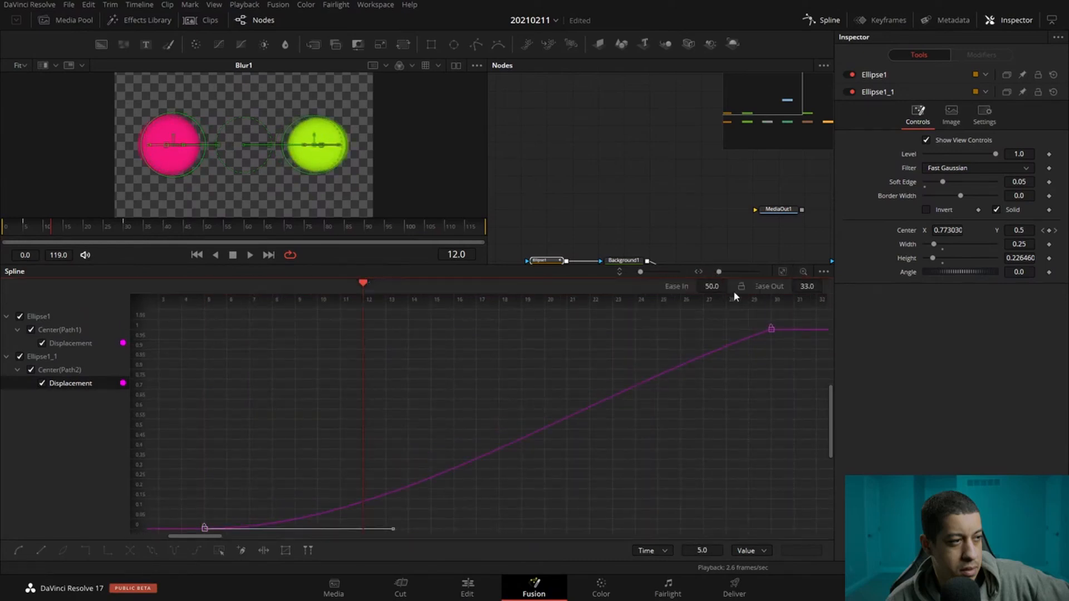
left_click(722, 285)
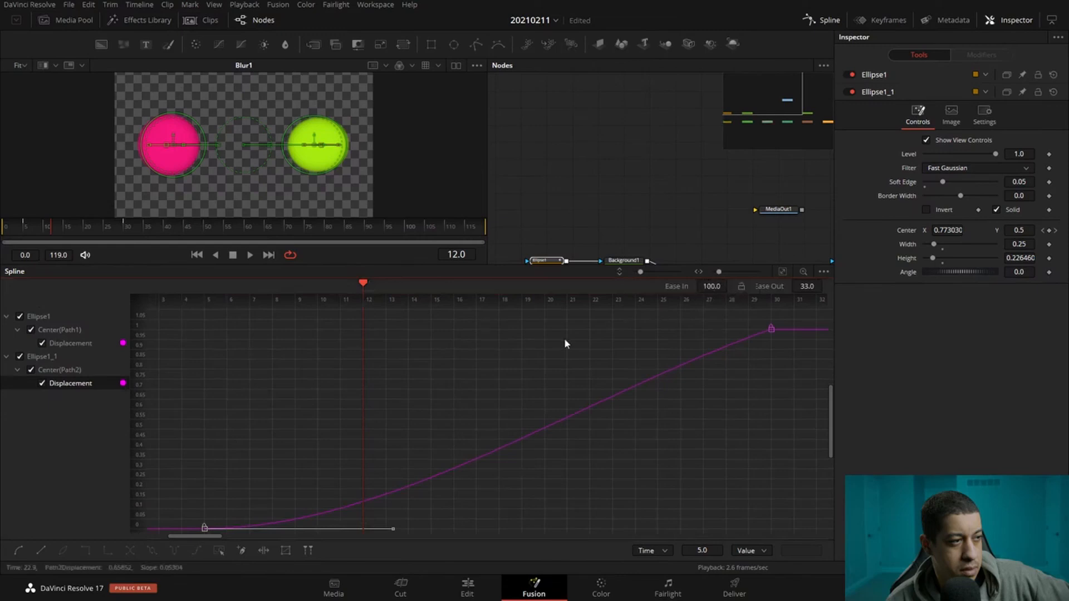
left_click_drag(805, 286, 828, 286)
left_click(623, 357)
Close the Spline editor and play the animation from the start to examine how the circles merge.
left_click(12, 228)
key("space")
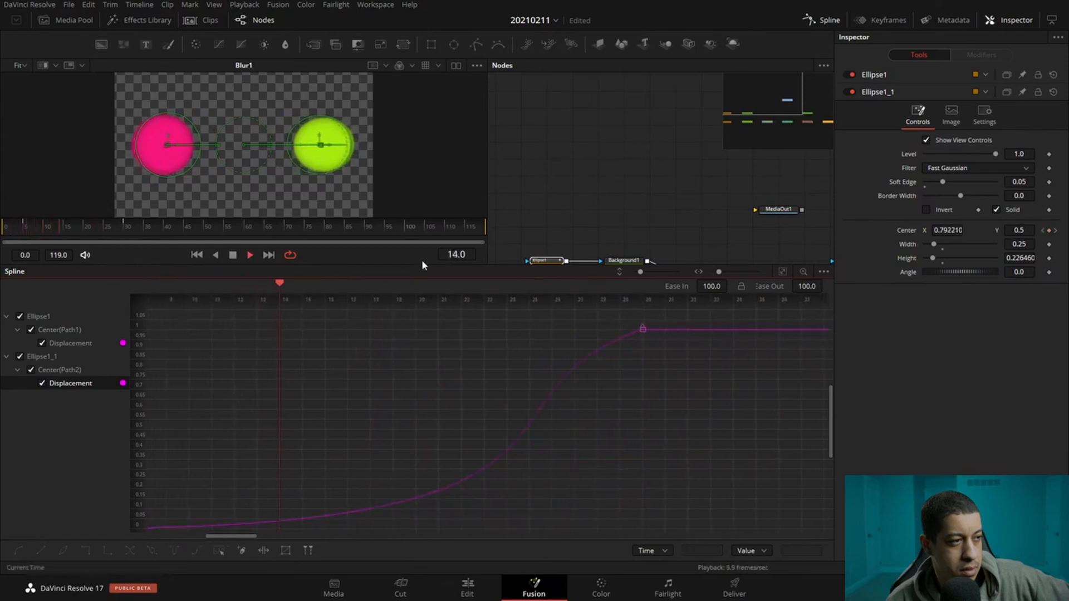
left_click(842, 14)
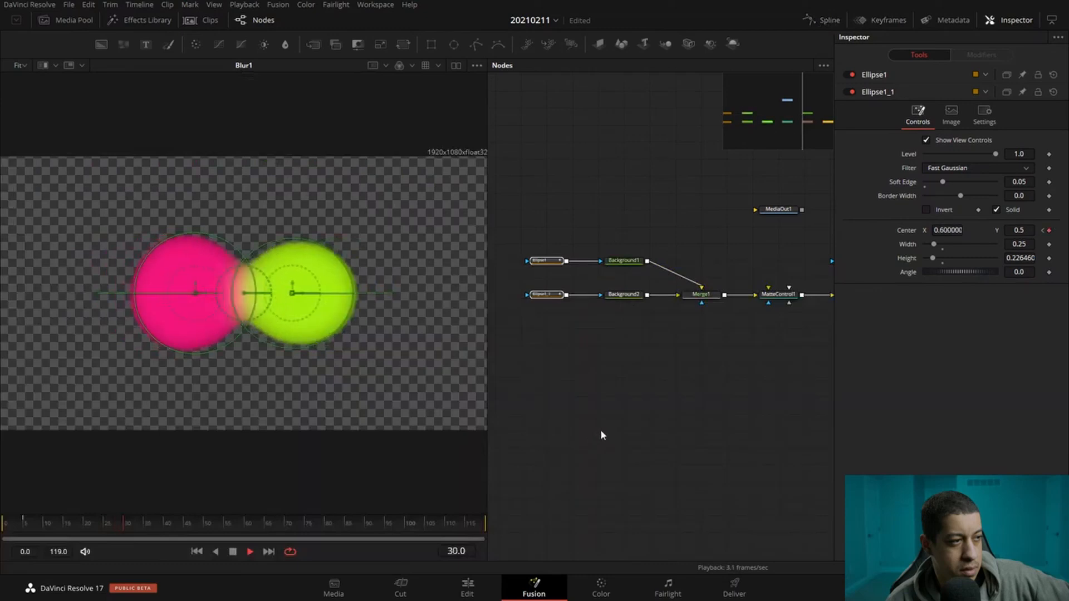
left_click_drag(111, 527, 5, 528)
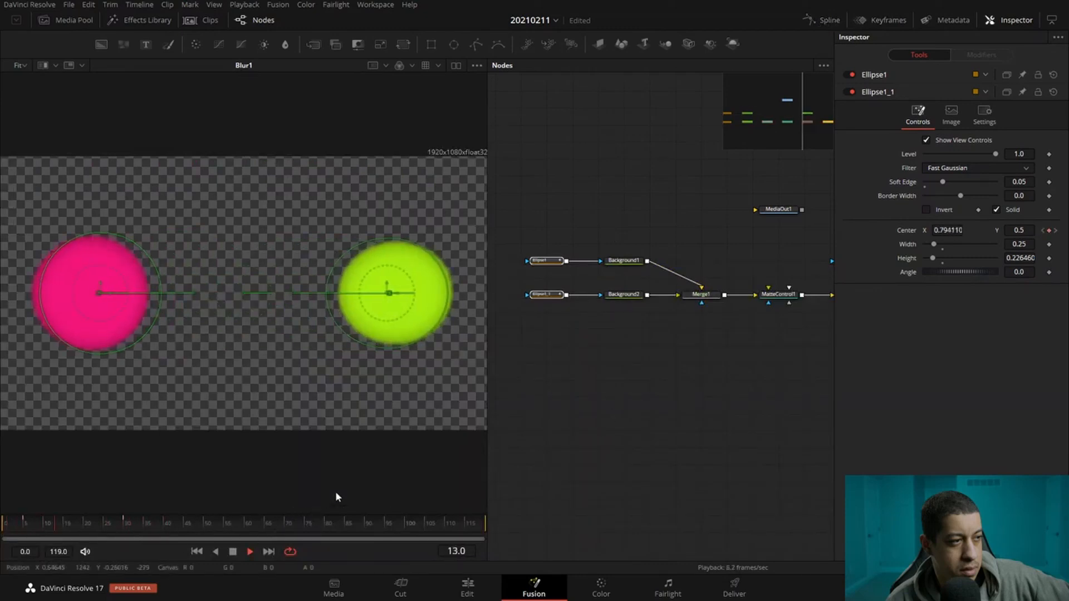
left_click(178, 528)
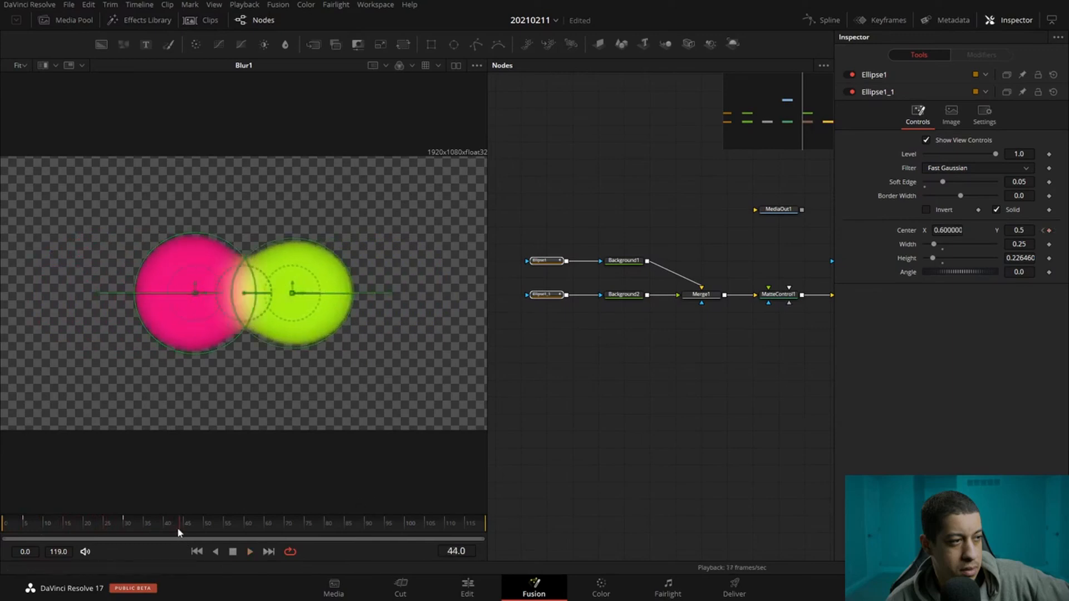
left_click_drag(178, 533, 4, 530)
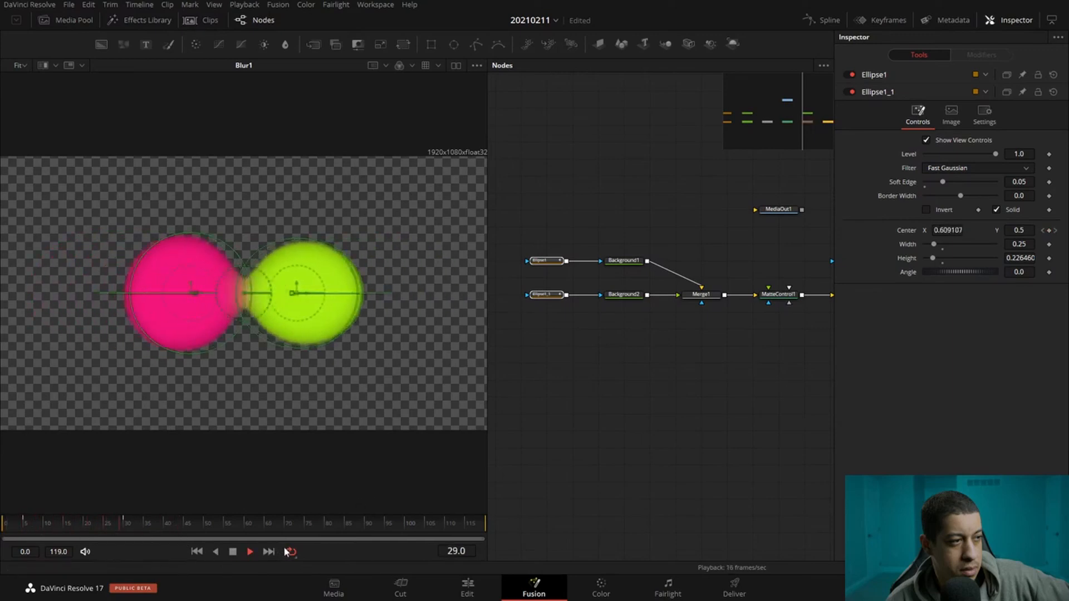
left_click(123, 527)
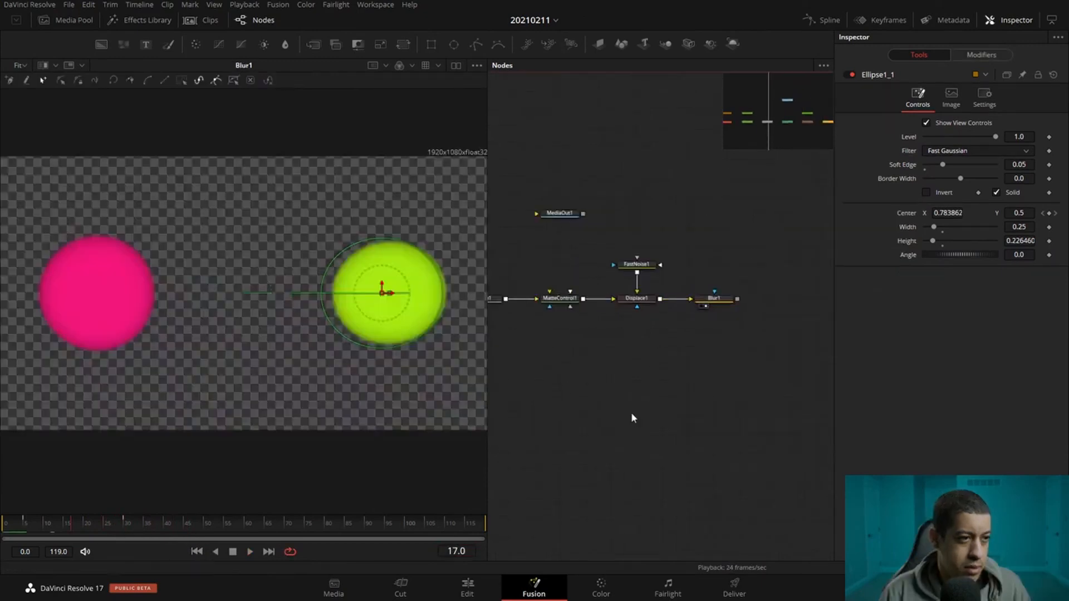
Reset Ellipse1_1's center to its default and modify it with Shake.
scroll(721, 417, "up", 2)
left_click_drag(721, 418, 735, 391)
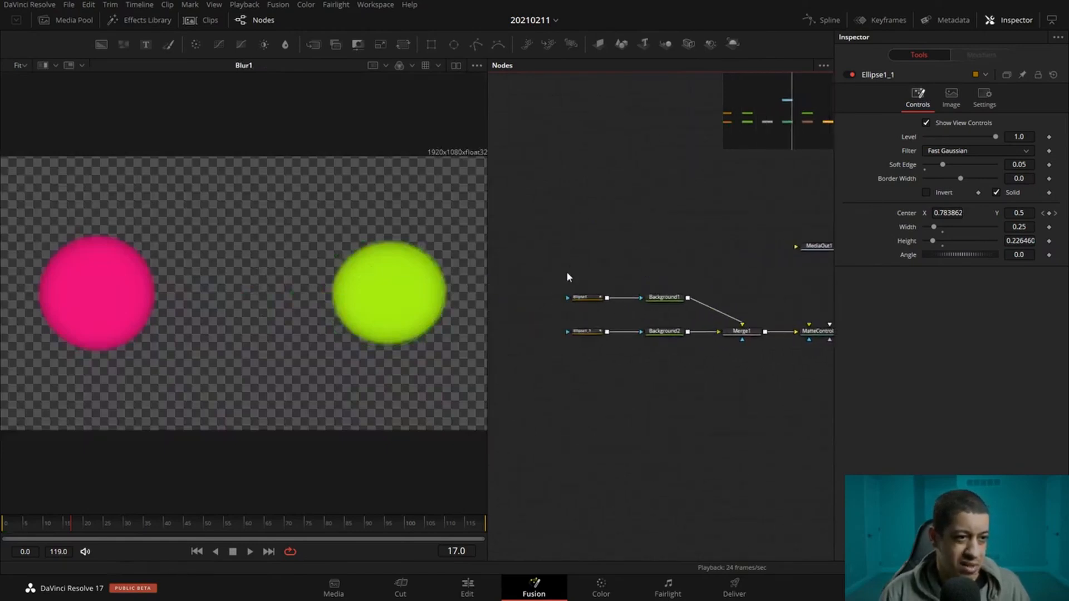
double_click(906, 212)
right_click(911, 215)
mouse_move(969, 262)
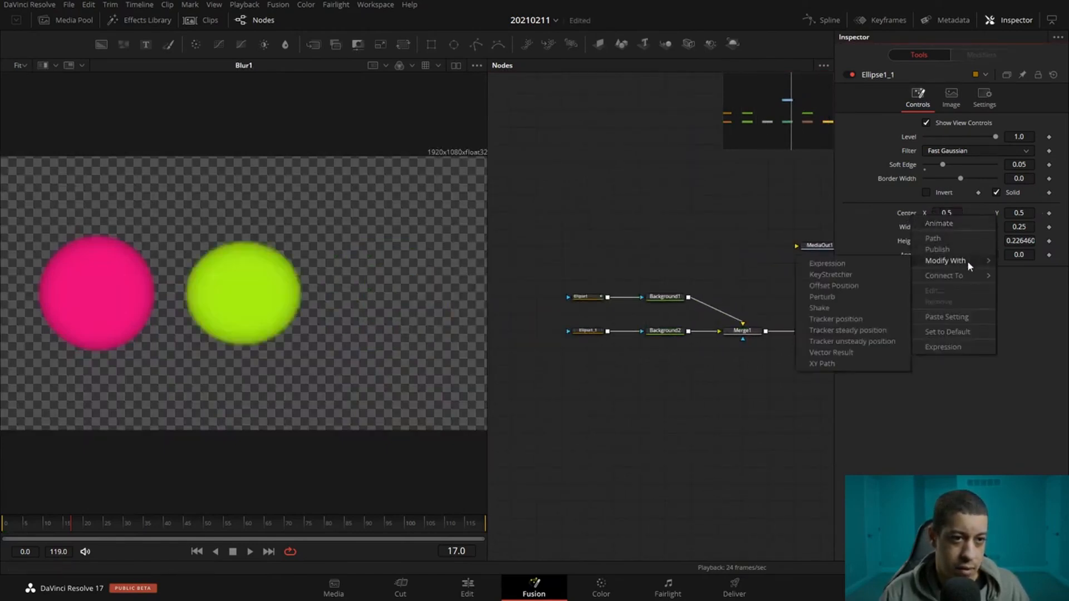
left_click(865, 308)
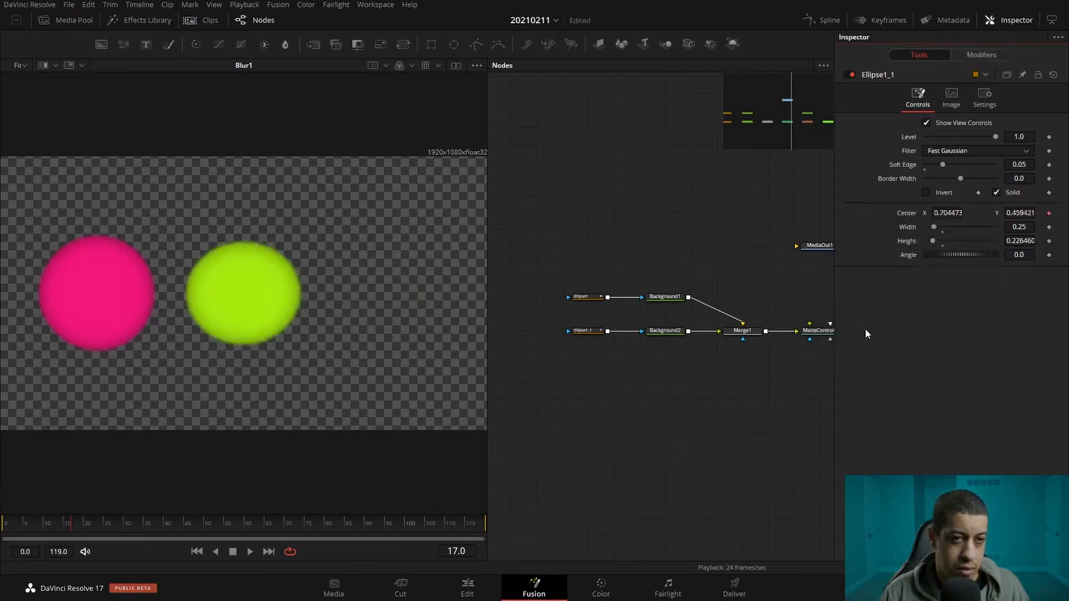
Unlock X/Y on Ellipse1_1's Shake modifier and set X Minimum to 0.45 and X Maximum to 0.55.
left_click(975, 57)
left_click(926, 164)
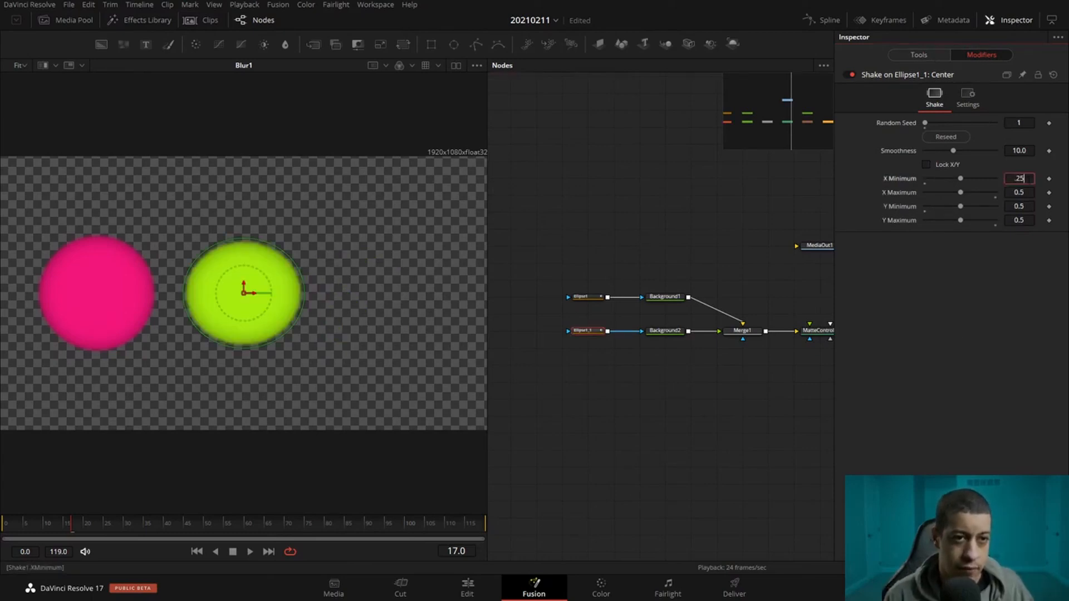
key("Tab")
key("shift+Tab")
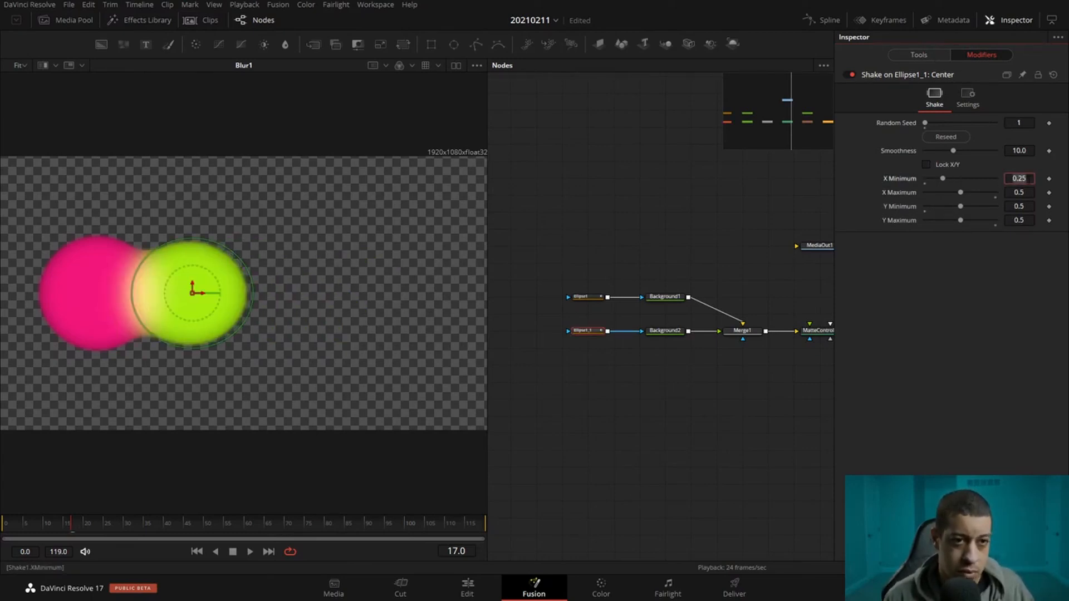
type(".45")
key("Tab")
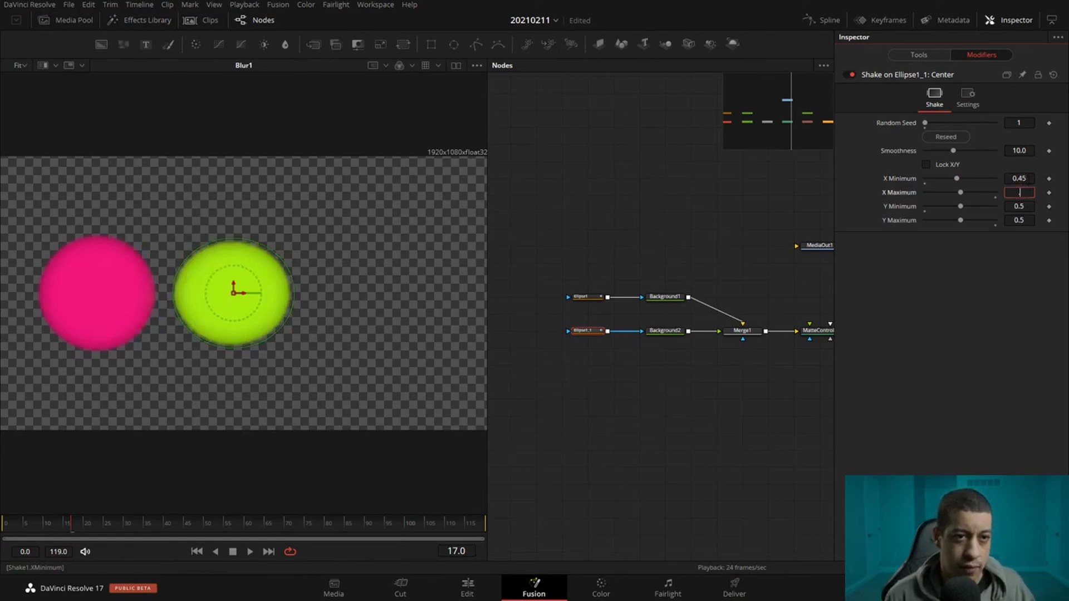
key("Tab")
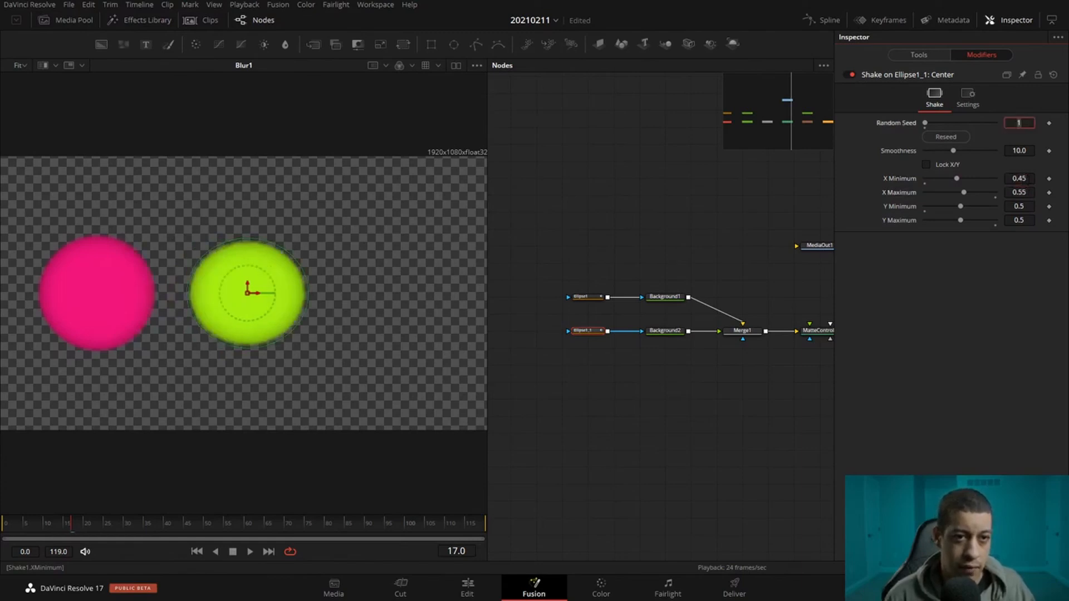
Set the Shake modifier's Y Minimum to 0.45 and Y Maximum to 0.55.
left_click(1019, 207)
key("BackSpace")
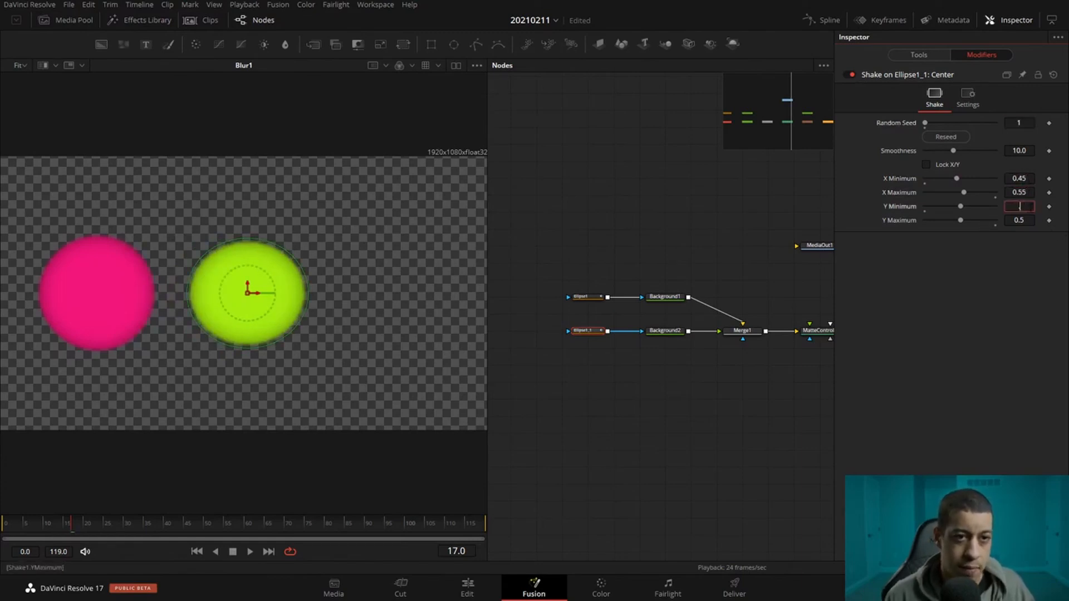
key("Tab")
type(".5")
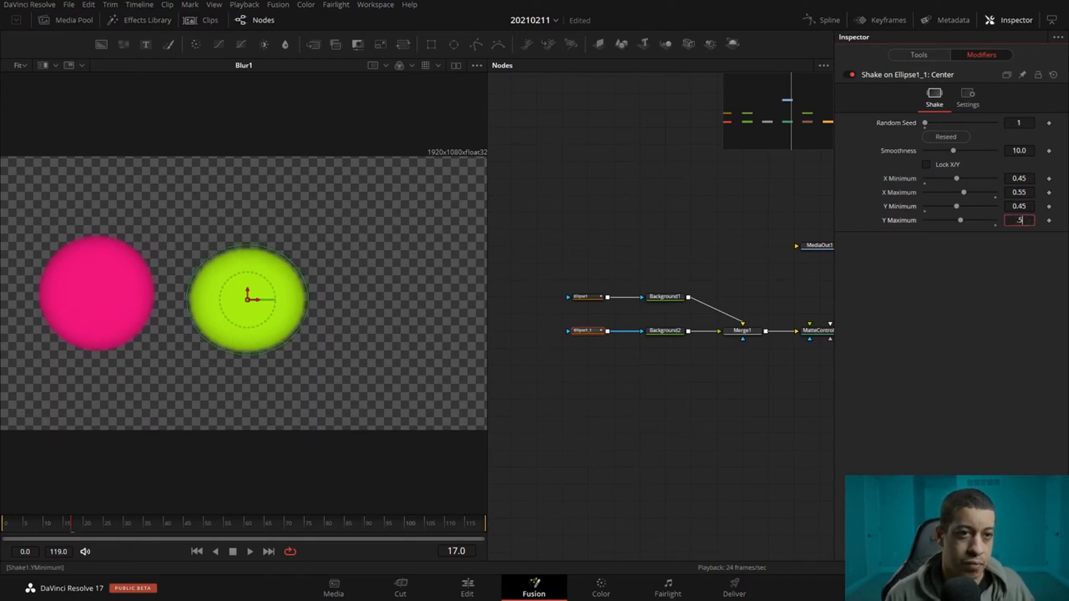
type("5")
key("Return")
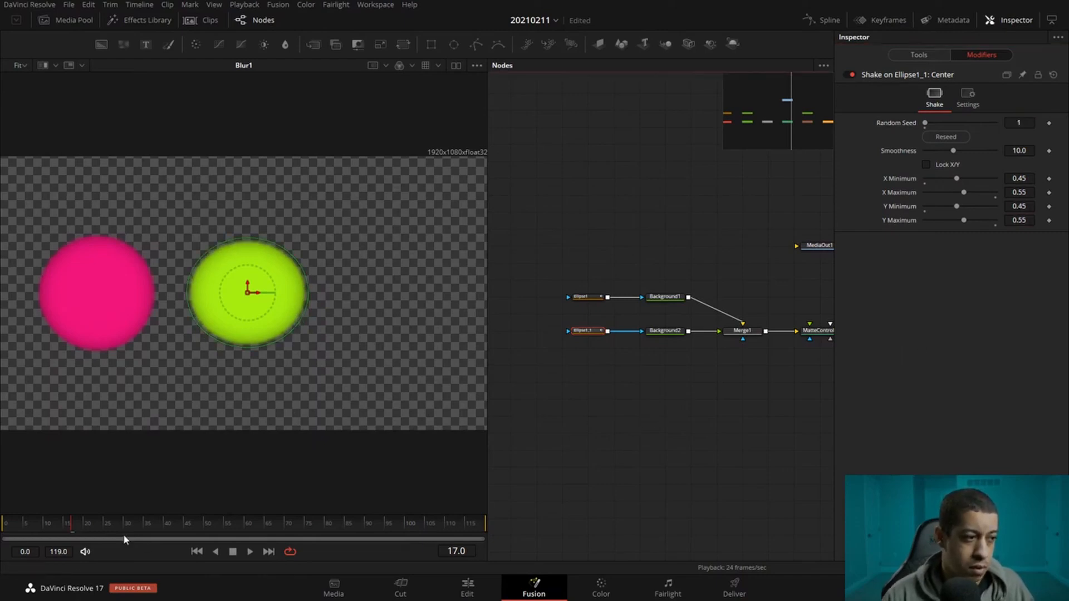
View Background2 alone from frame 0 and play it to examine the motion from Ellipse1_1's Shake modifier.
left_click(196, 551)
left_click_drag(664, 296, 425, 272)
left_click(654, 430)
left_click_drag(663, 332, 420, 300)
left_click(586, 332)
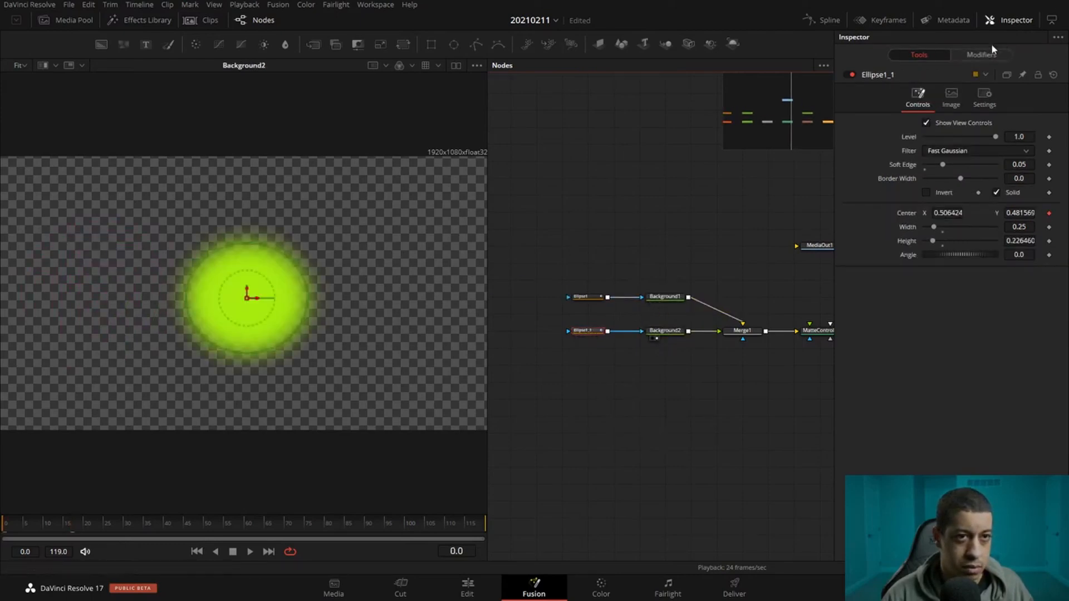
left_click(981, 54)
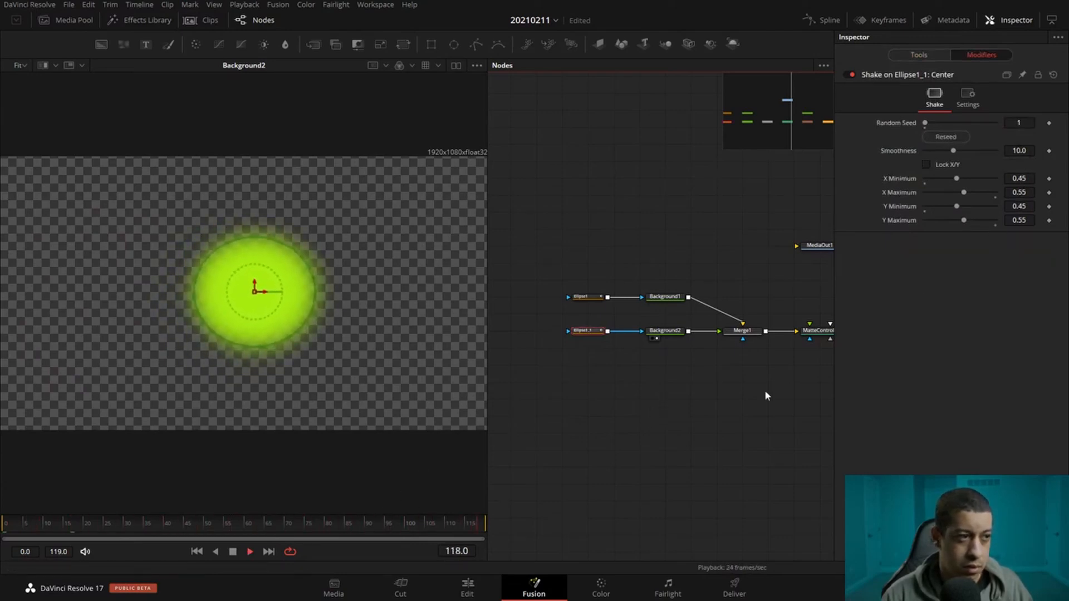
Delete Ellipse1 and connect Ellipse1_1's output to Background1's mask input as well.
left_click(583, 296)
key("Delete")
left_click(589, 331)
left_click(571, 301)
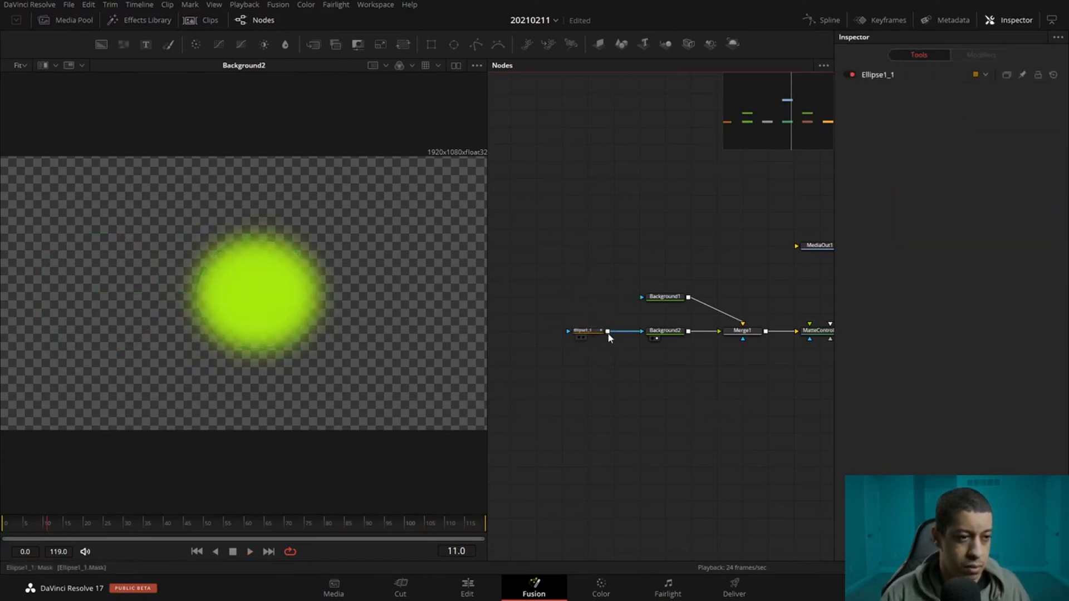
left_click_drag(607, 332, 641, 297)
left_click(657, 332)
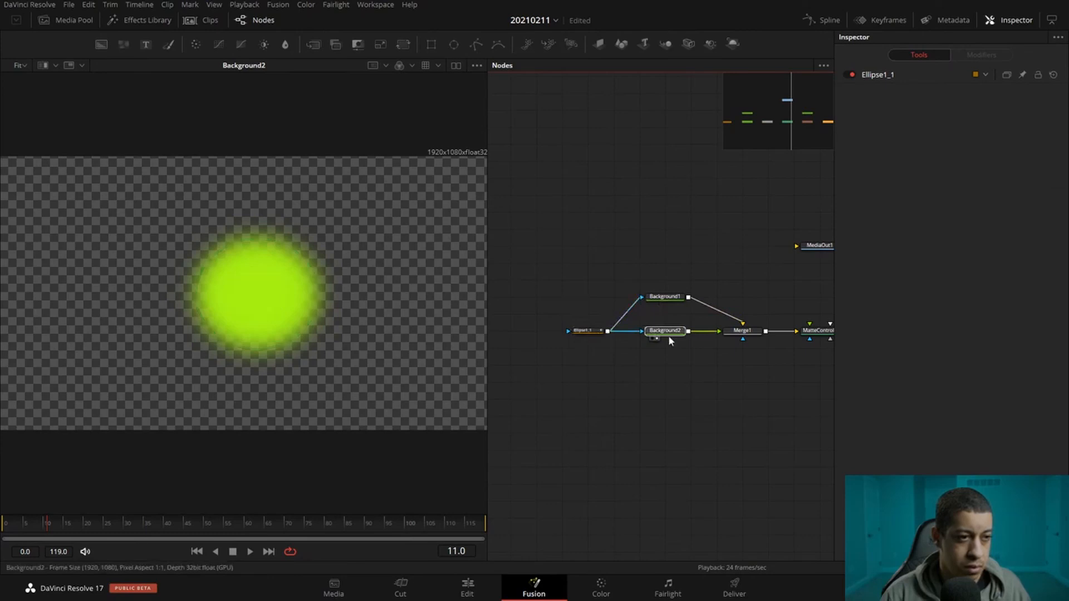
Make room before Merge1, disconnect Background1 and Background2 from it, and add a Transform node.
left_click_drag(546, 265, 616, 332)
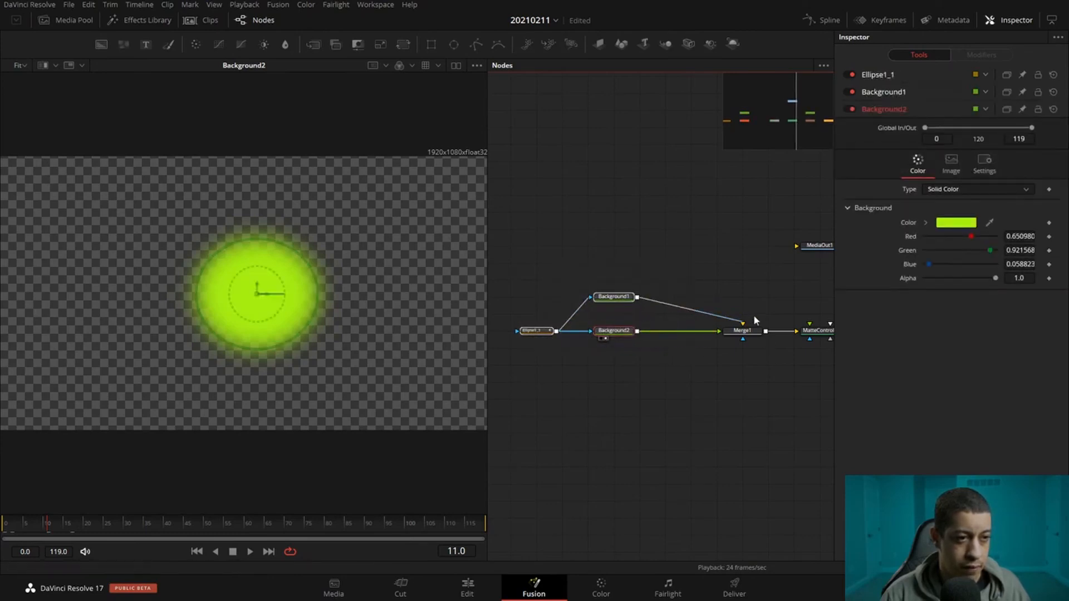
left_click(702, 364)
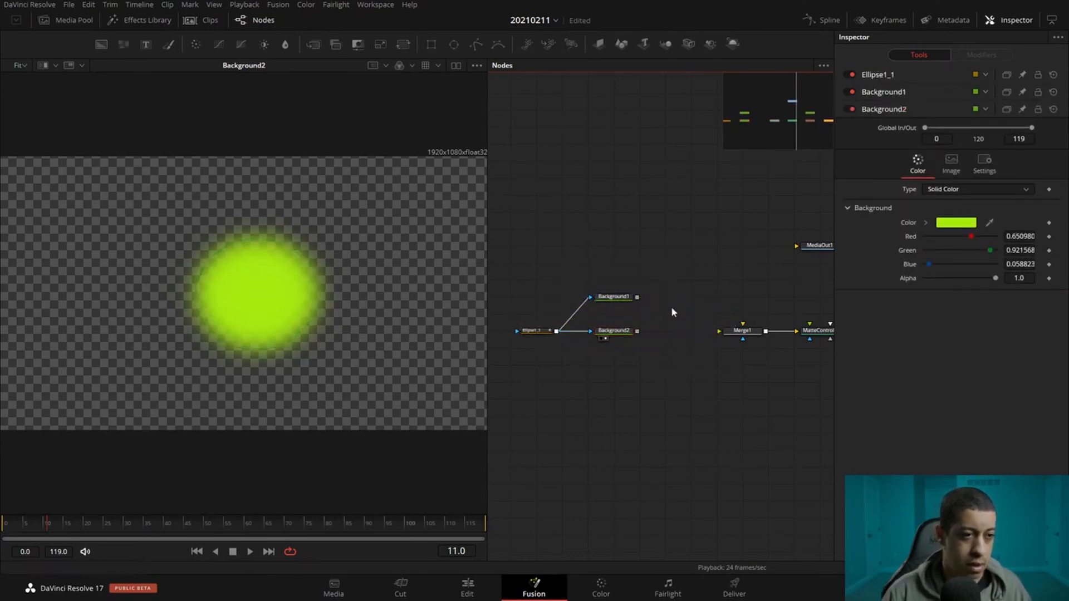
key("shift+space")
type("tr")
key("BackSpace")
key("BackSpace")
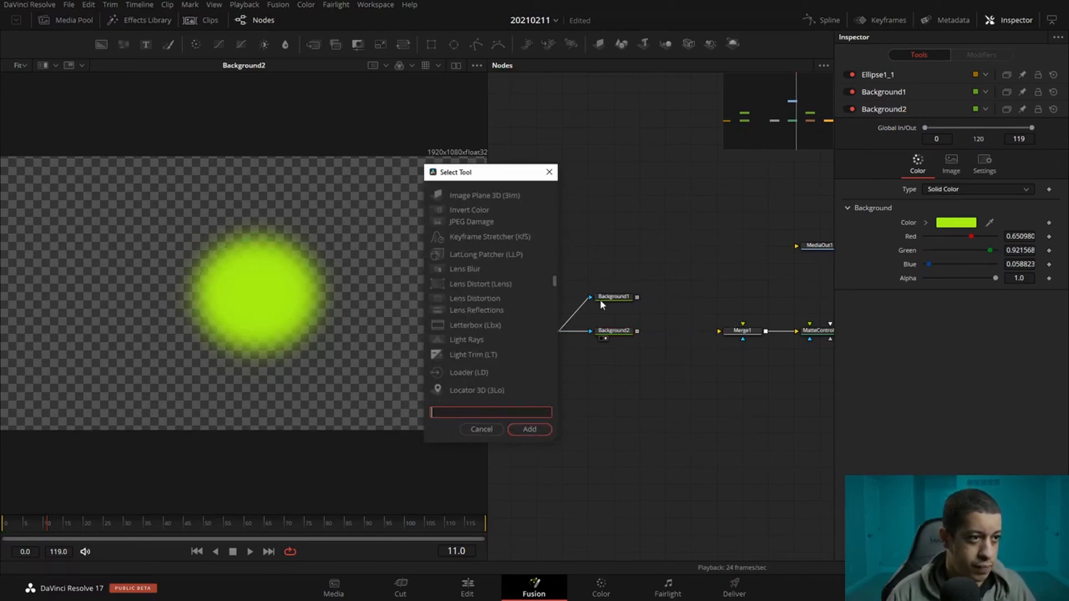
type("tran")
key("Return")
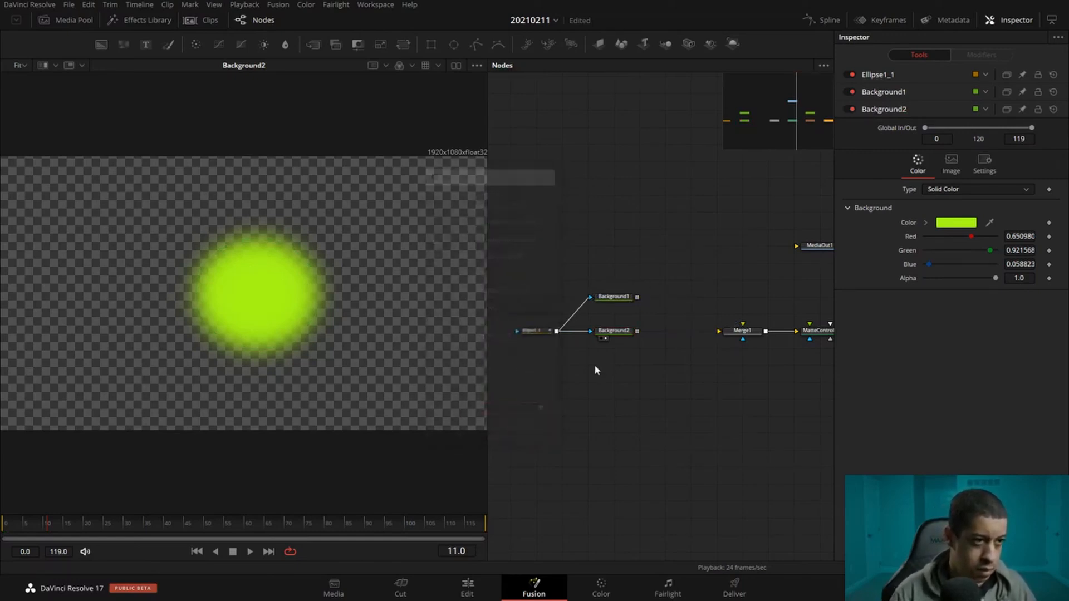
Wire the Transform node between Background2 and Merge1's background input, and connect Background1 to Merge1's foreground input.
left_click_drag(684, 315, 710, 332)
left_click_drag(637, 296, 743, 324)
left_click(744, 330)
left_click(699, 333)
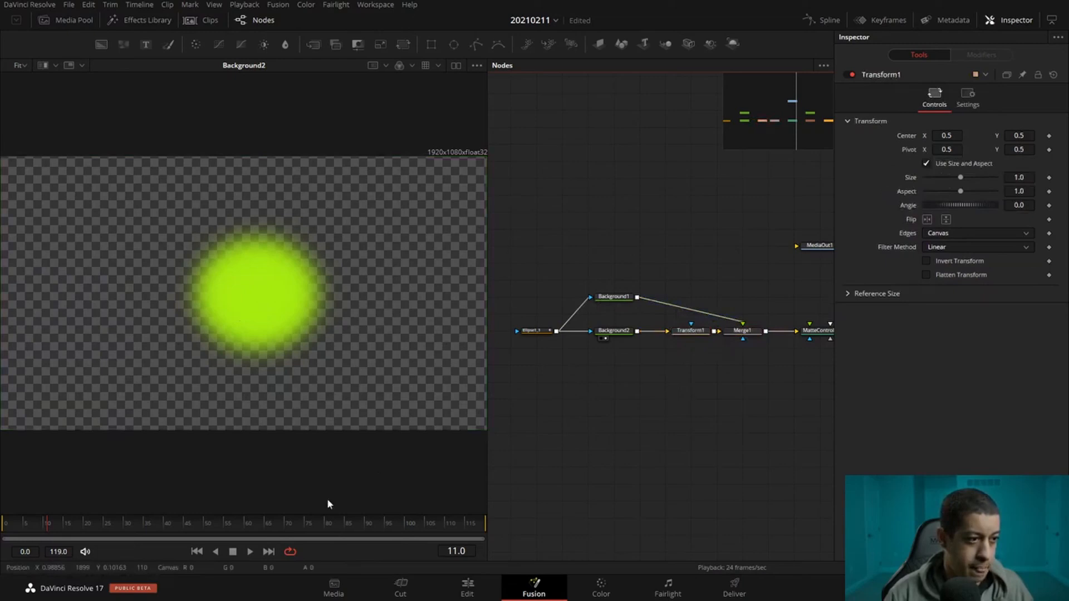
View Transform1 and keyframe its Center X at 0.2 on frame 5.
left_click_drag(731, 342, 400, 308)
left_click_drag(611, 328, 718, 355)
left_click_drag(612, 426, 635, 418)
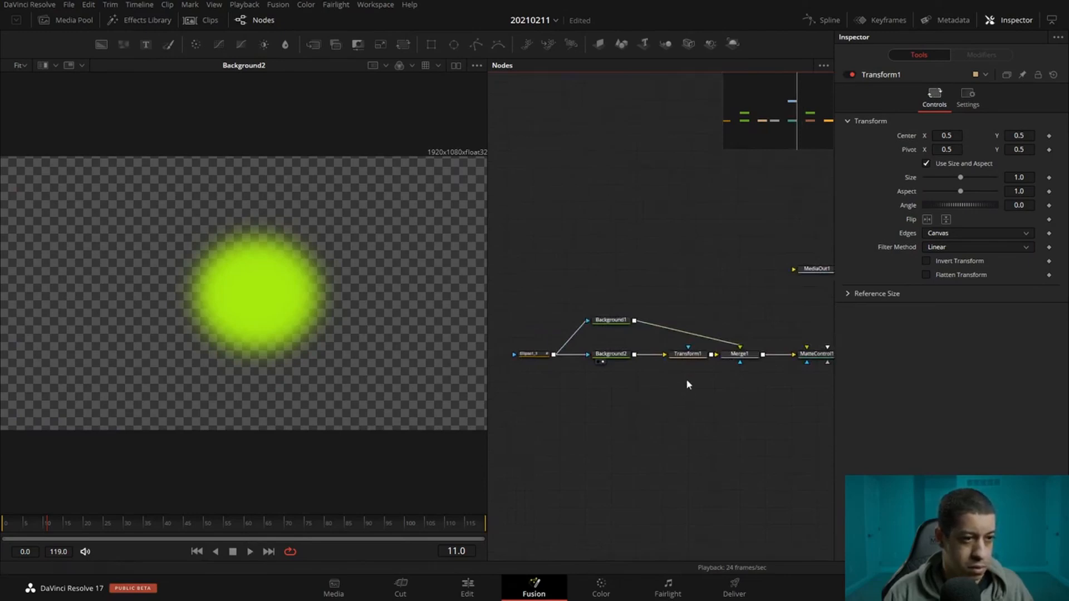
left_click(688, 354)
left_click_drag(17, 525, 25, 530)
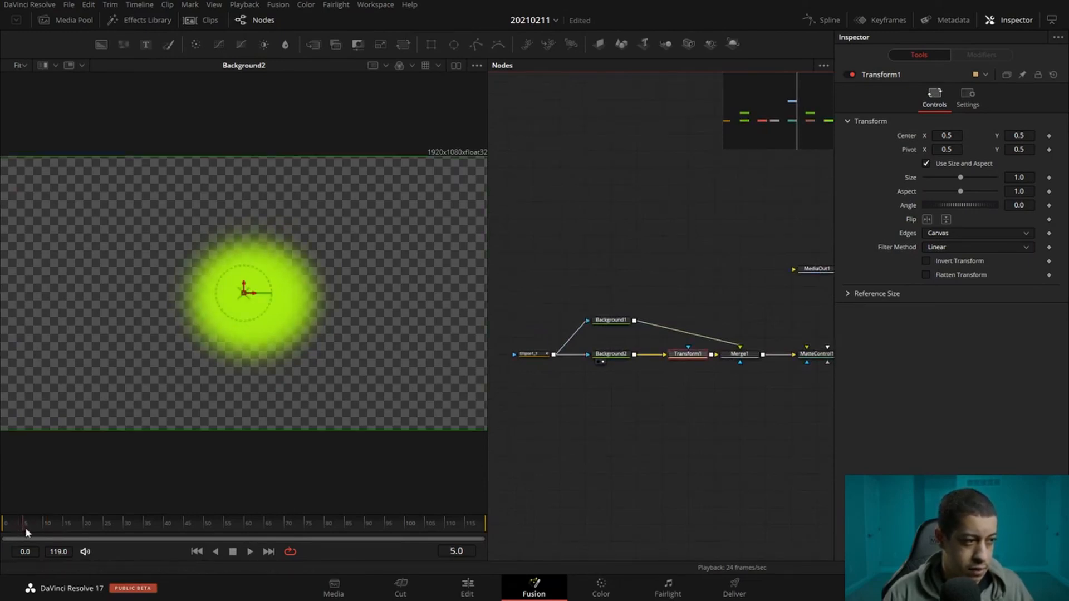
left_click_drag(946, 136, 796, 136)
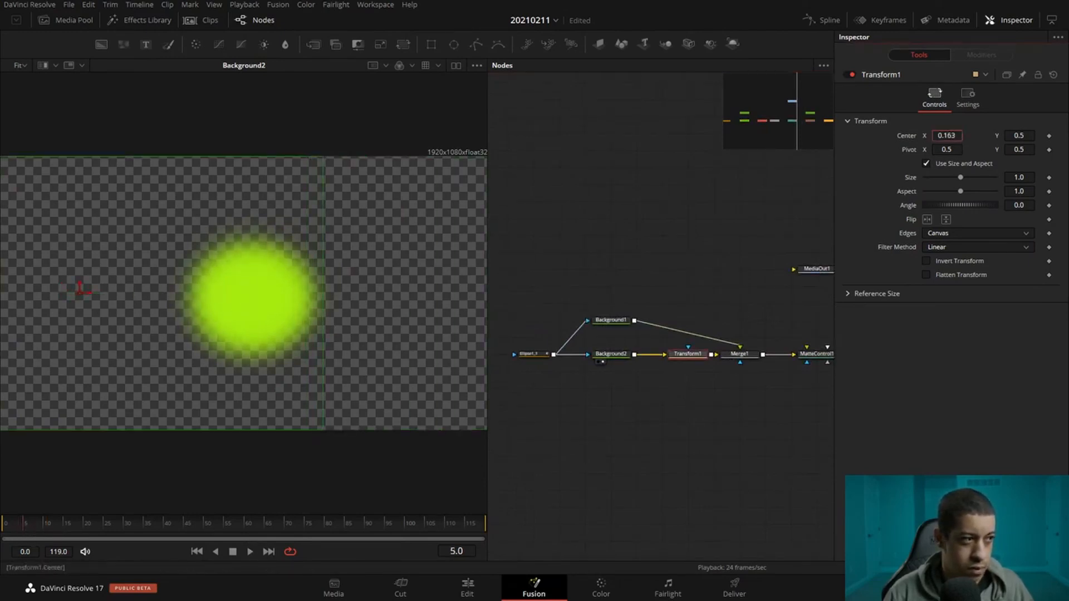
key("1")
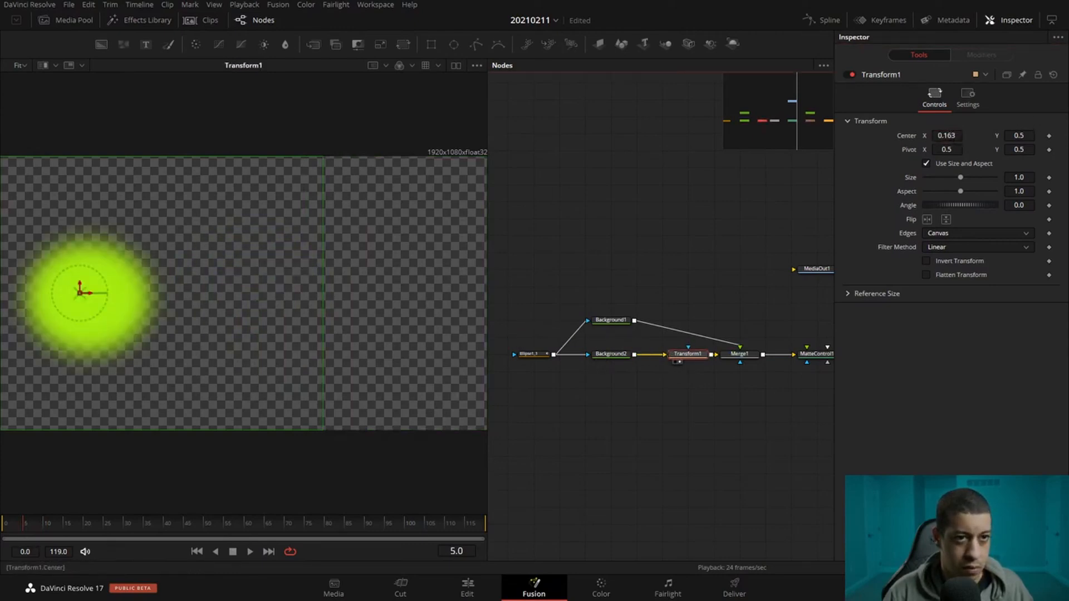
double_click(953, 136)
type(".2")
key("Tab")
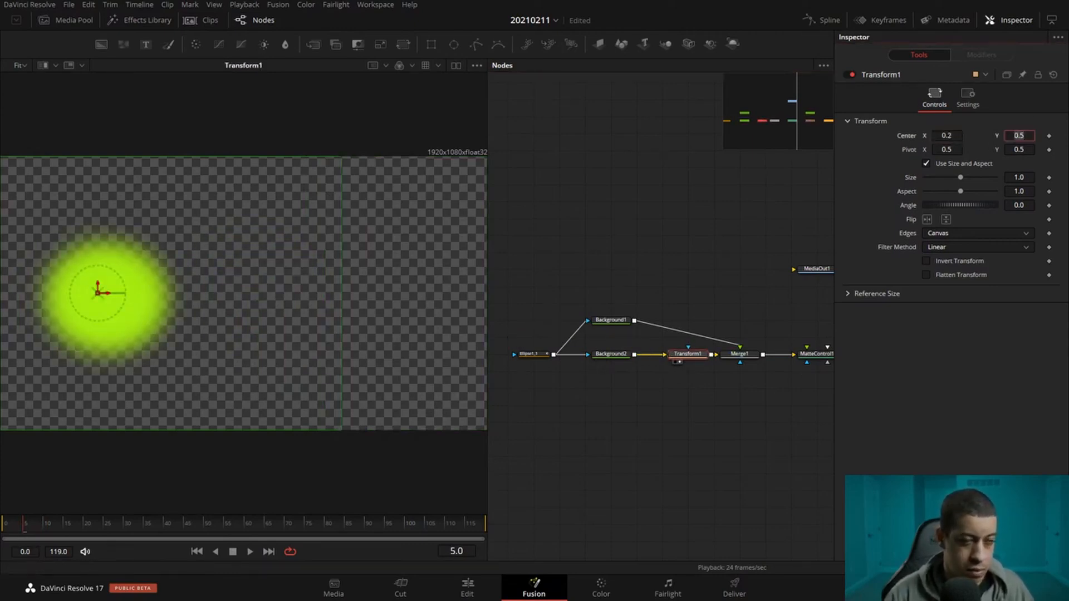
left_click(1049, 136)
At frame 30, keyframe Transform1's Center X at 0.45.
left_click_drag(83, 530, 126, 531)
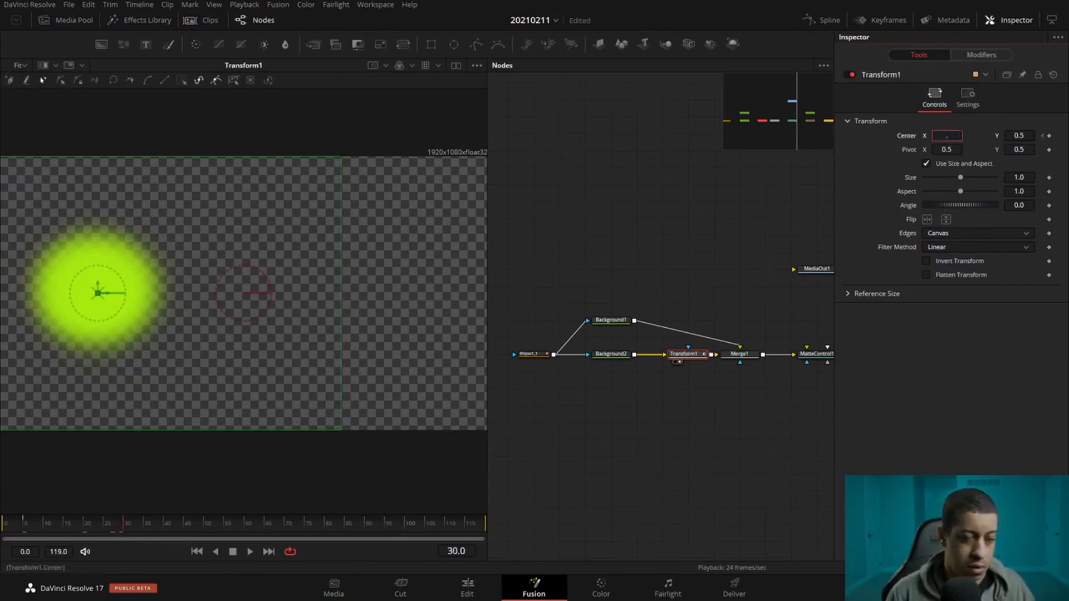
type(".45")
key("Return")
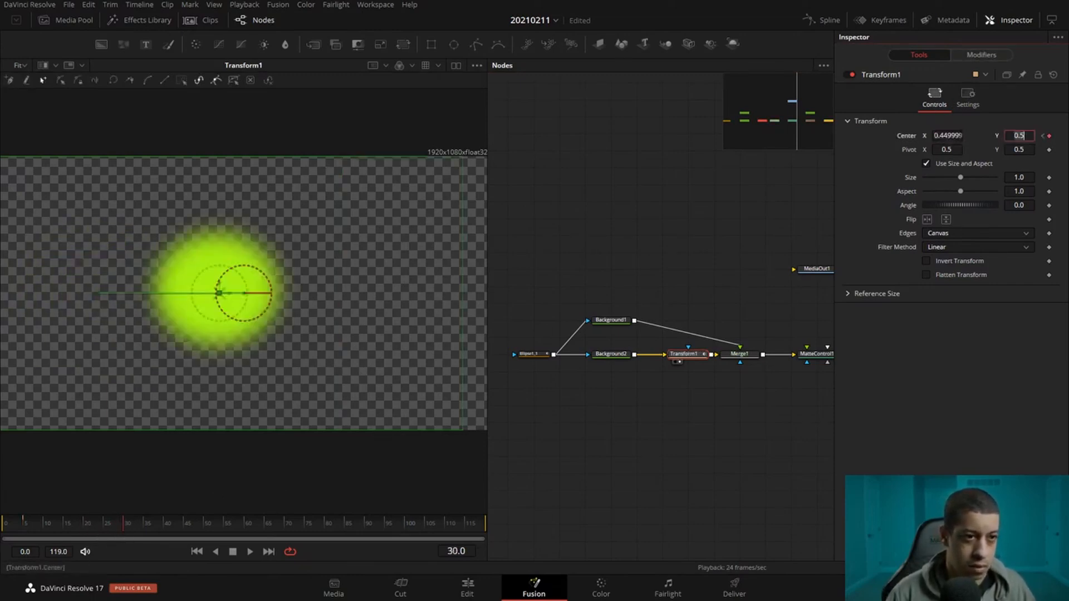
Keyframe Merge1's Center X at 0.55 on frame 30 and at 0.8 on frame 5.
left_click(740, 356)
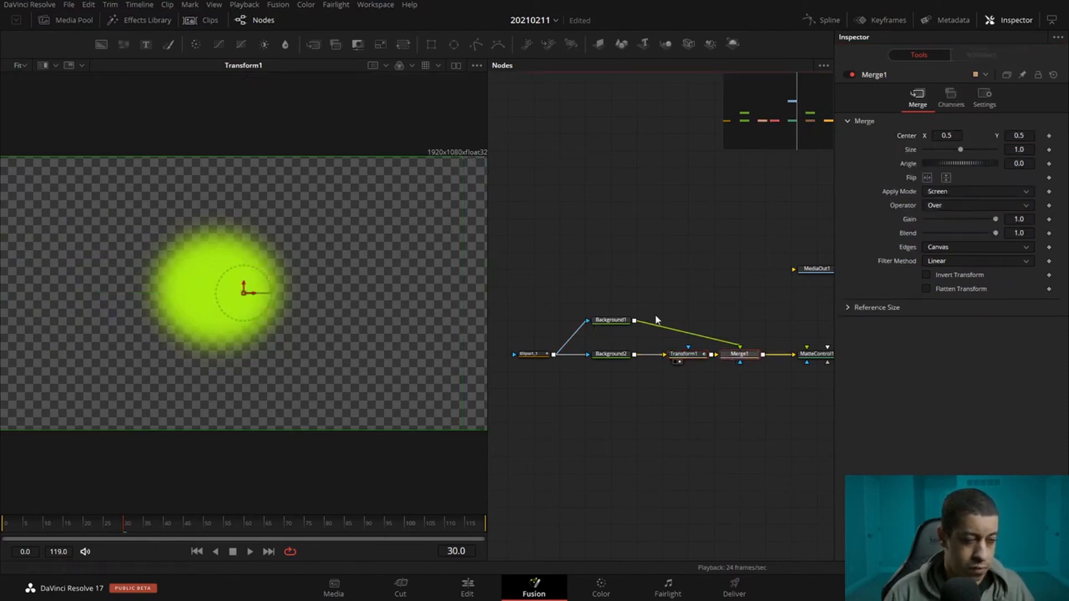
key("Tab")
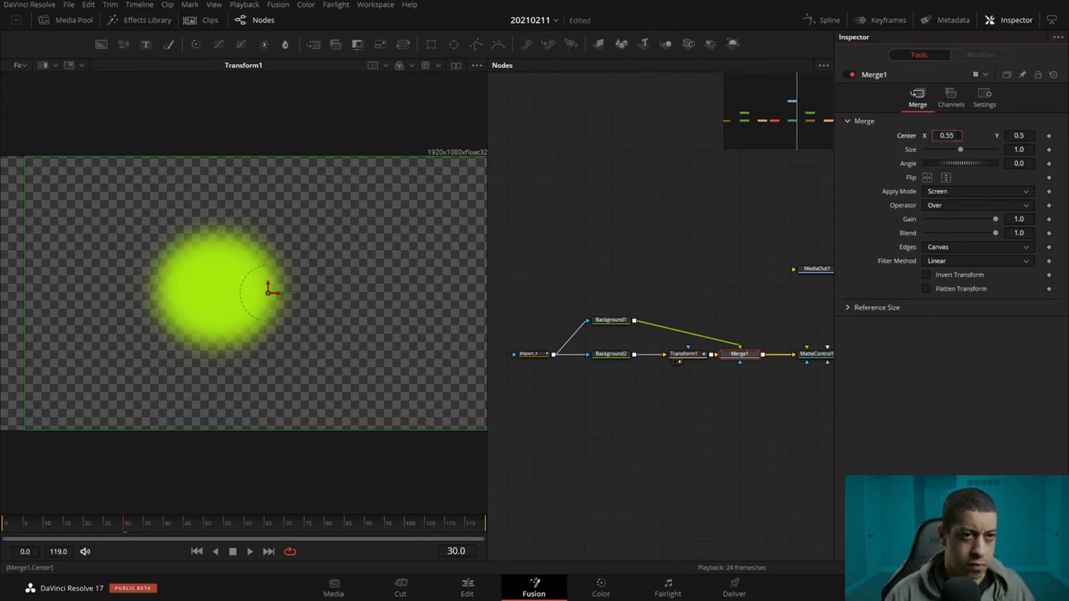
left_click(1049, 136)
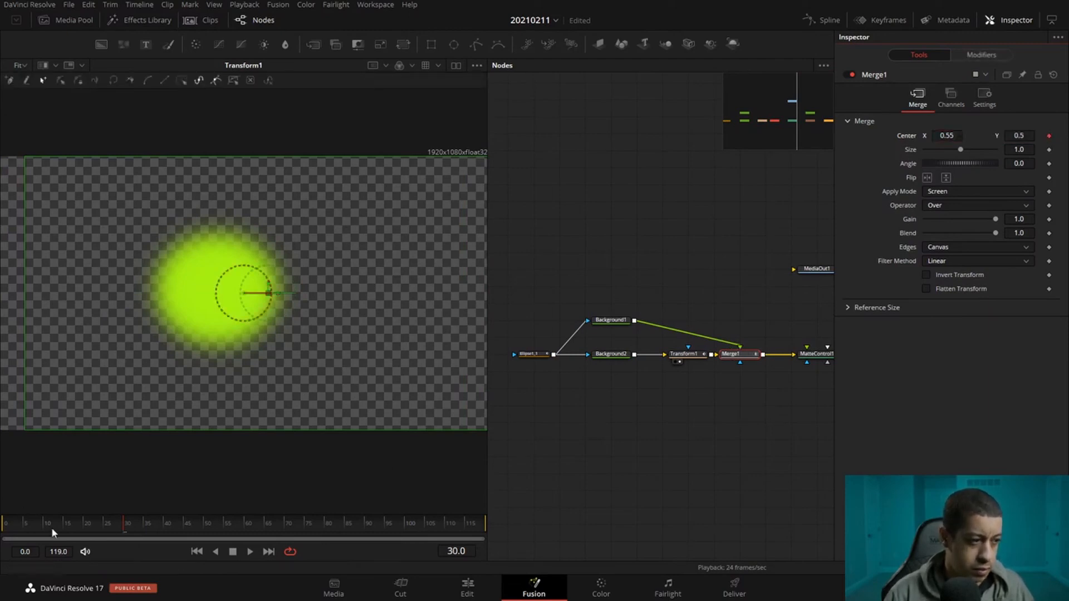
left_click_drag(46, 528, 25, 529)
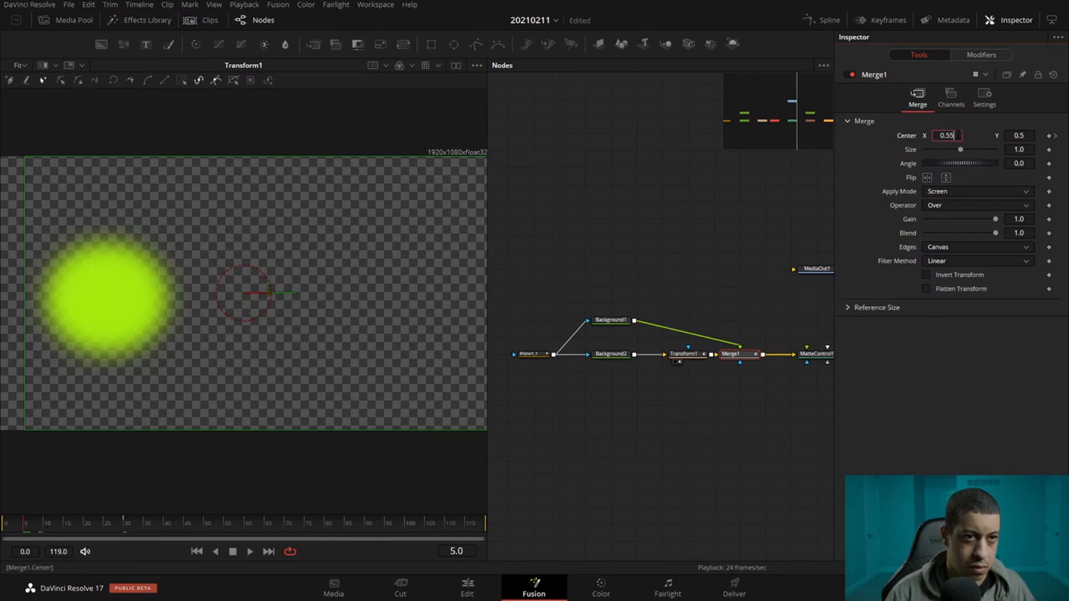
type("0.8")
key("Tab")
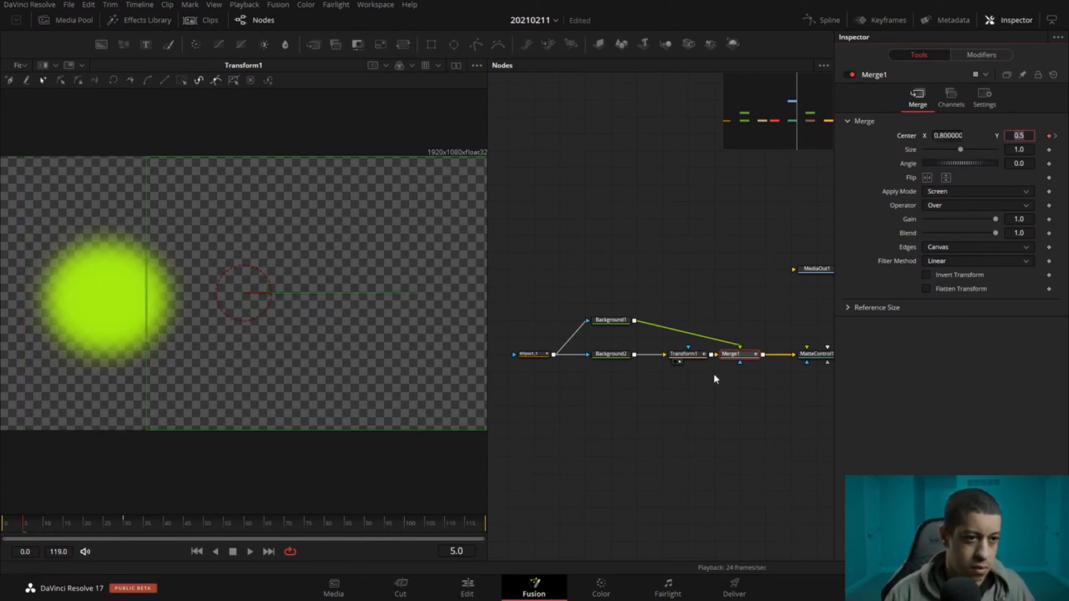
Show the displacement curves of Transform1 and Merge1 in the Spline editor, fitted to the view.
left_click_drag(773, 420, 702, 336)
left_click(828, 21)
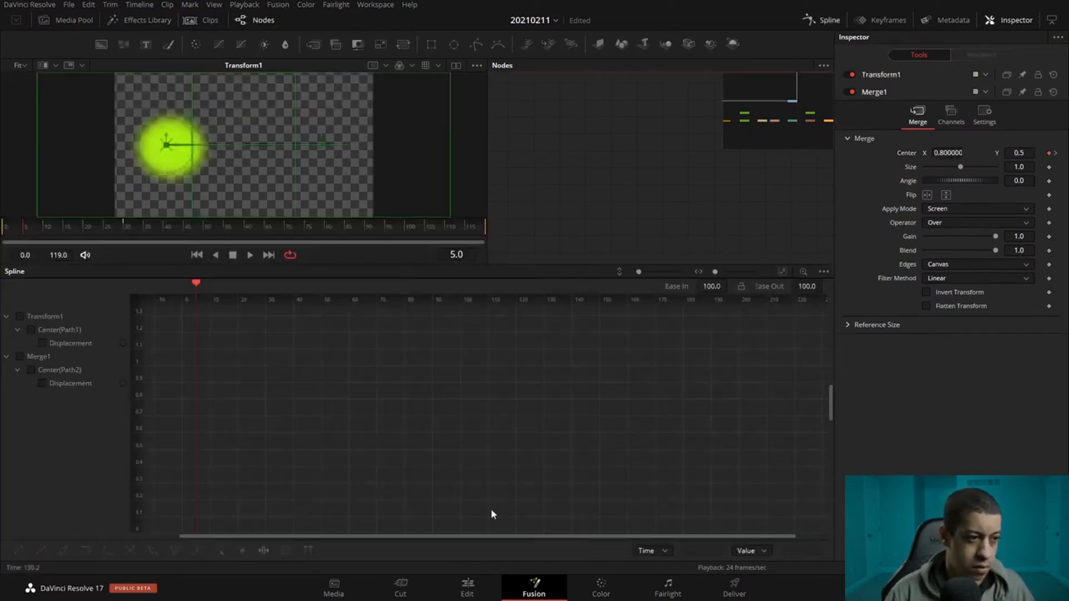
left_click(62, 345)
left_click(21, 357)
left_click(782, 272)
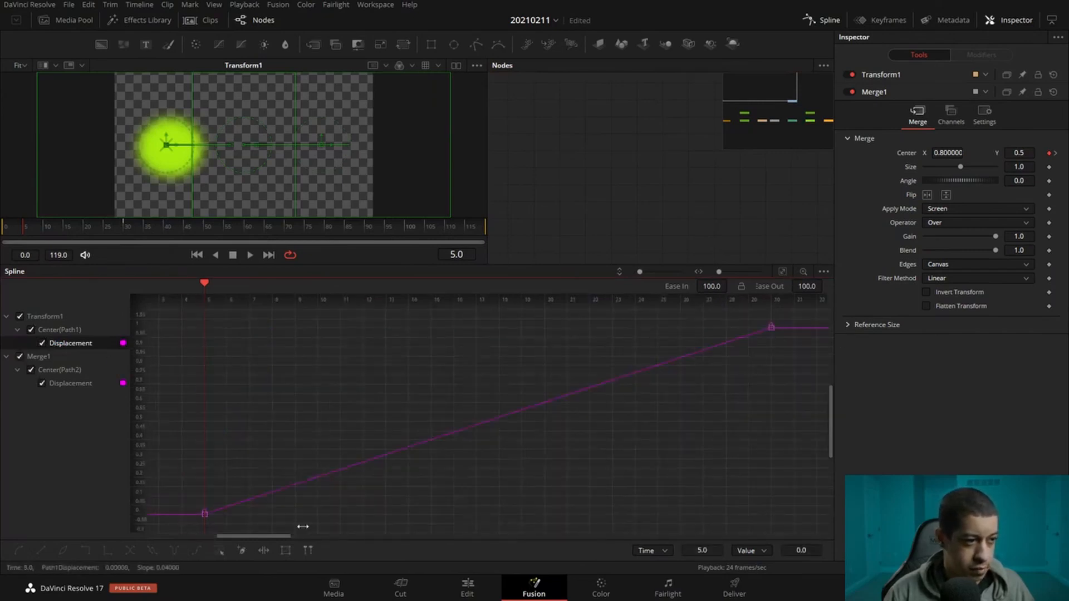
Smooth both displacement curves and set the Ease Out of their frame 5 keyframes to 100.
key("s")
left_click_drag(813, 364, 718, 320)
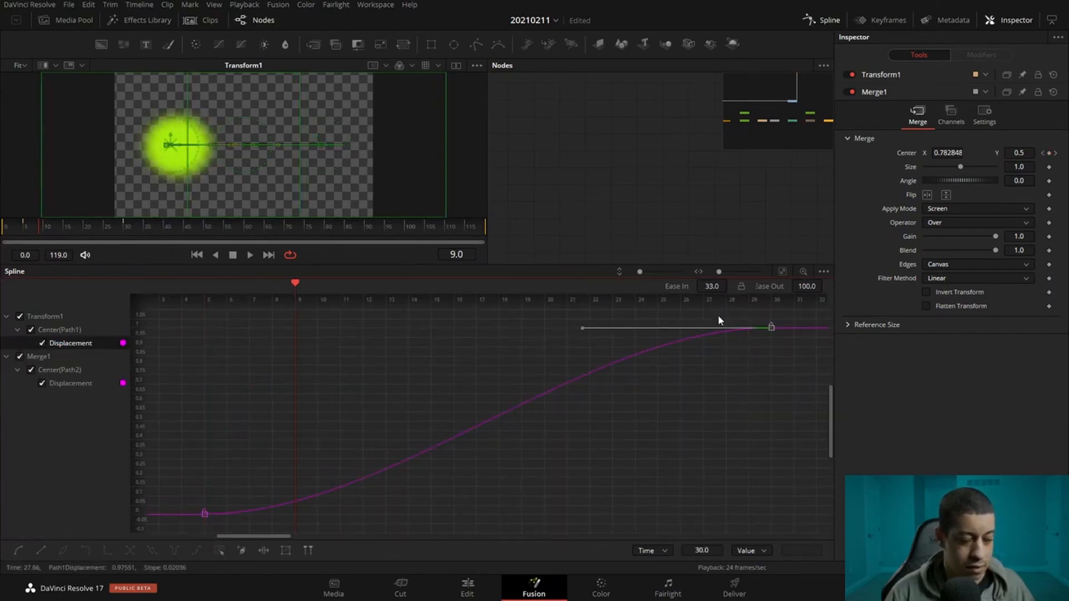
left_click_drag(177, 470, 222, 517)
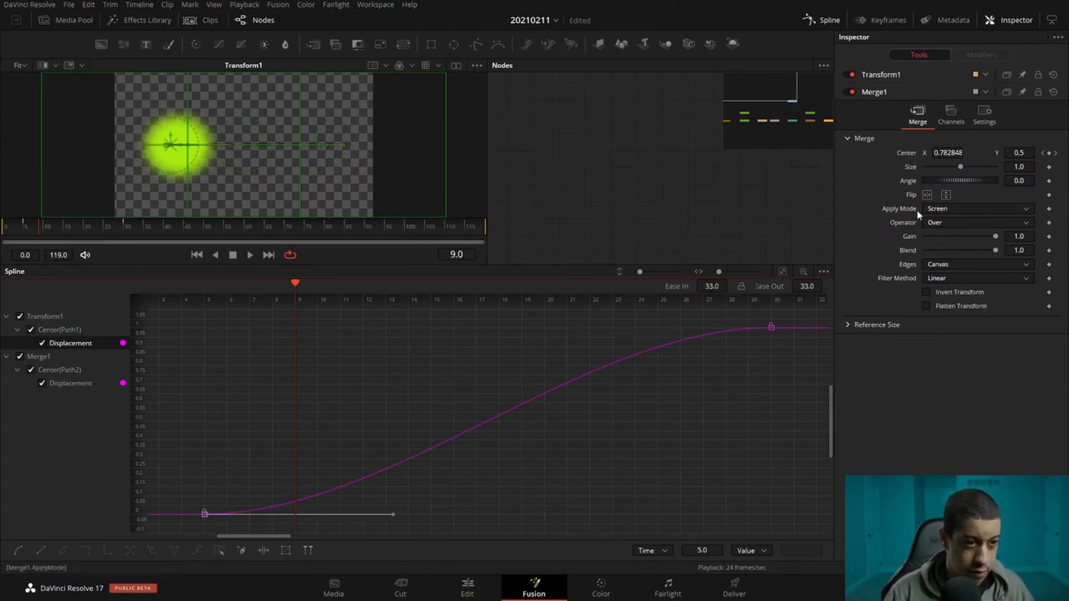
left_click_drag(805, 286, 844, 286)
left_click(440, 370)
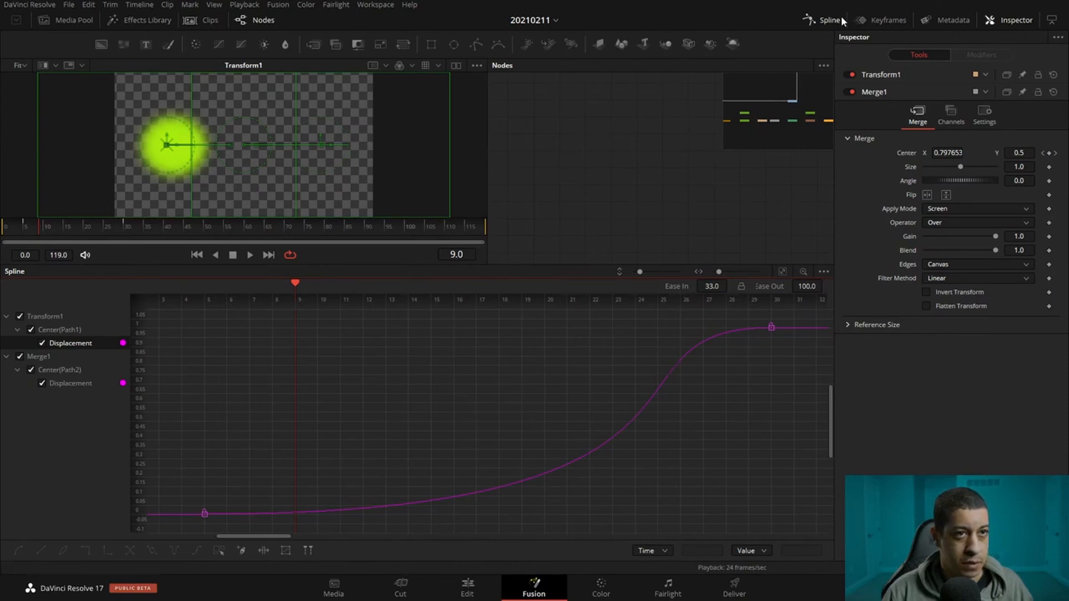
Close the Spline editor, view Merge1 and play from the start to examine both circles' motion.
left_click(822, 20)
left_click_drag(696, 340, 412, 270)
left_click(651, 239)
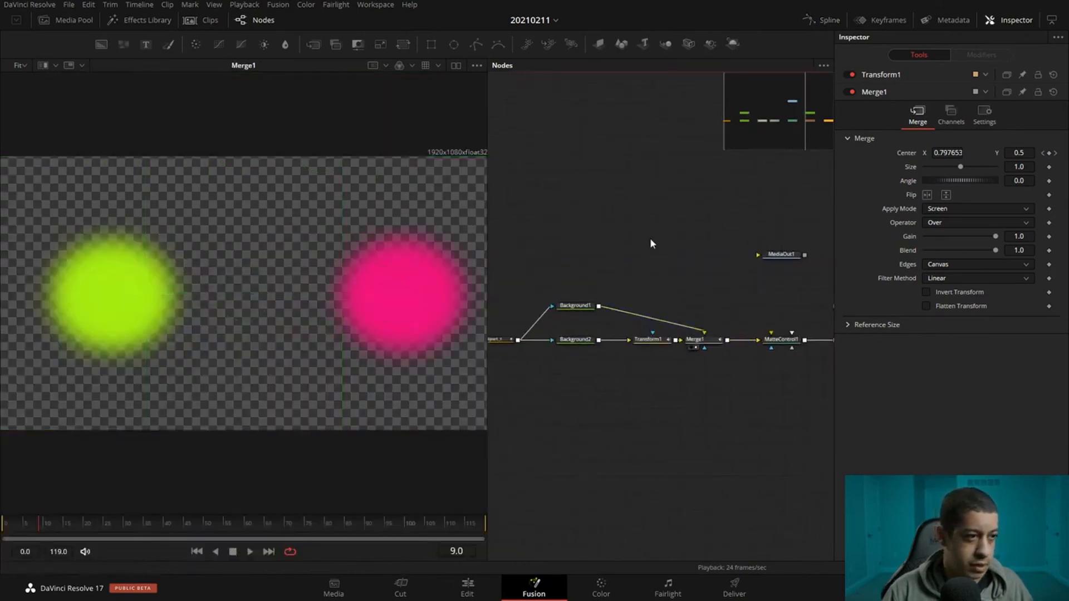
left_click(7, 524)
key("space")
Duplicate Ellipse1_1 and connect the copy to Background1's mask input in place of the original.
left_click_drag(575, 438, 660, 443)
left_click(582, 344)
key("ctrl+v")
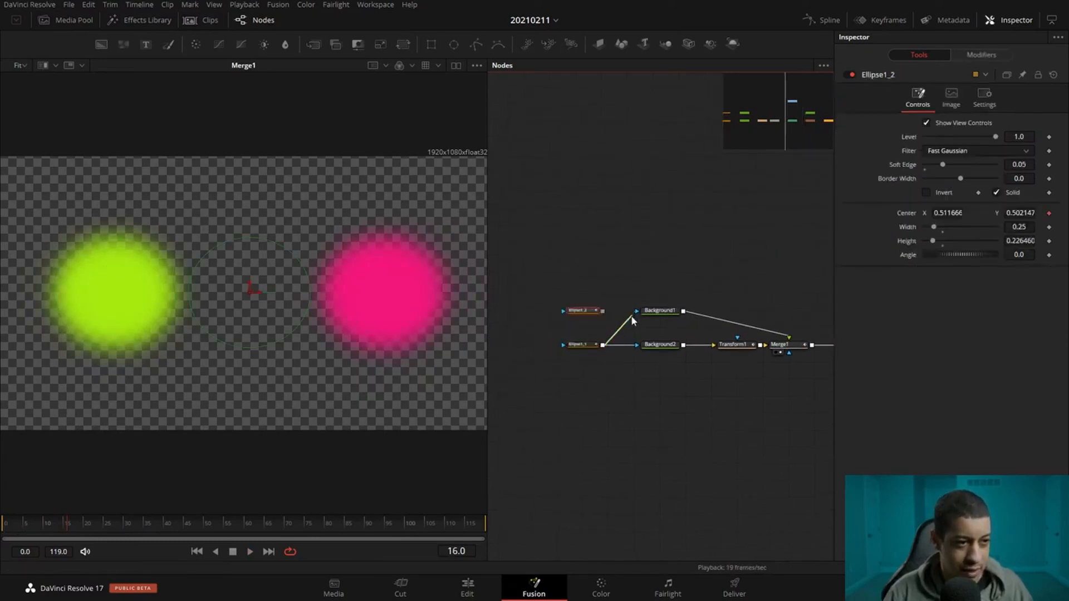
left_click(630, 317)
left_click_drag(602, 312, 652, 312)
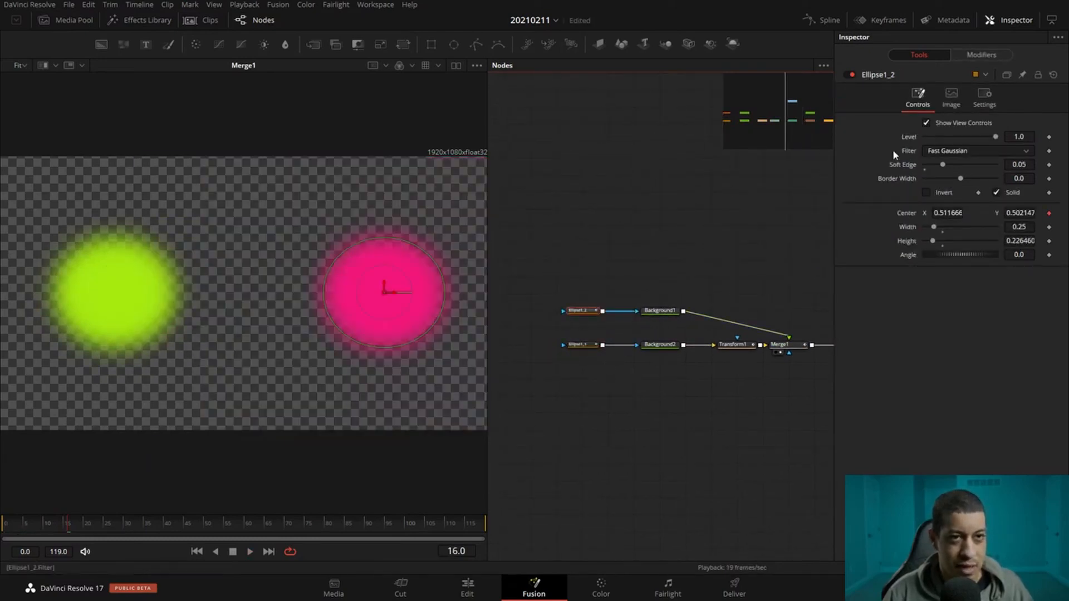
Change the random seed of Ellipse1_2's Shake modifier and play the Merge1 result.
left_click(997, 56)
left_click_drag(926, 122, 963, 131)
left_click(553, 507)
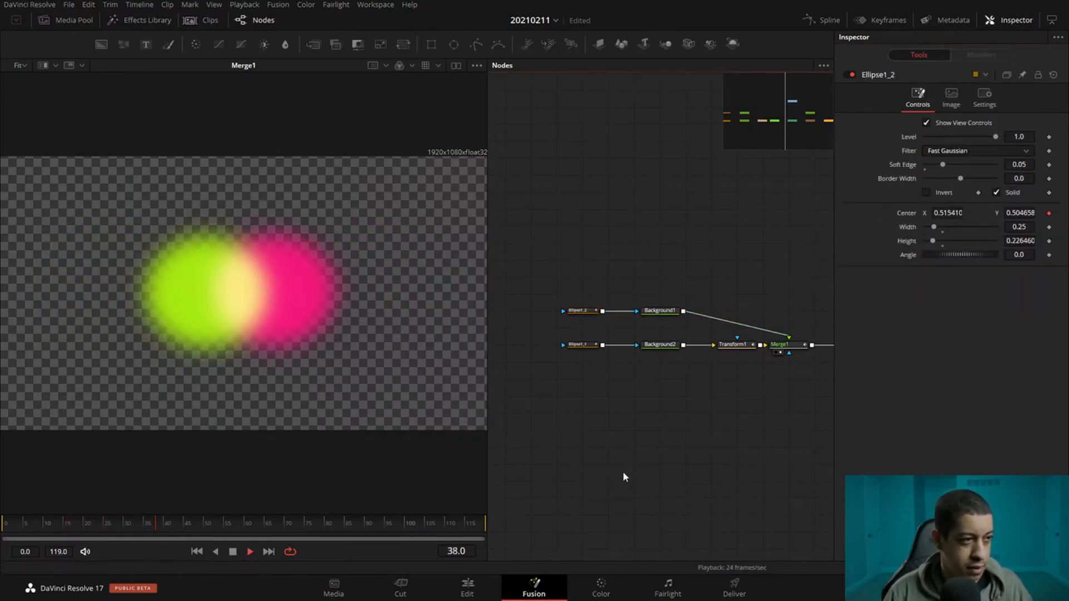
left_click_drag(675, 446, 630, 445)
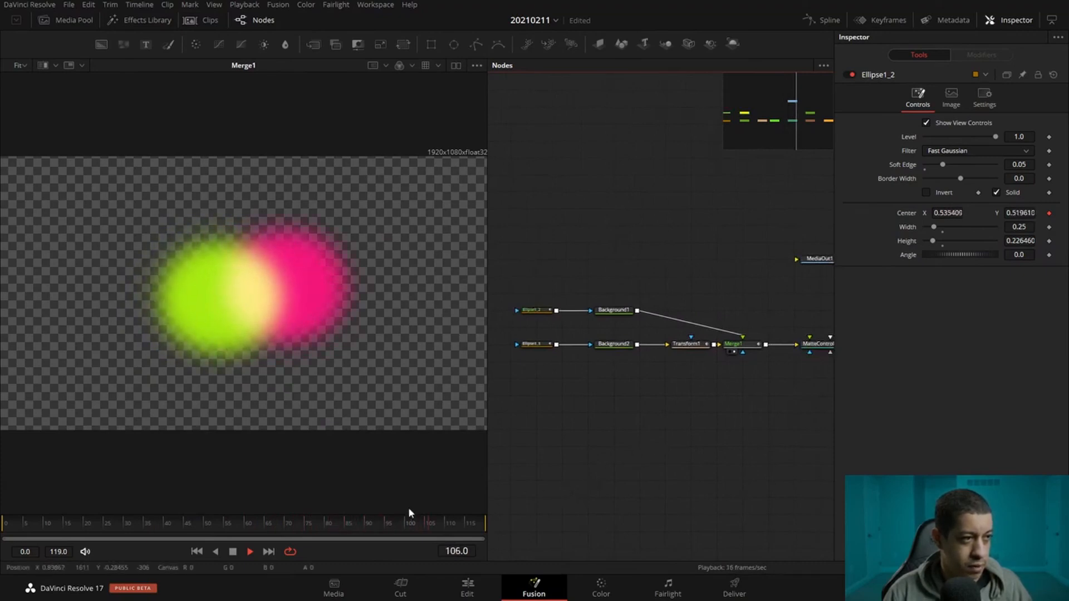
View Blur1 and Displace1 in turn during playback to examine how the circles blend.
left_click_drag(810, 436, 546, 441)
left_click_drag(718, 349, 276, 332)
left_click_drag(597, 430, 744, 424)
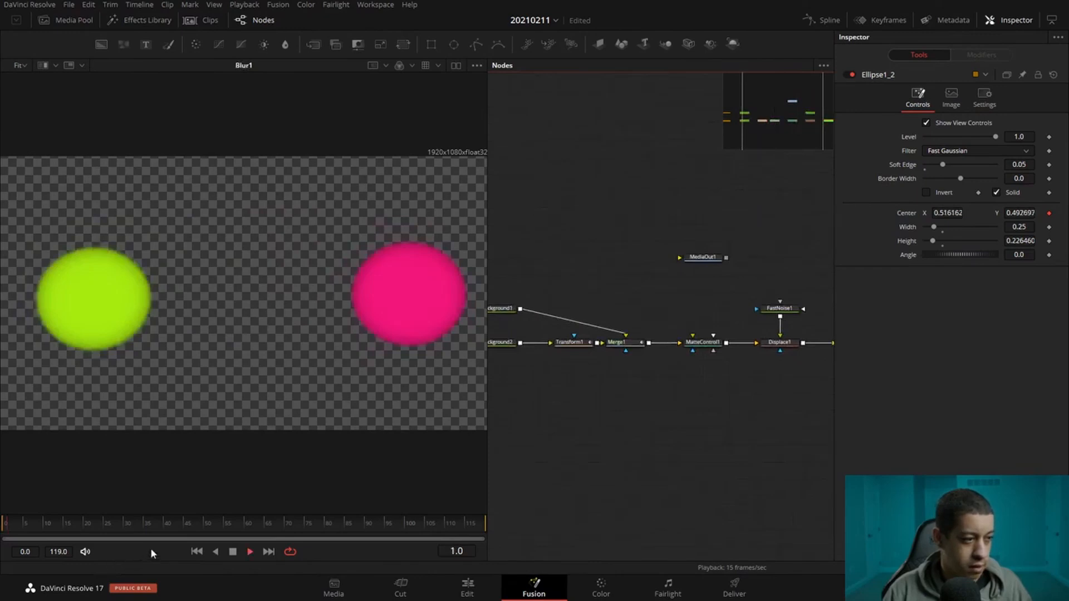
left_click_drag(699, 429, 649, 434)
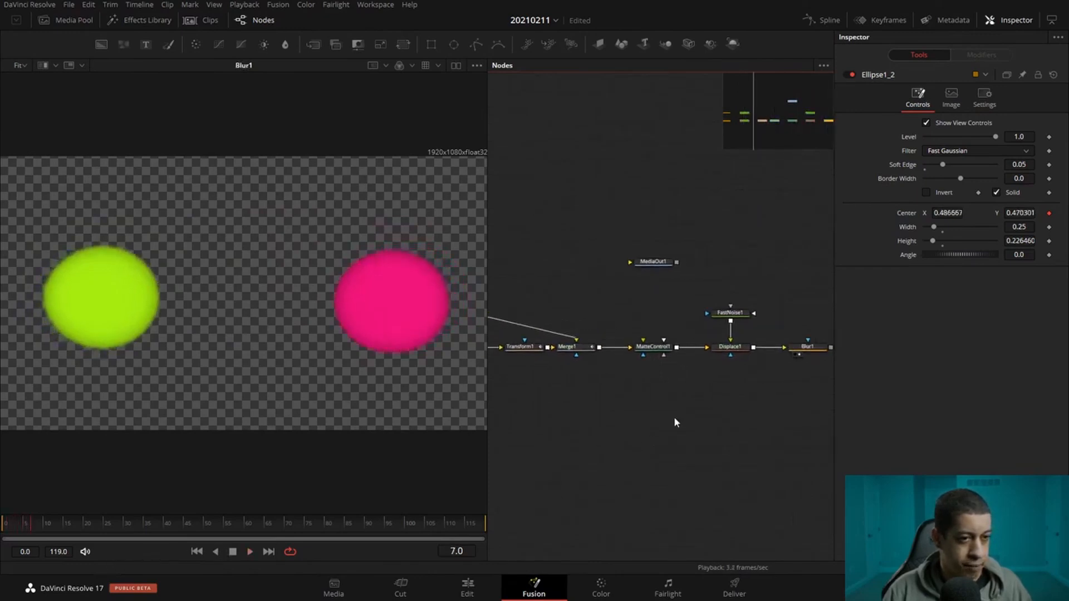
left_click(722, 355)
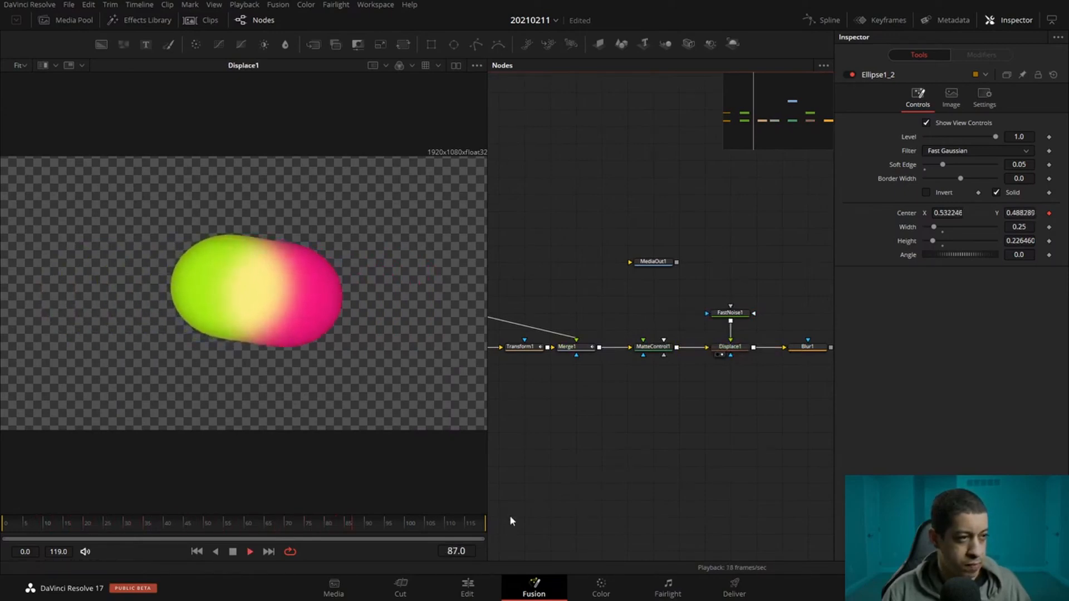
left_click_drag(492, 449, 491, 496)
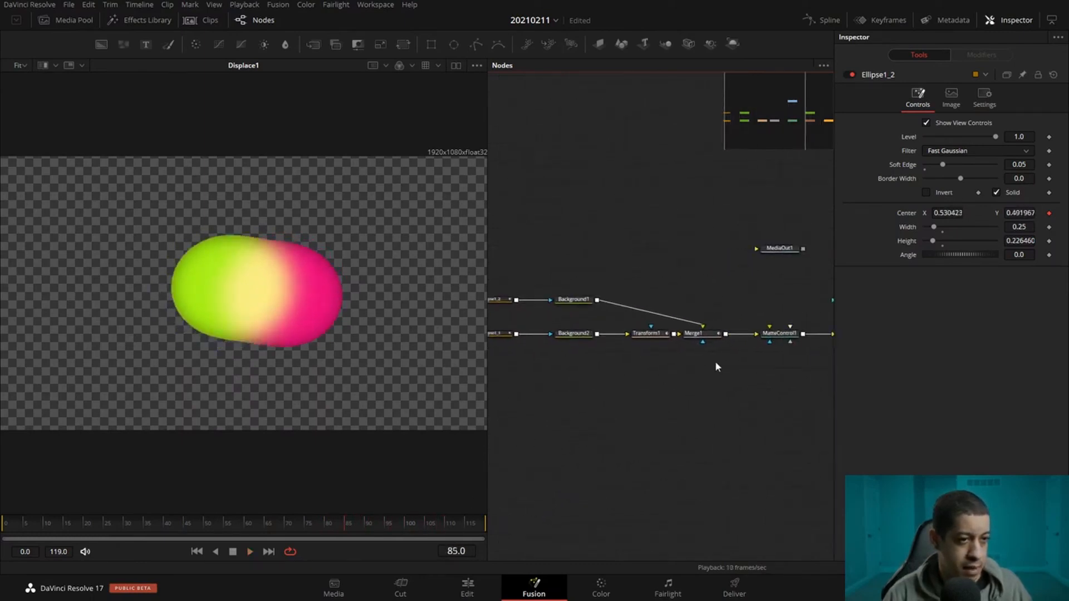
At frame 35, keyframe Transform1's Center X at 0.4 and Merge1's Center X at 0.6.
left_click_drag(718, 376, 619, 329)
left_click(131, 526)
left_click_drag(129, 528, 147, 531)
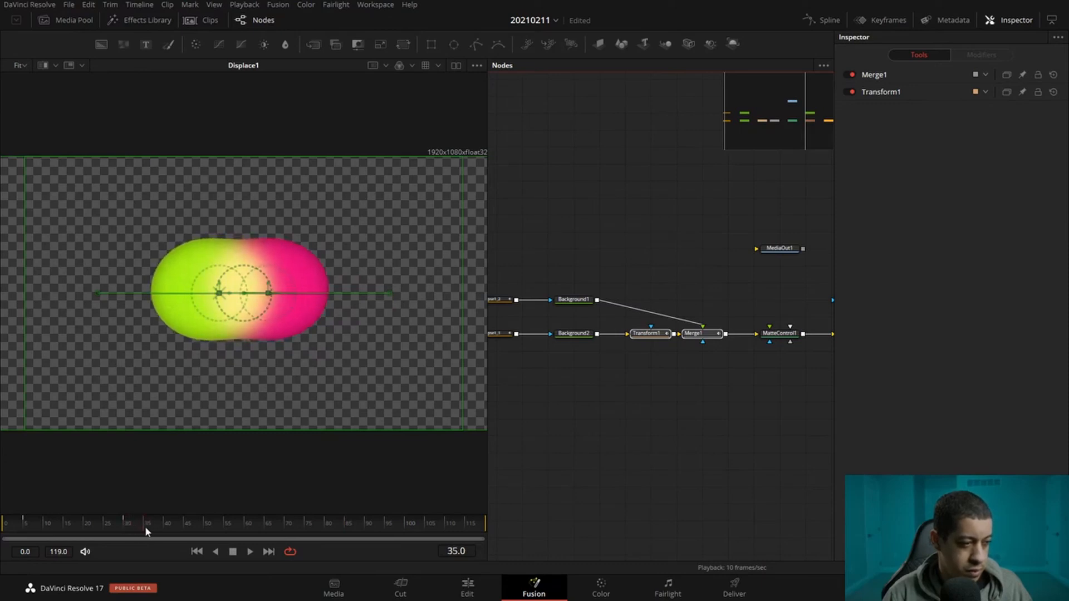
left_click(822, 21)
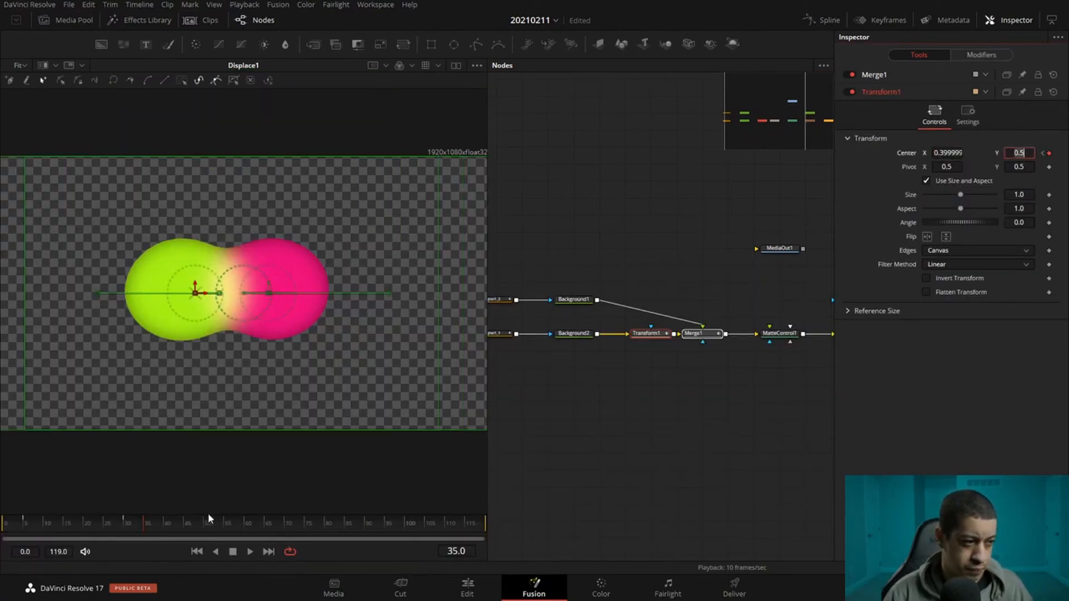
left_click(874, 74)
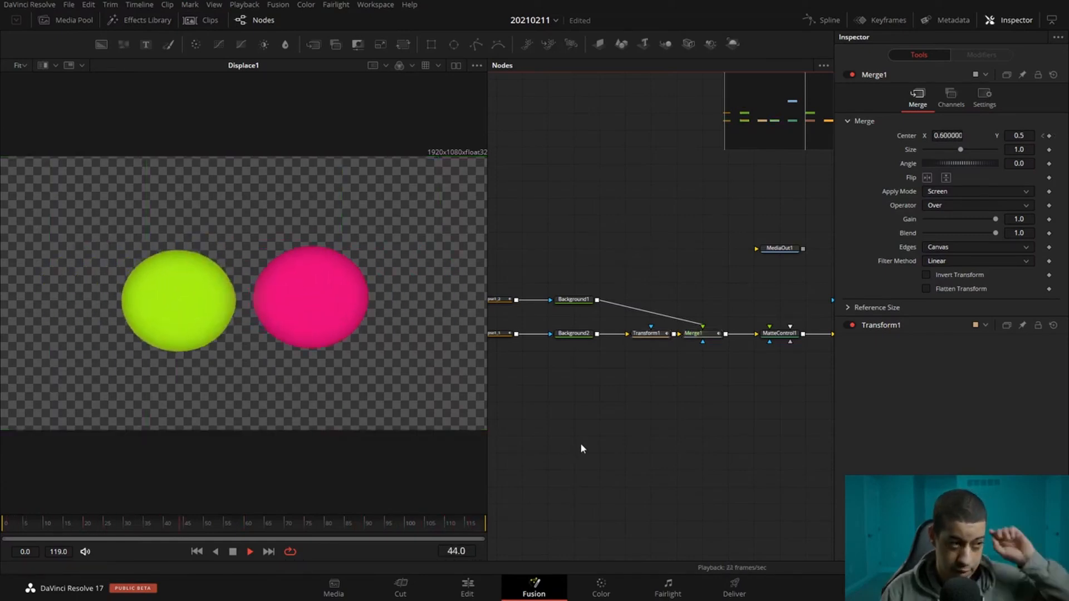
Stop playback, show the motion curves and set Merge1's Center X keyframe at frame 35 to 0.57.
key("space")
left_click_drag(719, 392, 642, 311)
left_click(823, 20)
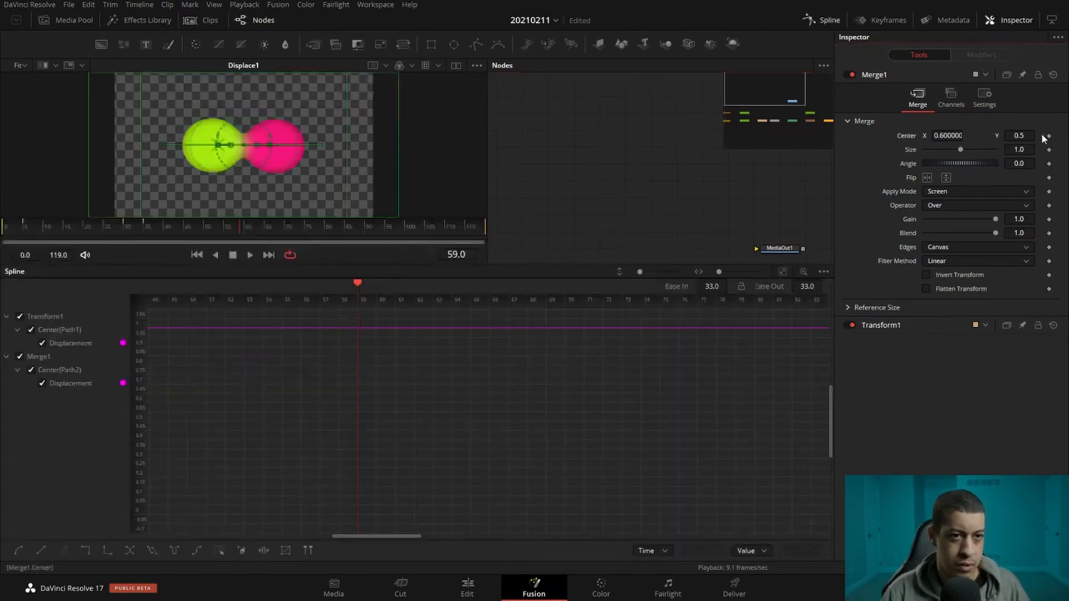
left_click(1043, 136)
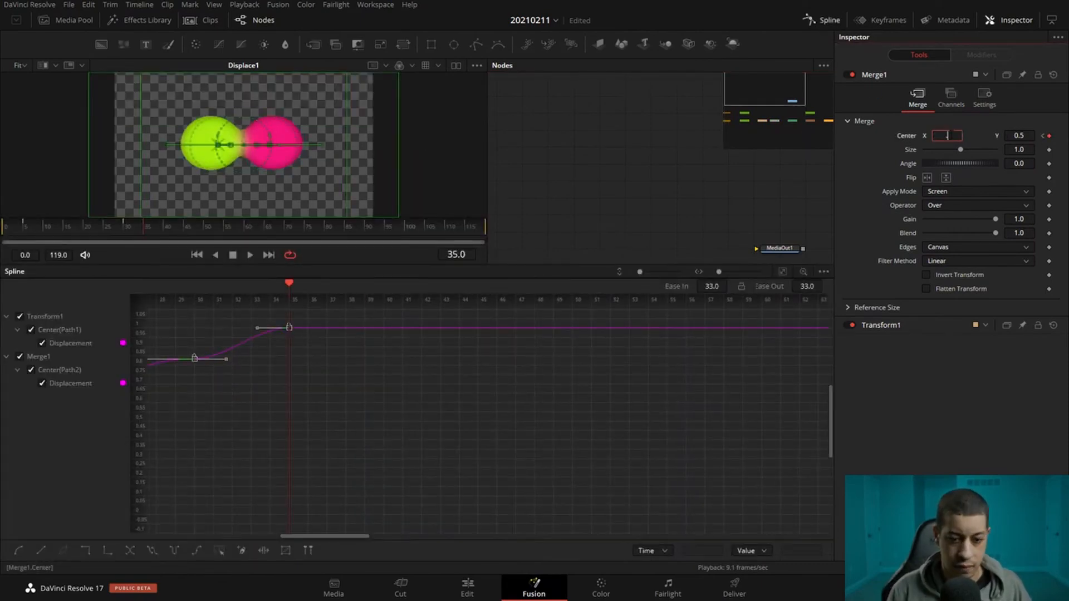
type(".57")
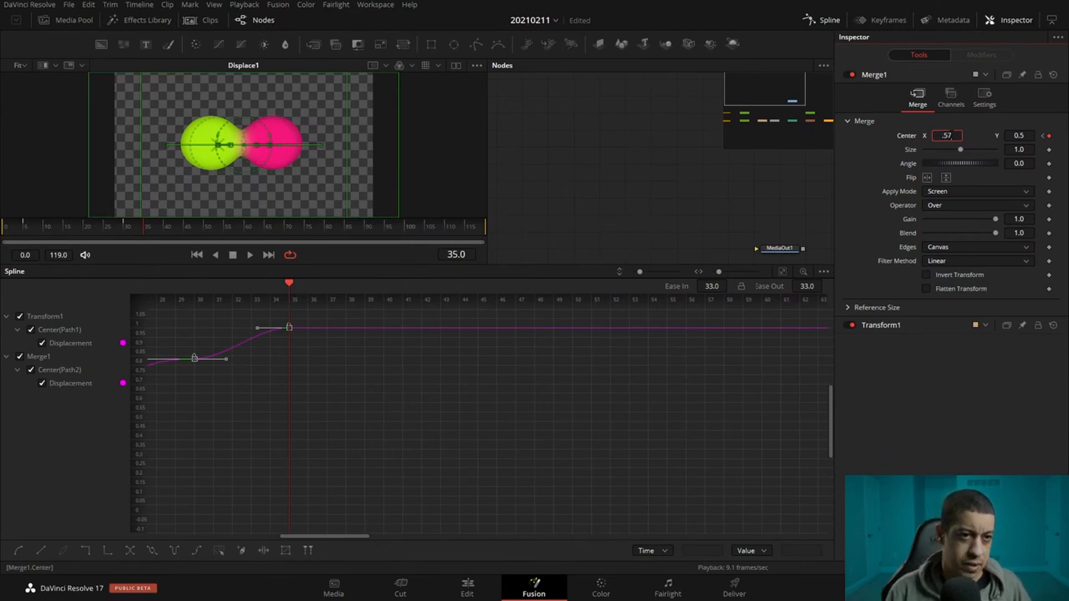
key("Tab")
Set Transform1's Center X to 0.42 at frame 35, then close the motion curves and play the animation.
left_click(931, 321)
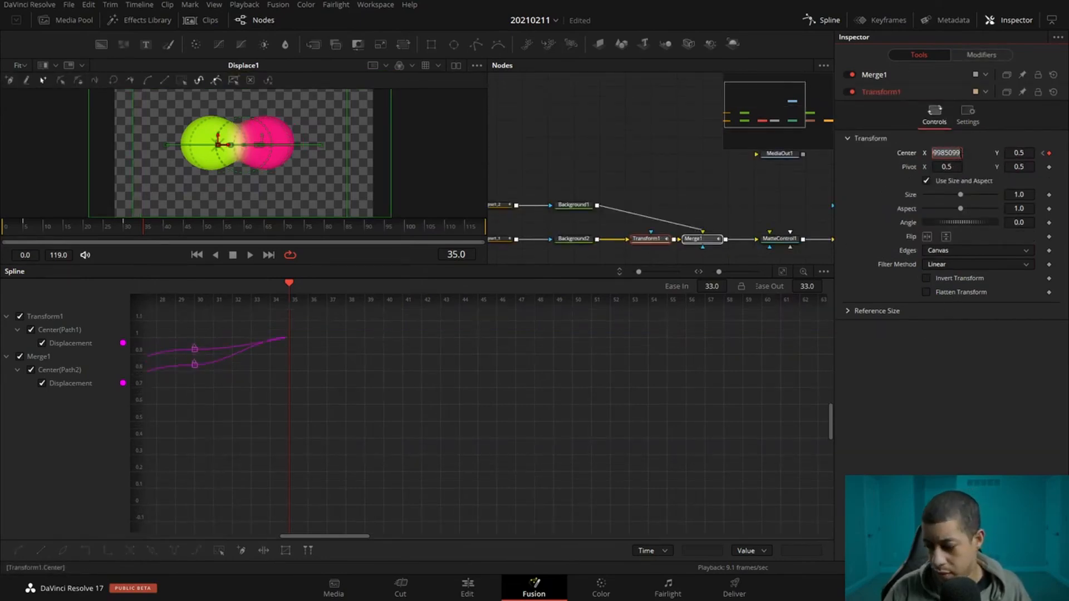
left_click(961, 158)
type(".42")
key("Tab")
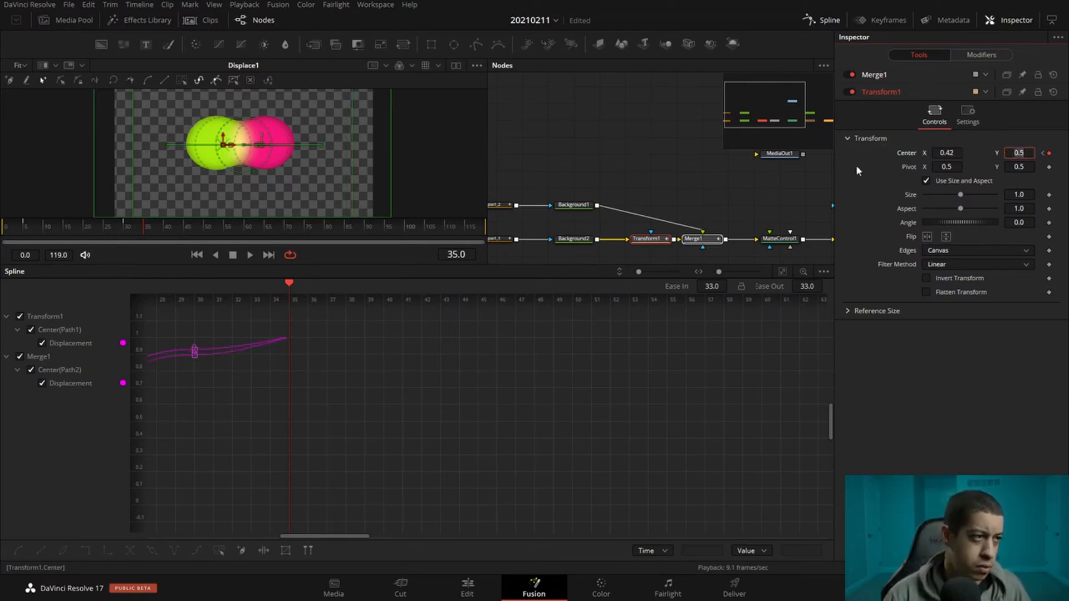
left_click(782, 271)
key("space")
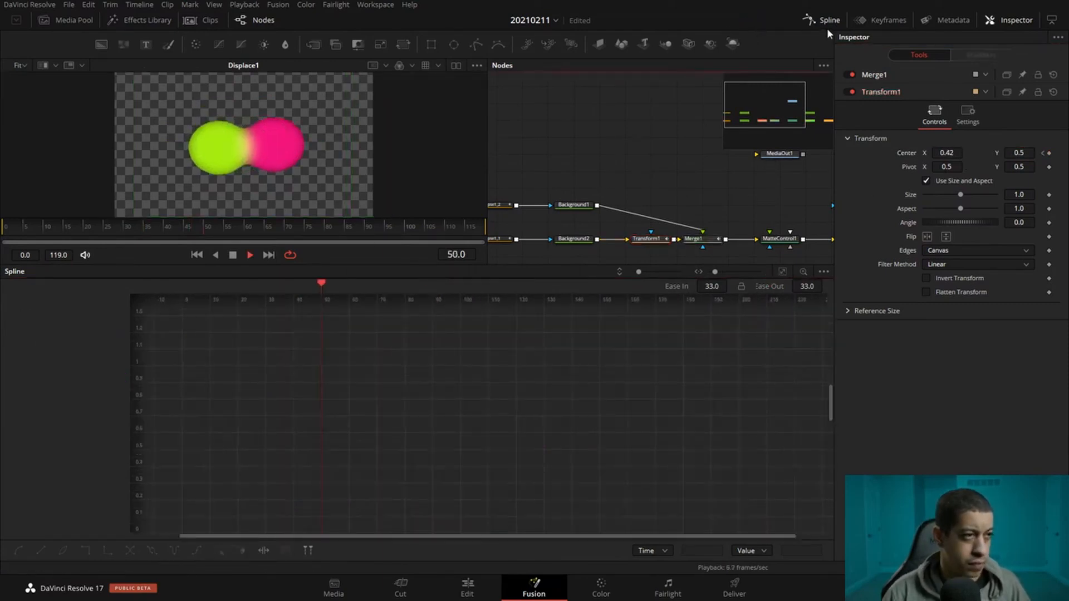
left_click(823, 21)
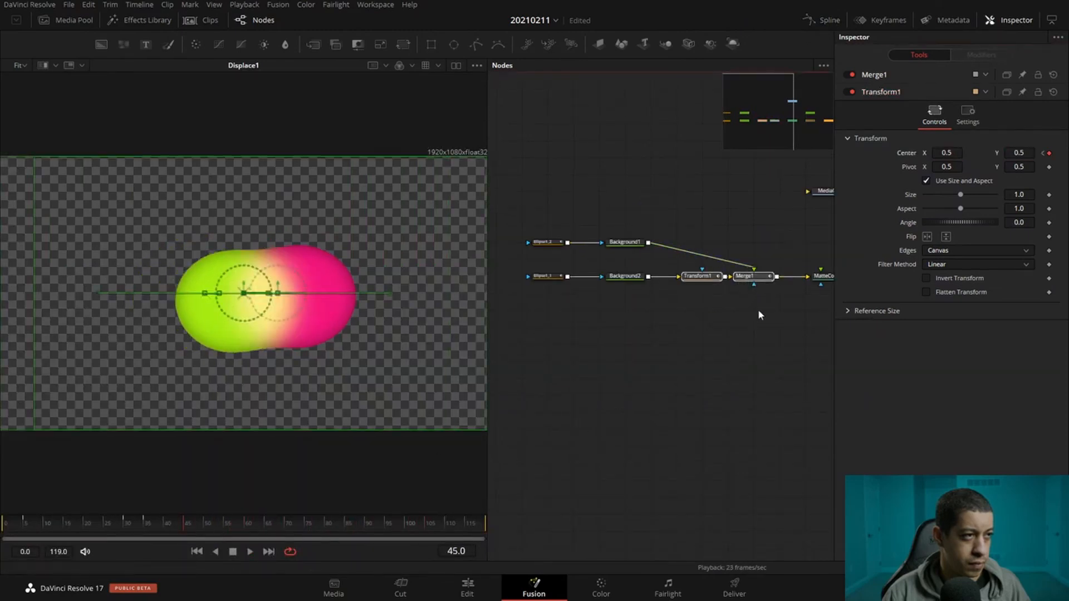
Examine the Merge1 and Transform1 displacement curves in the Spline editor, then replay the animation.
left_click(753, 276)
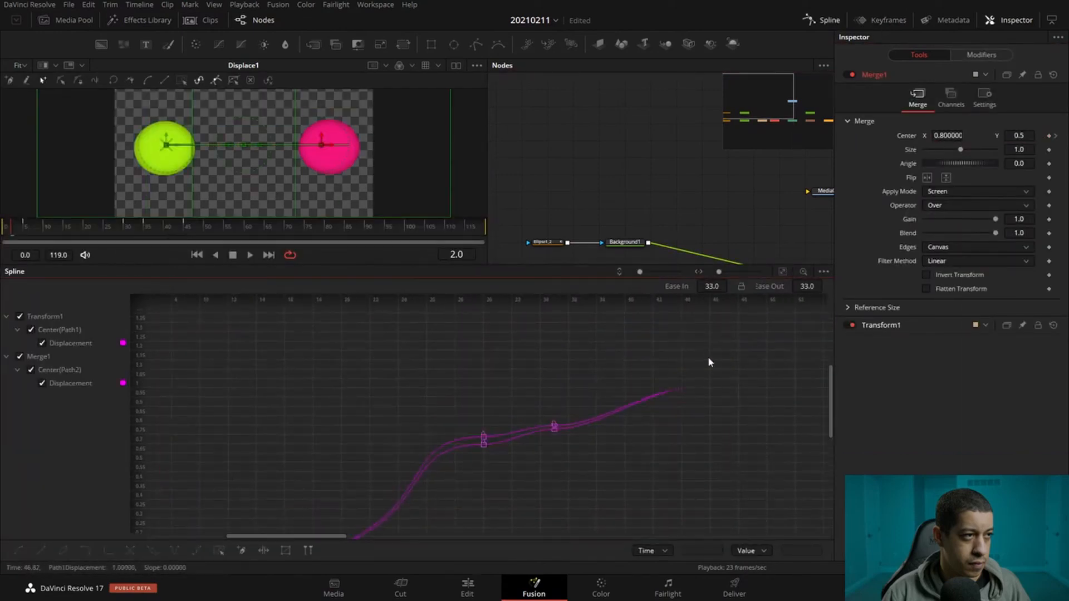
left_click(782, 275)
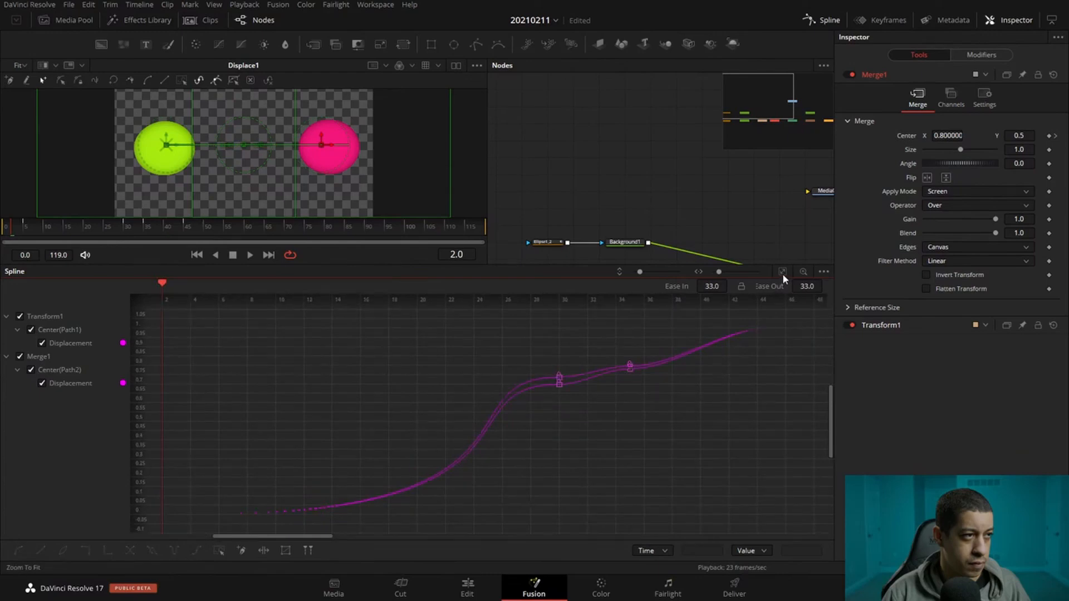
left_click_drag(831, 412, 831, 389)
left_click(821, 20)
key("space")
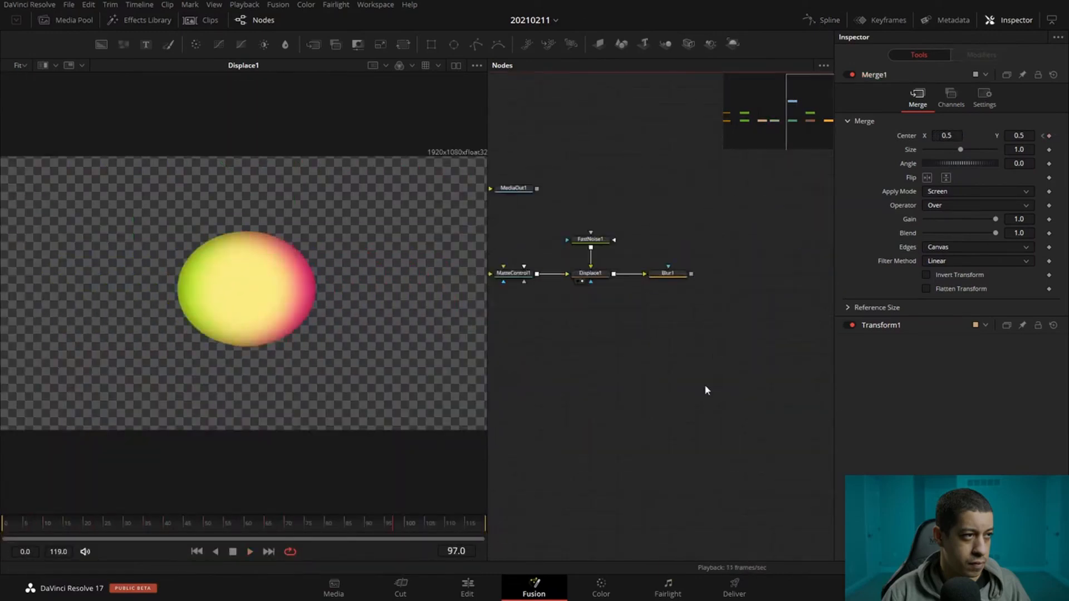
Add a Background node, merge Blur1's output over it and view the merged result.
left_click_drag(101, 45, 657, 344)
left_click_drag(691, 274, 637, 397)
key("1")
scroll(703, 429, "down", 1)
left_click(762, 411)
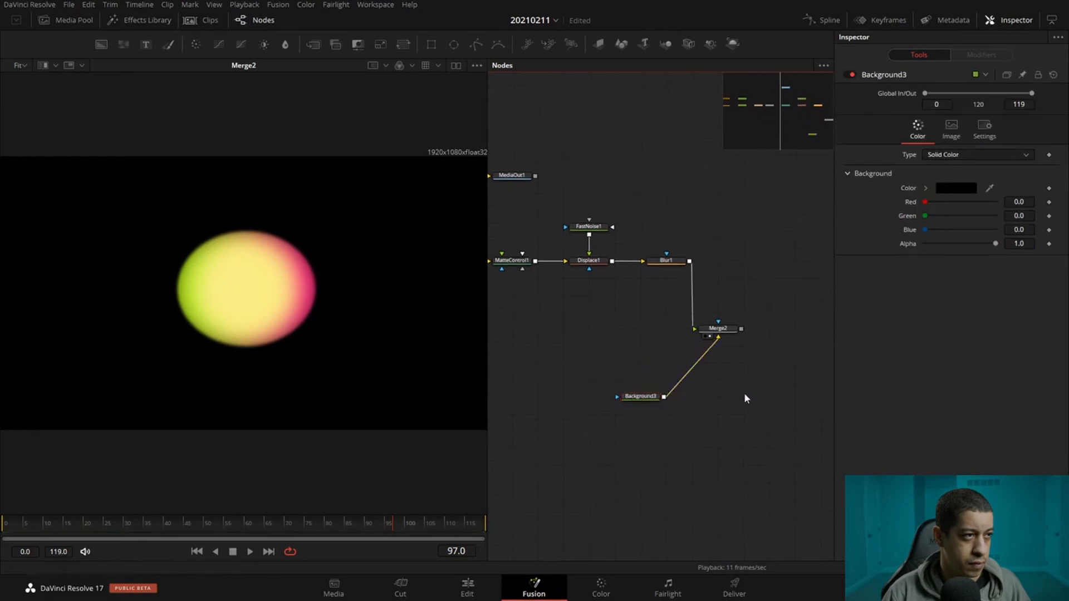
Find the Film Damage tool by searching for "film" and add it to the node graph.
key("shift+space")
type("tran")
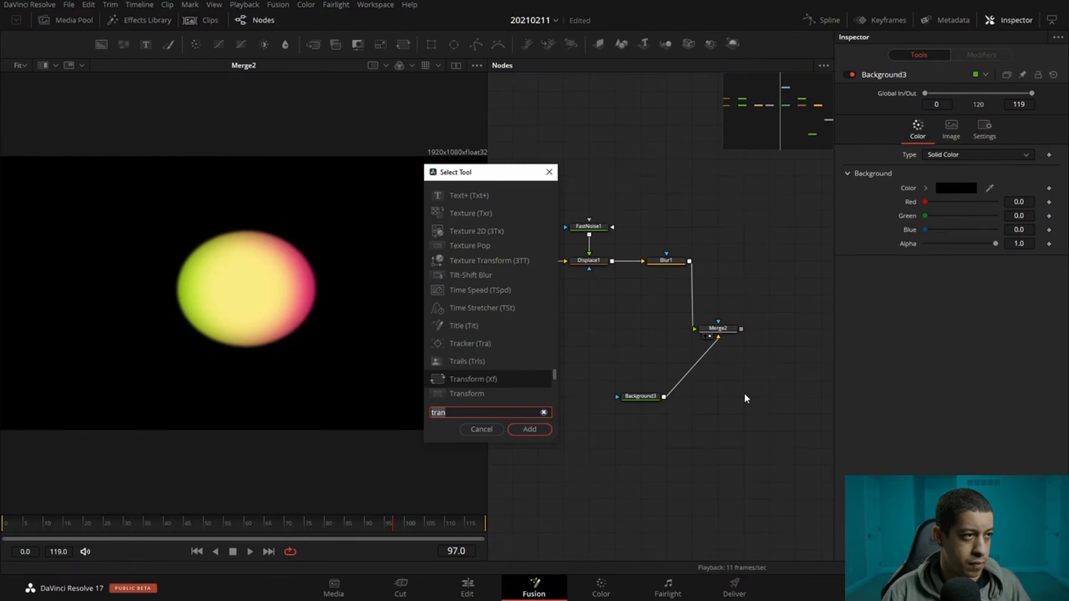
key("BackSpace")
key("BackSpace")
key("BackSpace")
key("BackSpace")
type("fim")
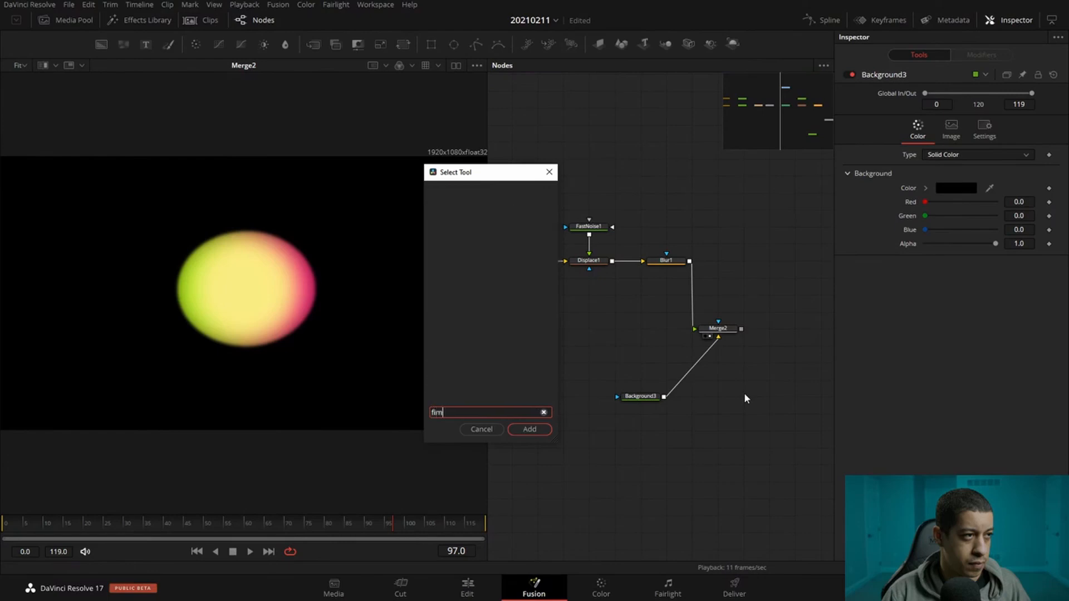
type("da")
key("BackSpace")
key("BackSpace")
key("BackSpace")
key("BackSpace")
type("ilm")
key("Down")
key("Down")
key("Up")
key("Up")
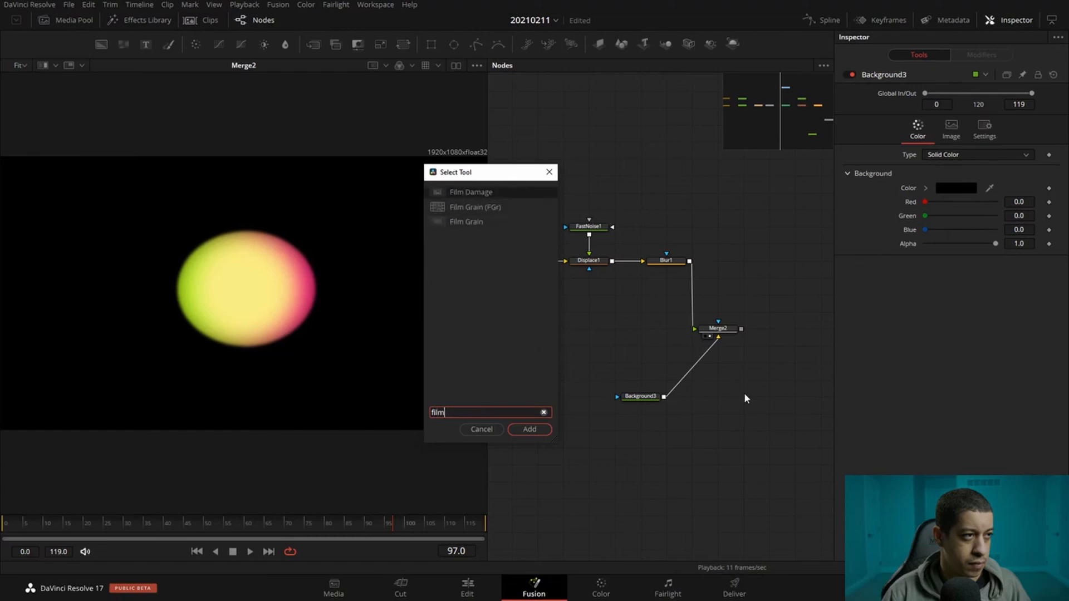
key("Return")
Connect Merge2's output to FilmDamage1, tidy its placement and view the film damage result.
left_click_drag(767, 413, 742, 396)
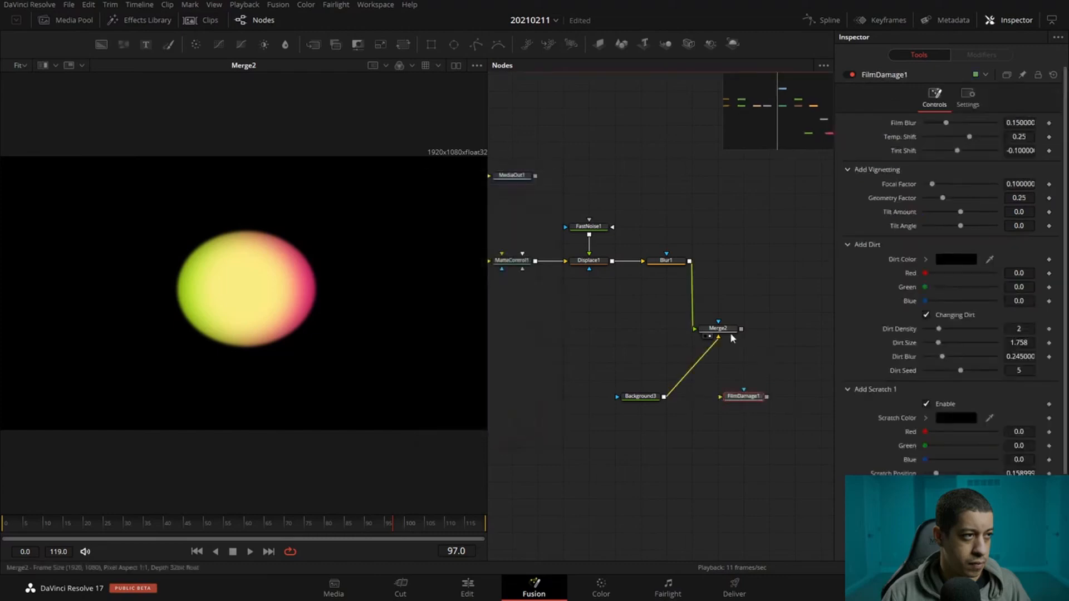
left_click_drag(741, 329, 458, 383)
left_click_drag(737, 400, 762, 400)
Color Background3 dark olive, with about 0.278 red, 0.282 green and 0.208 blue.
left_click(631, 398)
left_click(955, 190)
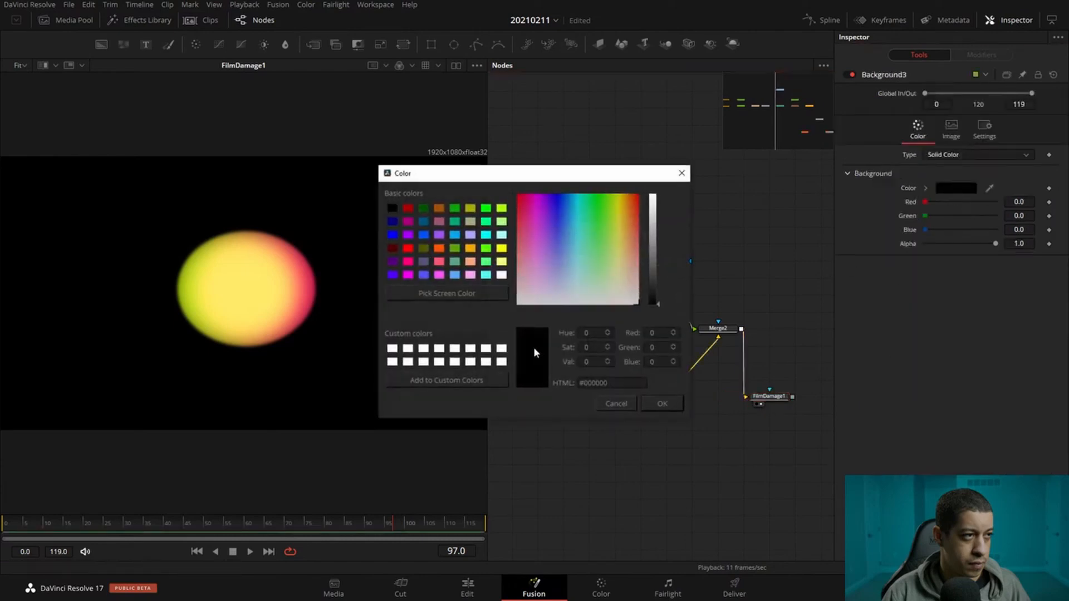
left_click_drag(625, 209, 615, 269)
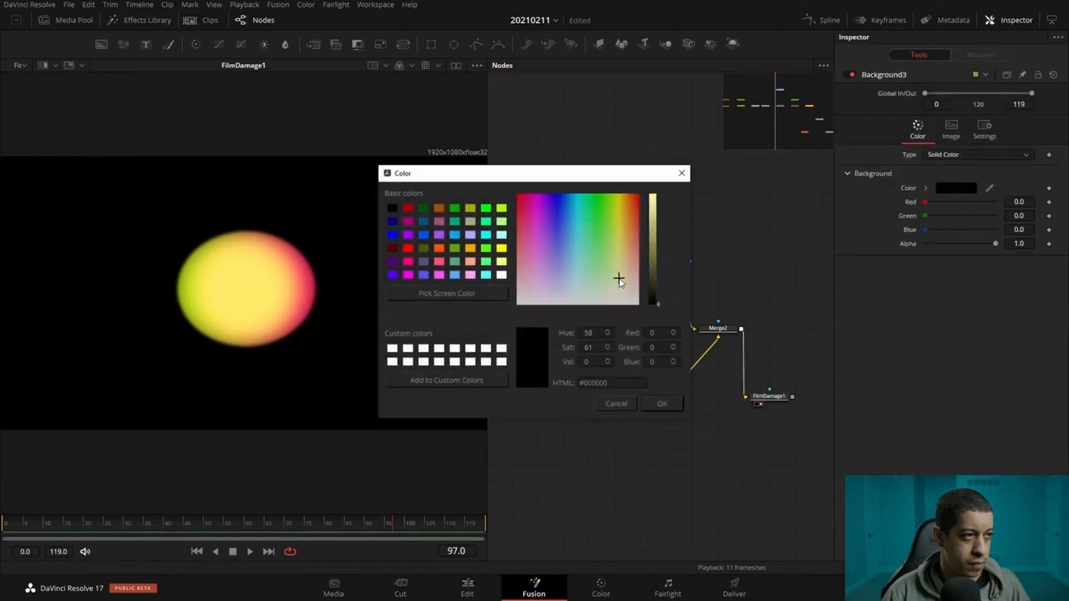
left_click_drag(648, 288, 655, 273)
left_click(661, 403)
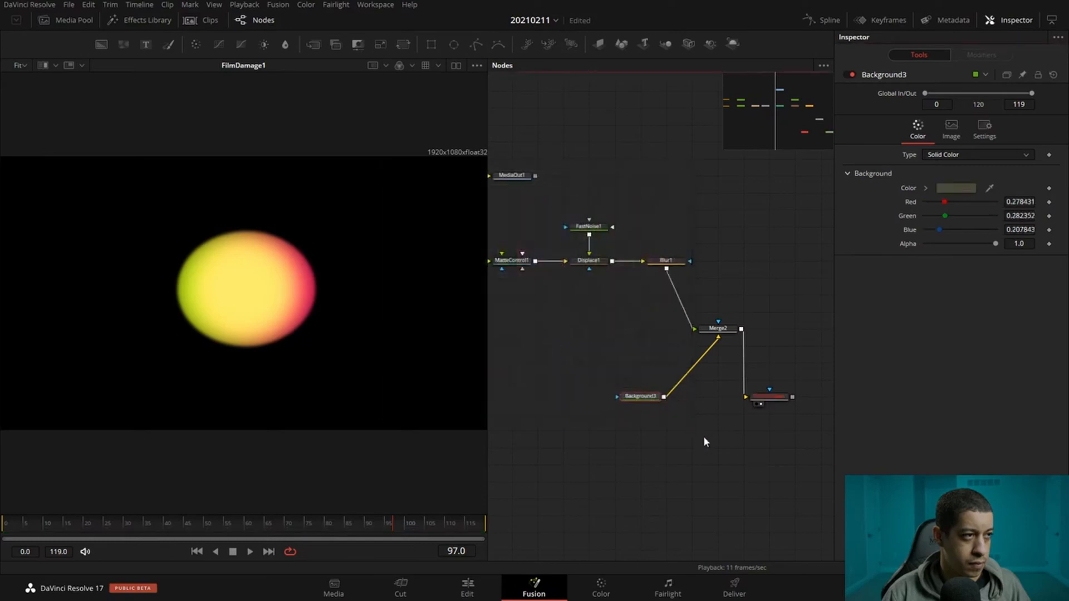
Shift FilmDamage1 away from Merge2 in the node graph and play its result from the start.
left_click(767, 398)
scroll(964, 163, "down", 3)
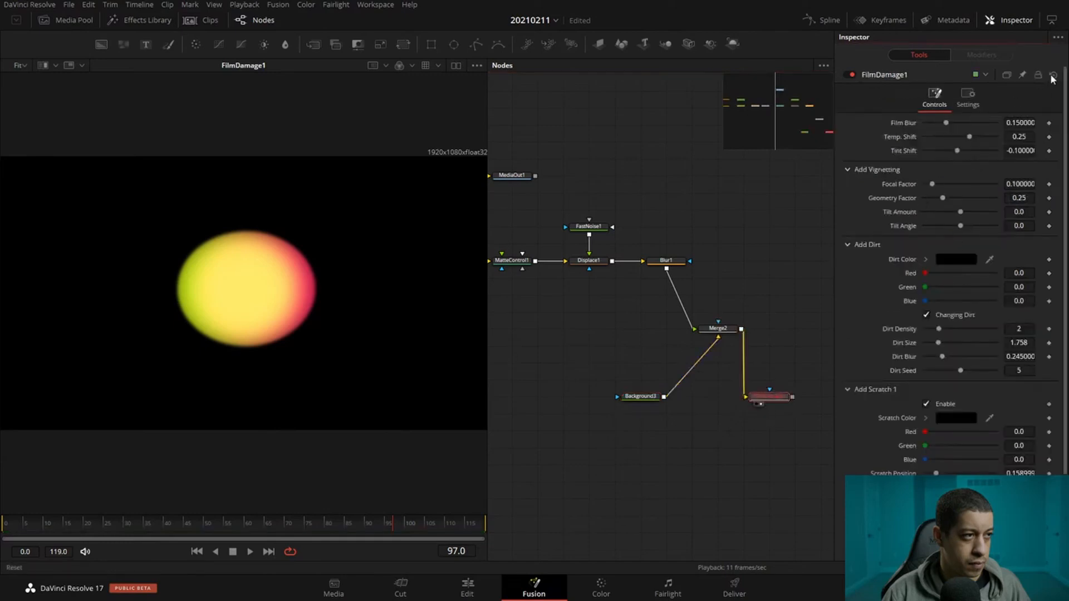
left_click_drag(776, 398, 802, 399)
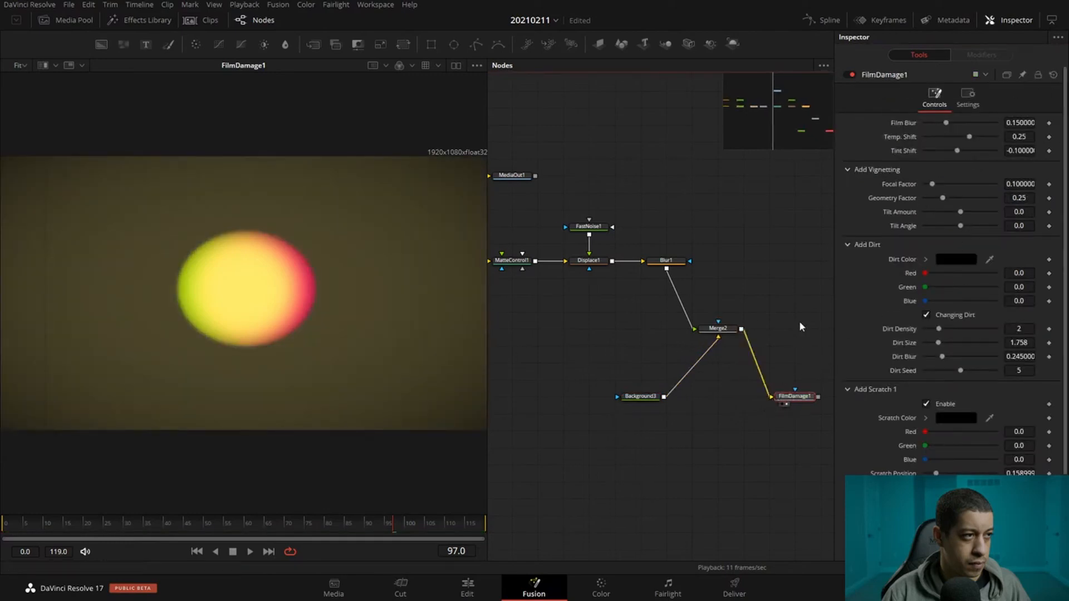
left_click_drag(800, 321, 732, 317)
left_click(5, 524)
key("space")
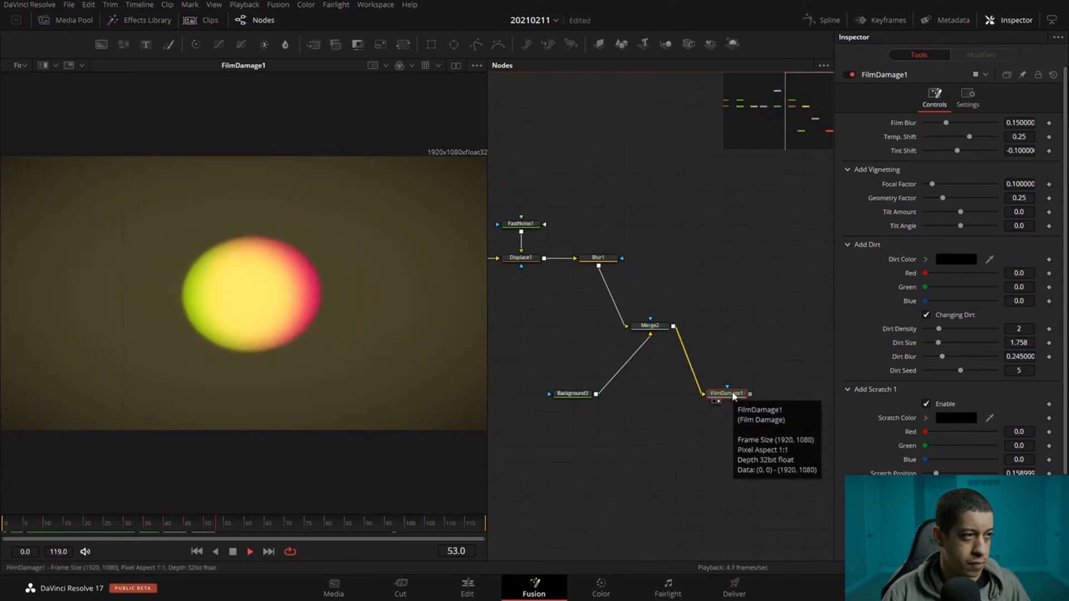
left_click(104, 524)
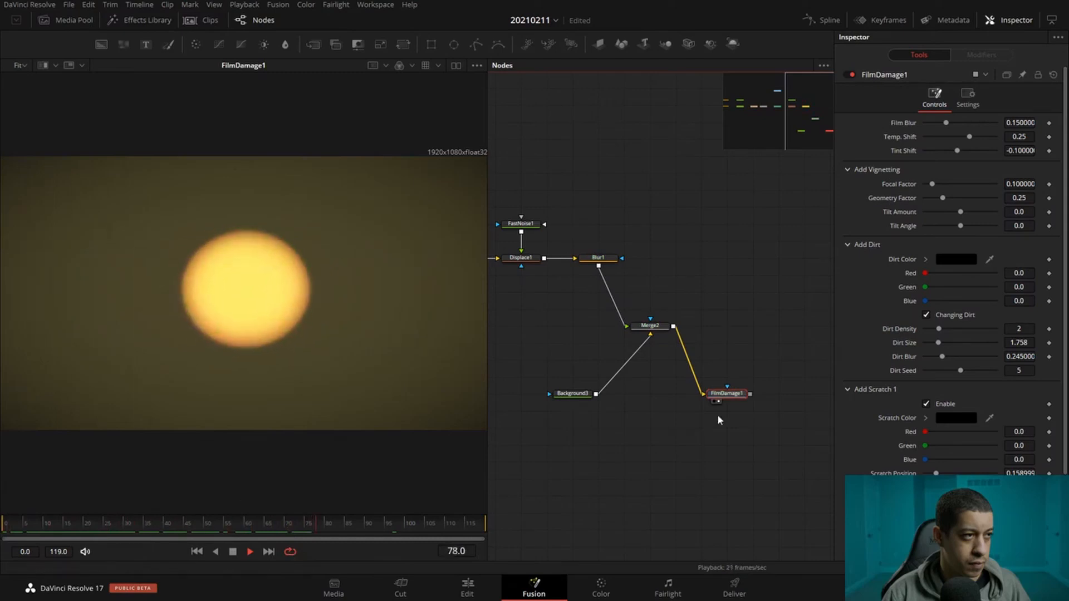
Set FilmDamage1's Dirt Density to 4, Dirt Size to 1.22 and Dirt Blur to 0.307, then replay an earlier section.
left_click_drag(728, 400, 754, 384)
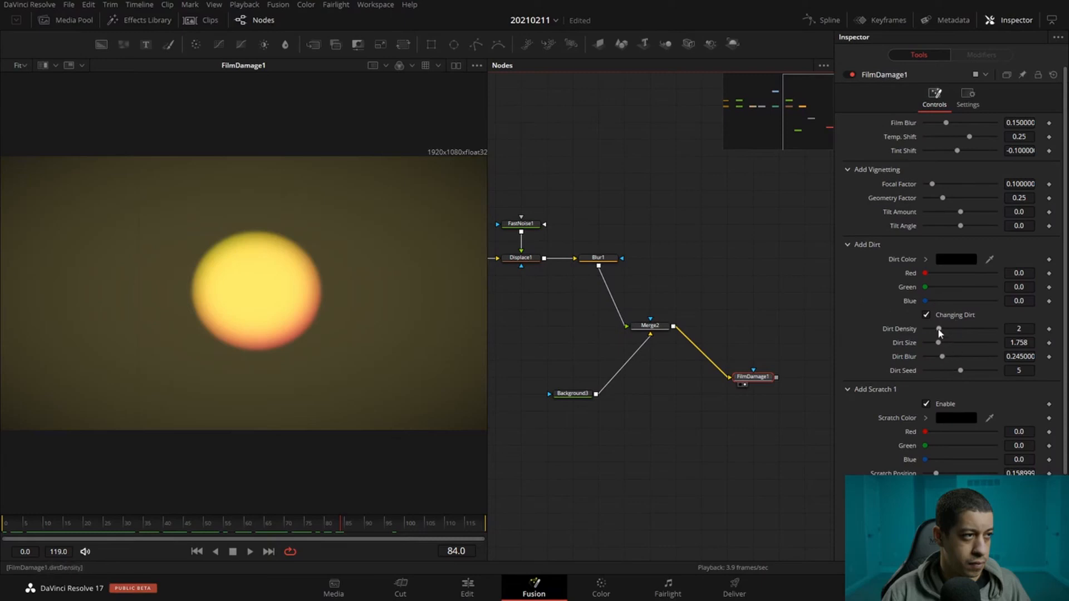
left_click_drag(970, 329, 930, 345)
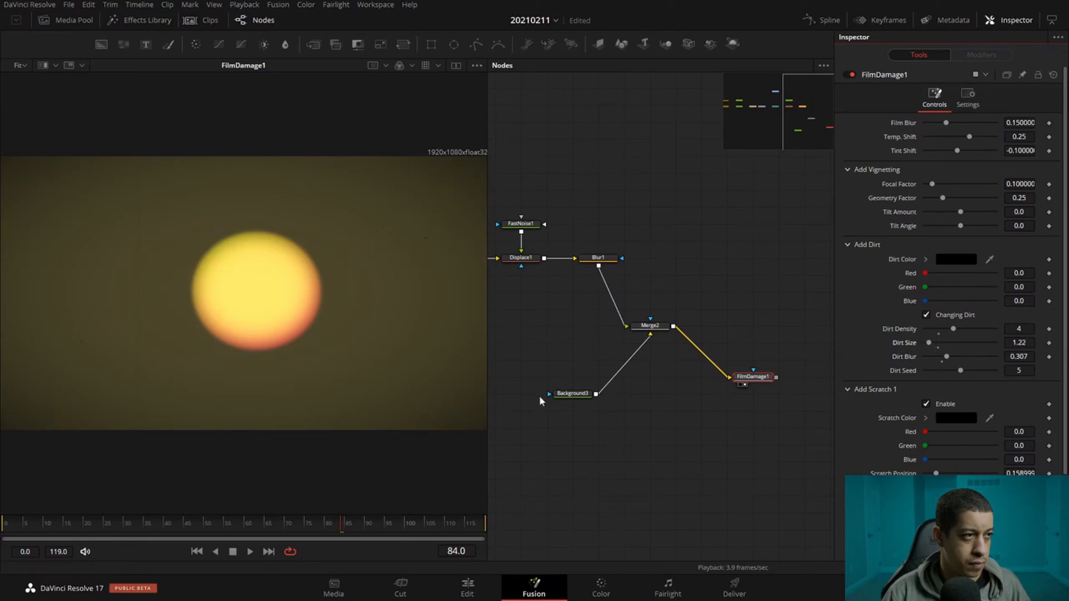
left_click_drag(275, 527, 46, 543)
key("space")
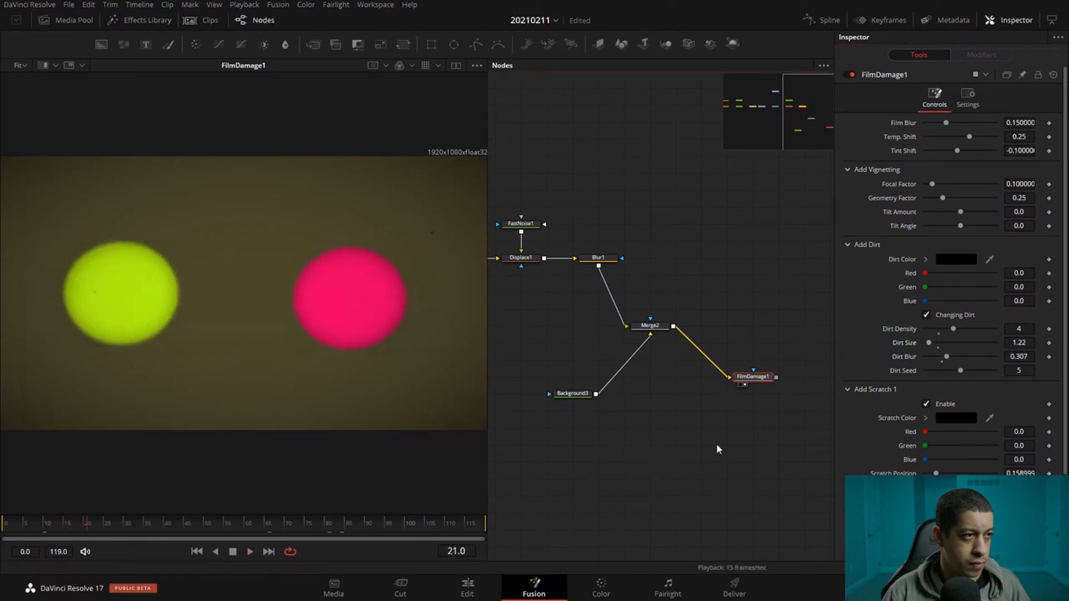
left_click_drag(715, 443, 651, 439)
mouse_move(684, 377)
left_mouse_down()
mouse_move(627, 406)
mouse_move(594, 368)
mouse_move(678, 378)
left_mouse_up()
left_click(672, 339)
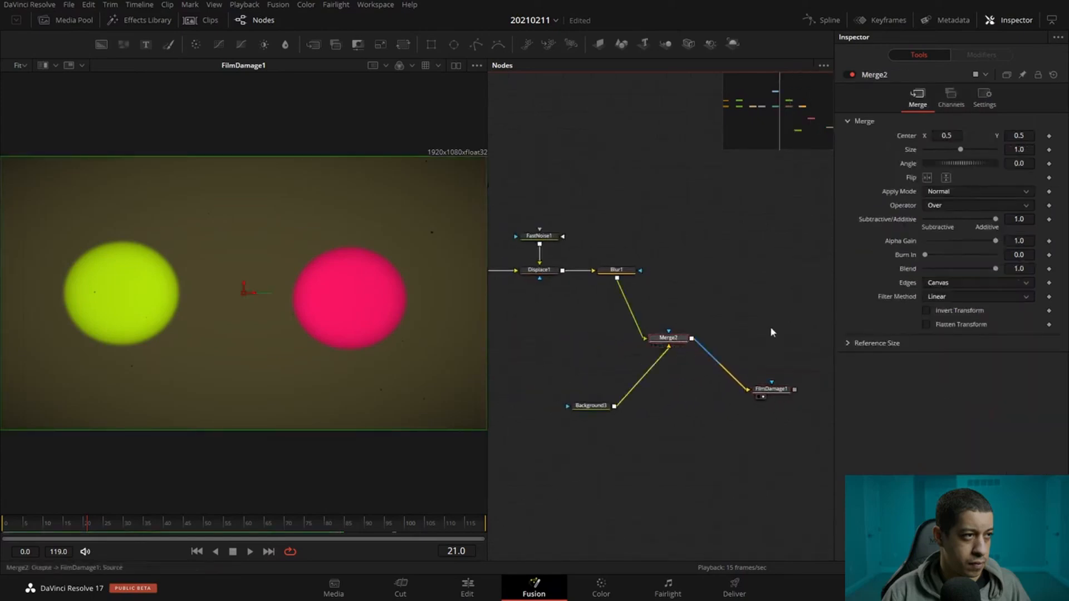
right_click(908, 135)
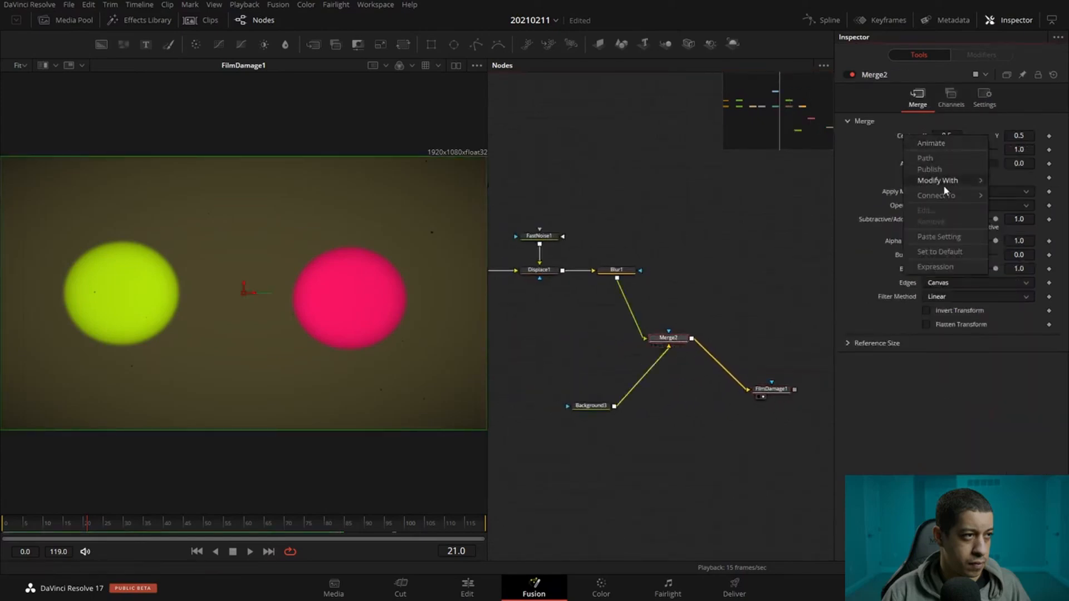
left_click(732, 217)
Look through FilmDamage1's color shift, vignetting, dirt and scratch settings.
left_click(775, 390)
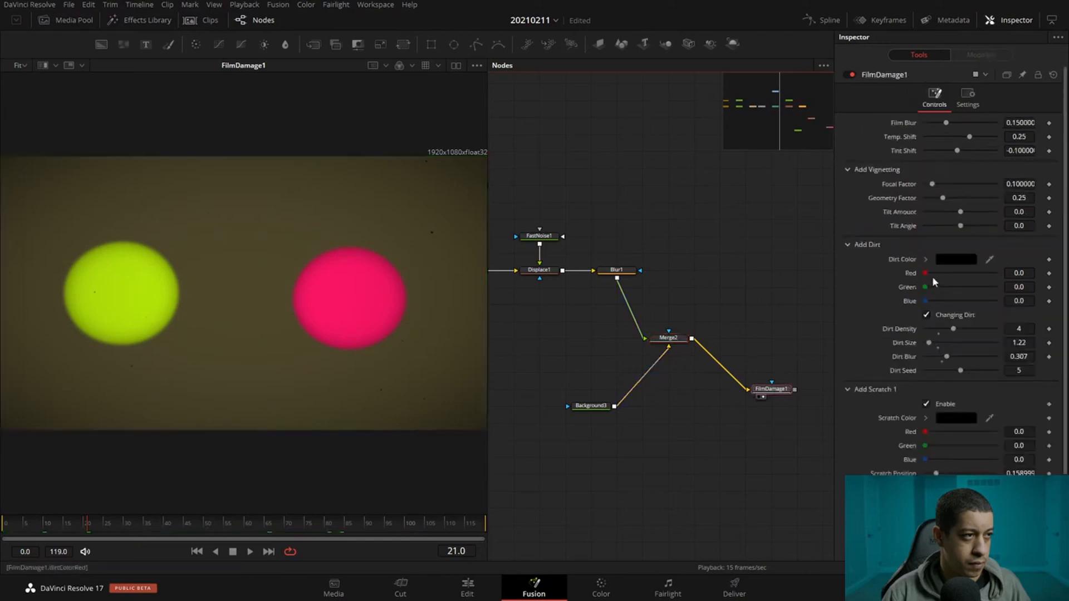
scroll(926, 304, "down", 3)
scroll(926, 306, "up", 3)
scroll(928, 345, "down", 4)
scroll(928, 383, "up", 4)
scroll(918, 381, "down", 3)
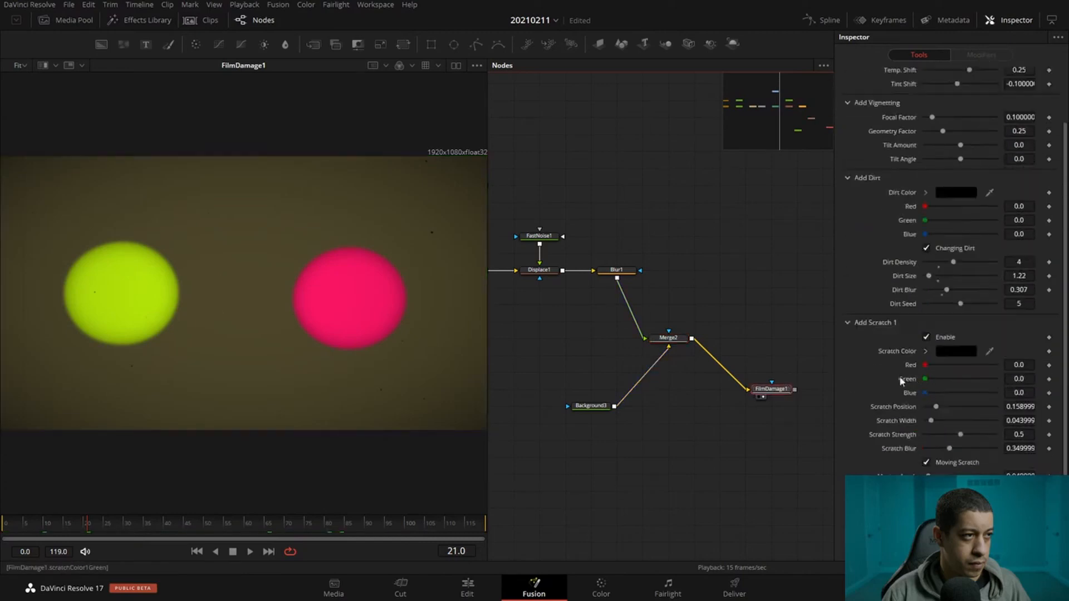
scroll(896, 301, "up", 3)
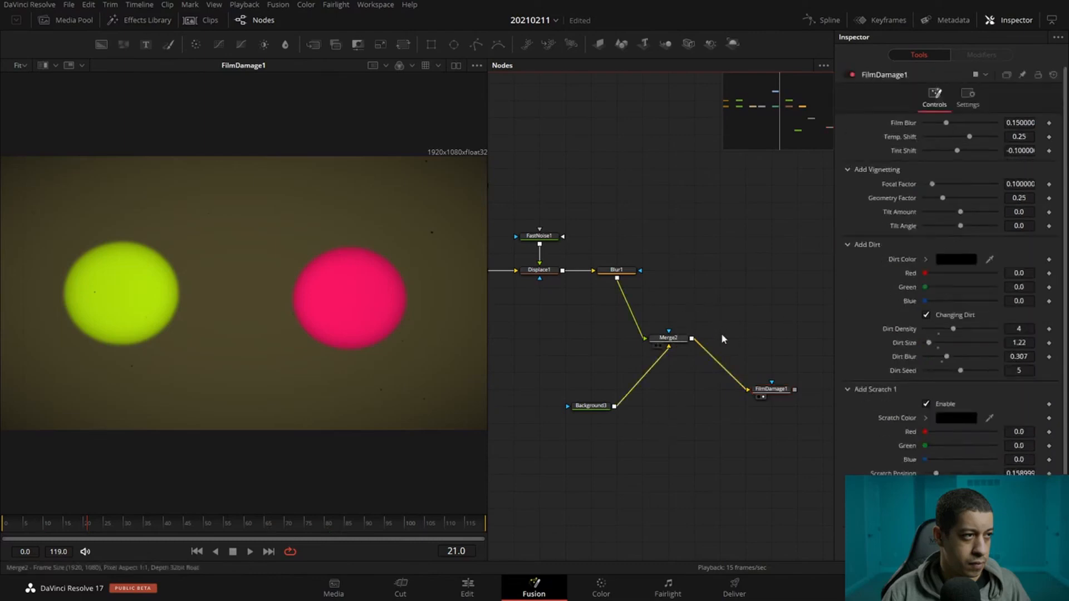
Apply a Perturb modifier to Merge2's Center.
left_click(673, 340)
right_click(910, 139)
mouse_move(963, 180)
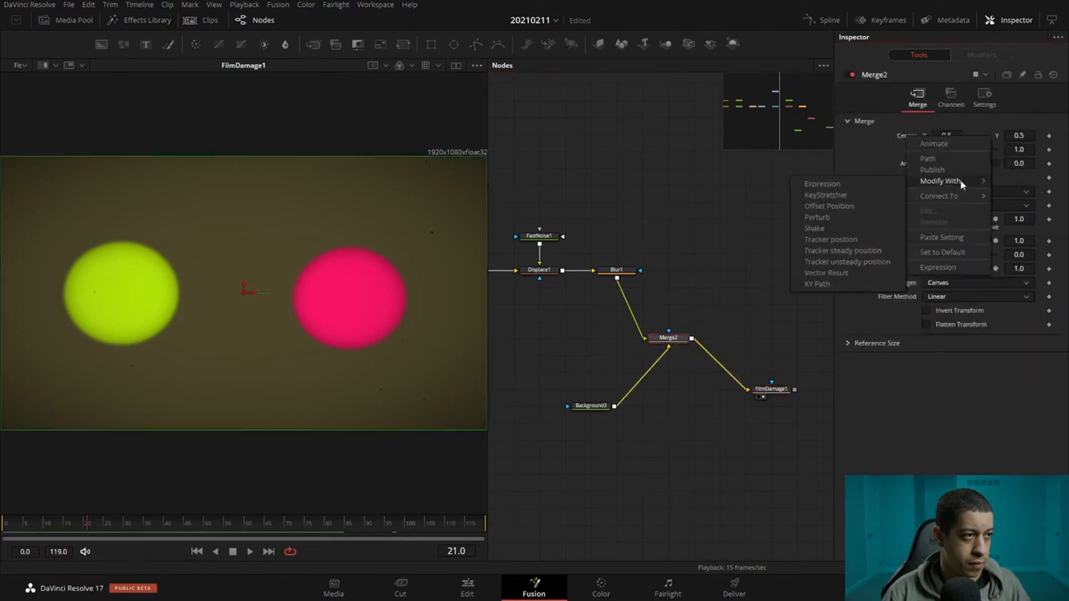
left_click(844, 219)
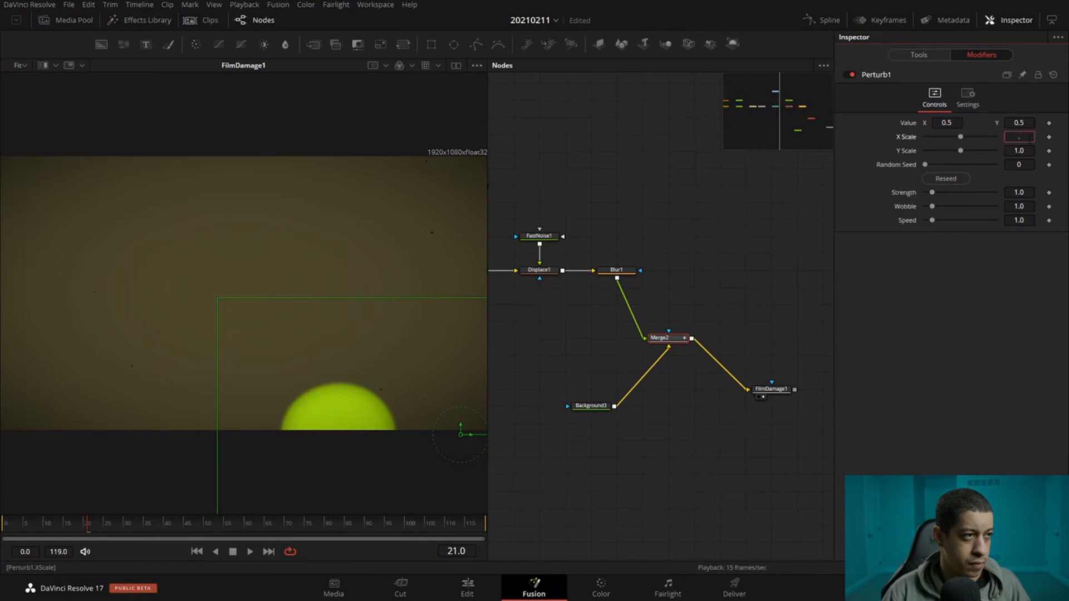
Set Perturb1's X Scale and Y Scale to 0.1.
type("0.1")
key("Tab")
type("0.1")
key("Tab")
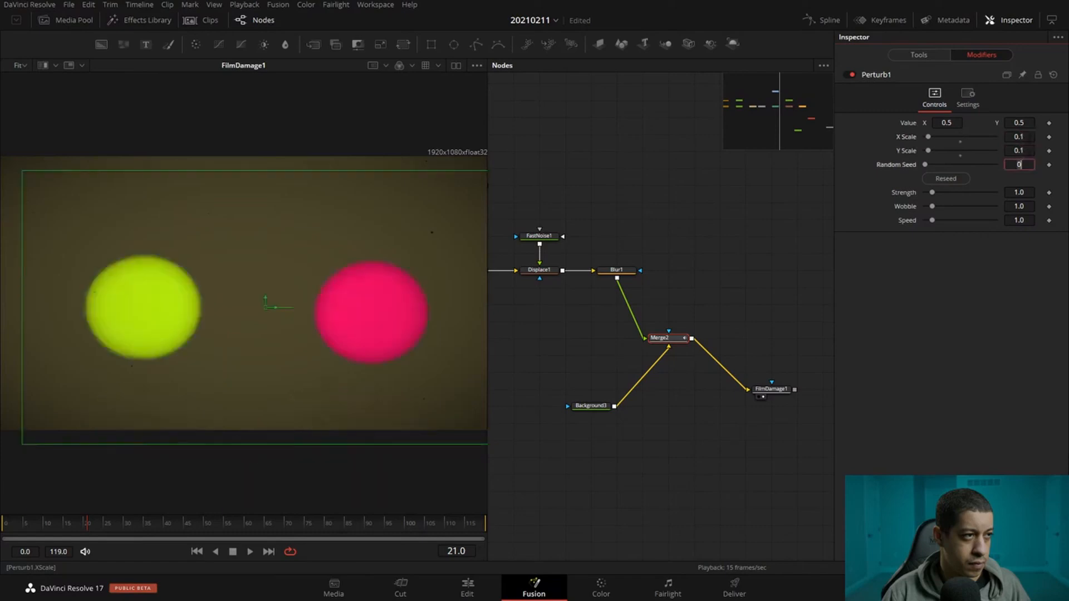
Reduce Perturb1's X Scale and Y Scale to 0.05.
left_click(1030, 136)
type("5")
key("Tab")
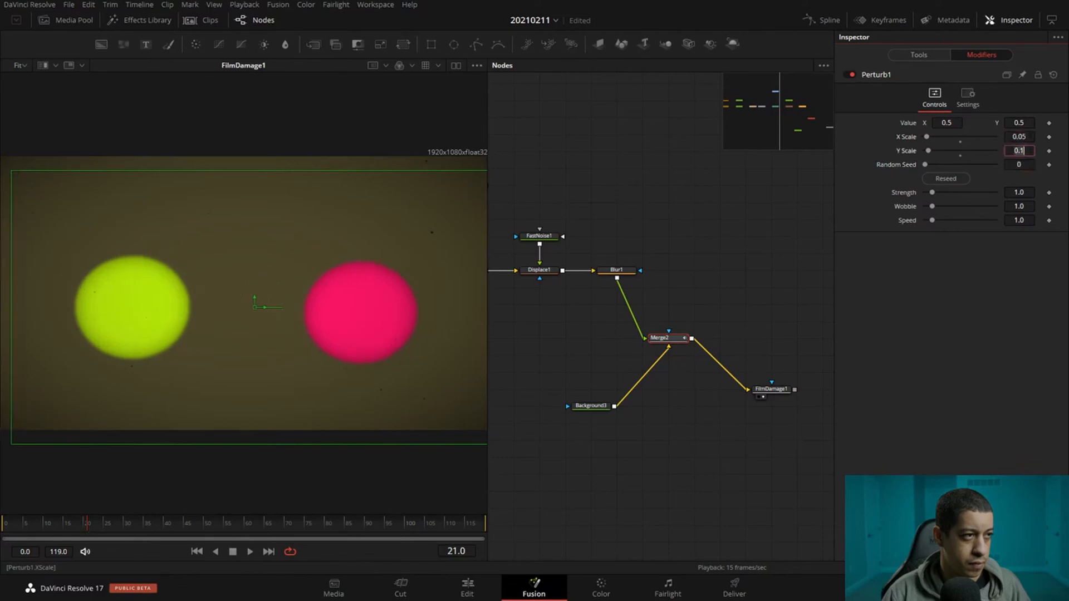
key("Tab")
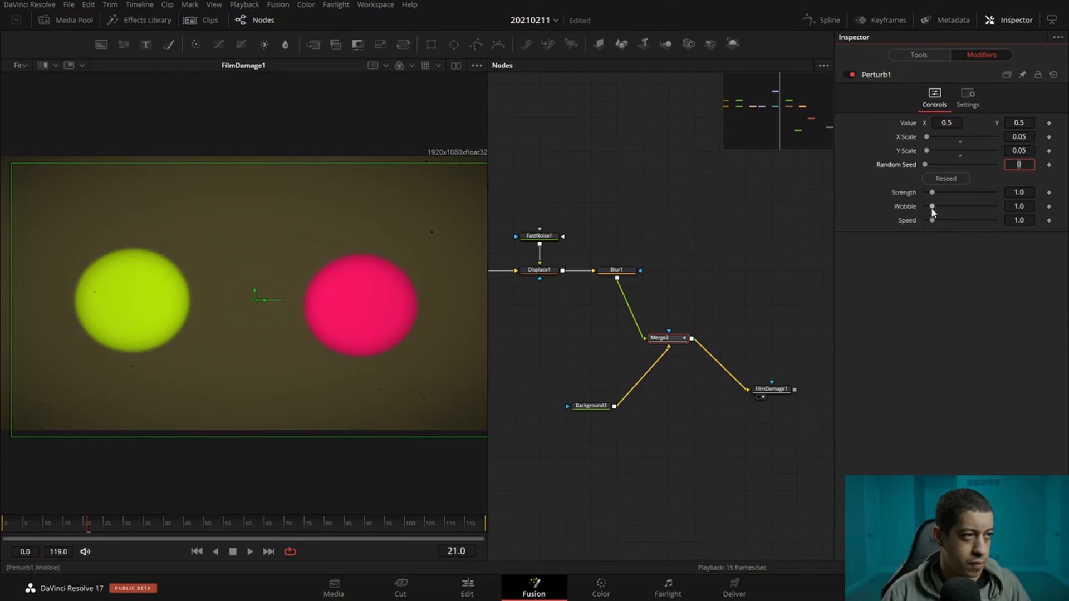
Raise Perturb1's Speed to 4.8 and play the animation in an enlarged viewer to check the movement.
left_click_drag(934, 221, 934, 220)
key("space")
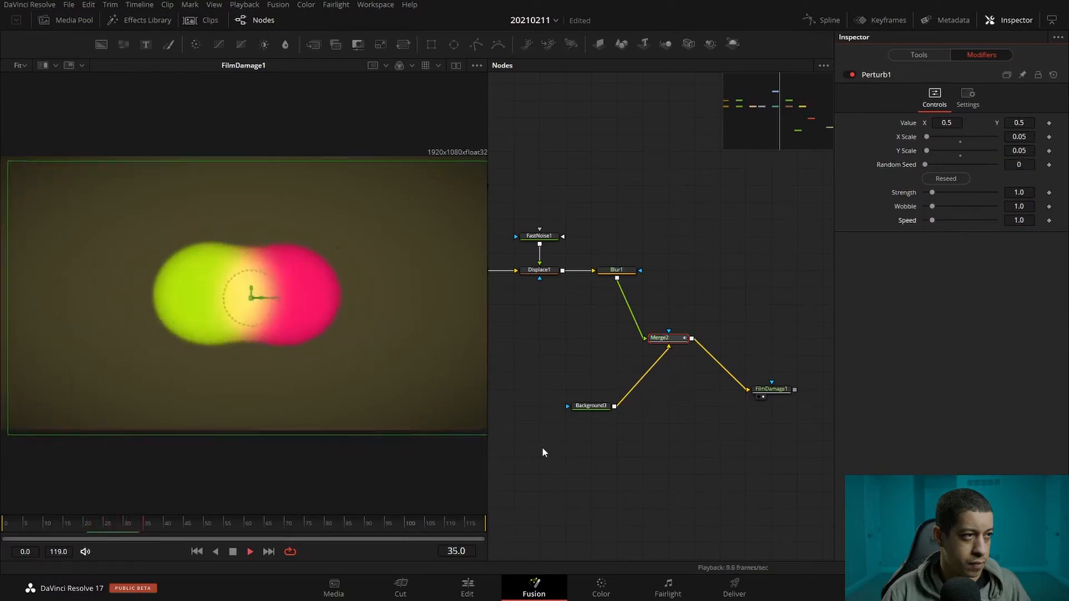
key("space")
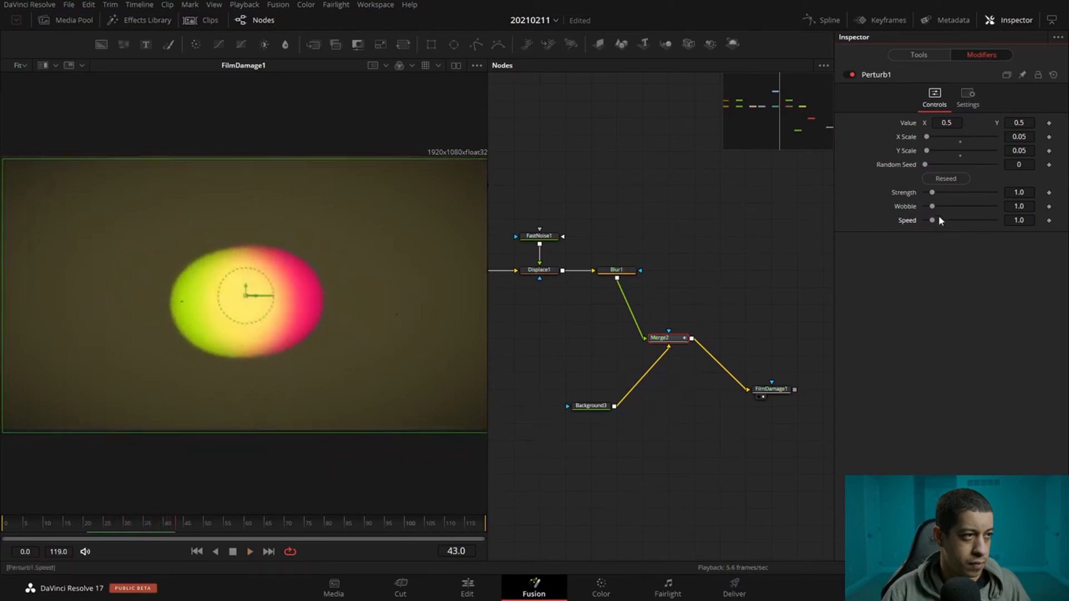
left_click_drag(936, 219, 962, 228)
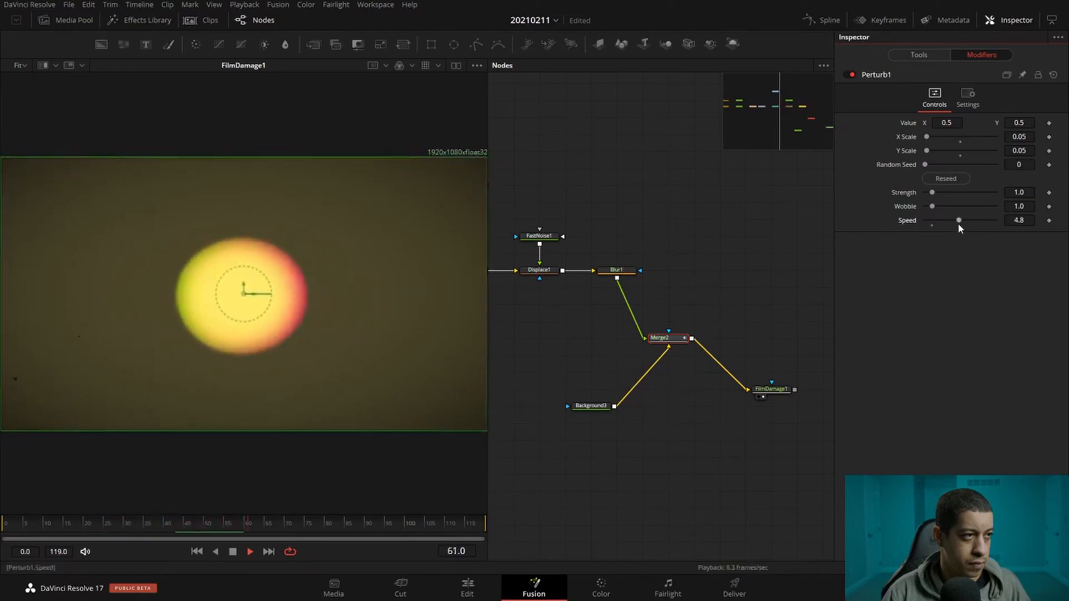
left_click_drag(488, 345, 535, 345)
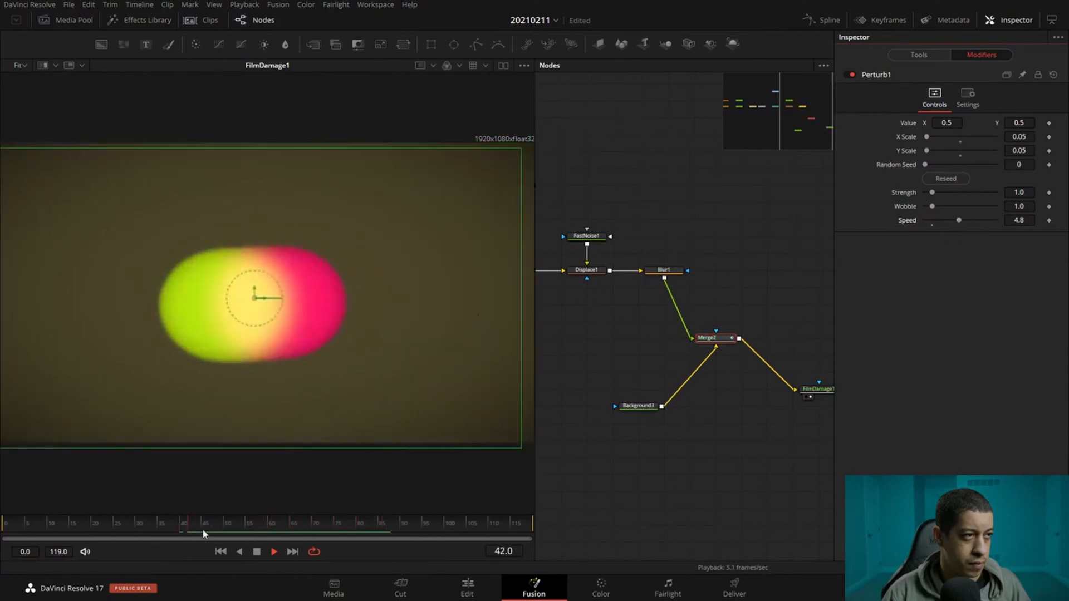
key("space")
Tidy the node graph by aligning Merge2 and FilmDamage1 with Blur1's row and placing Background3 directly below Merge2.
left_click_drag(652, 448, 603, 453)
left_click_drag(727, 371, 763, 363)
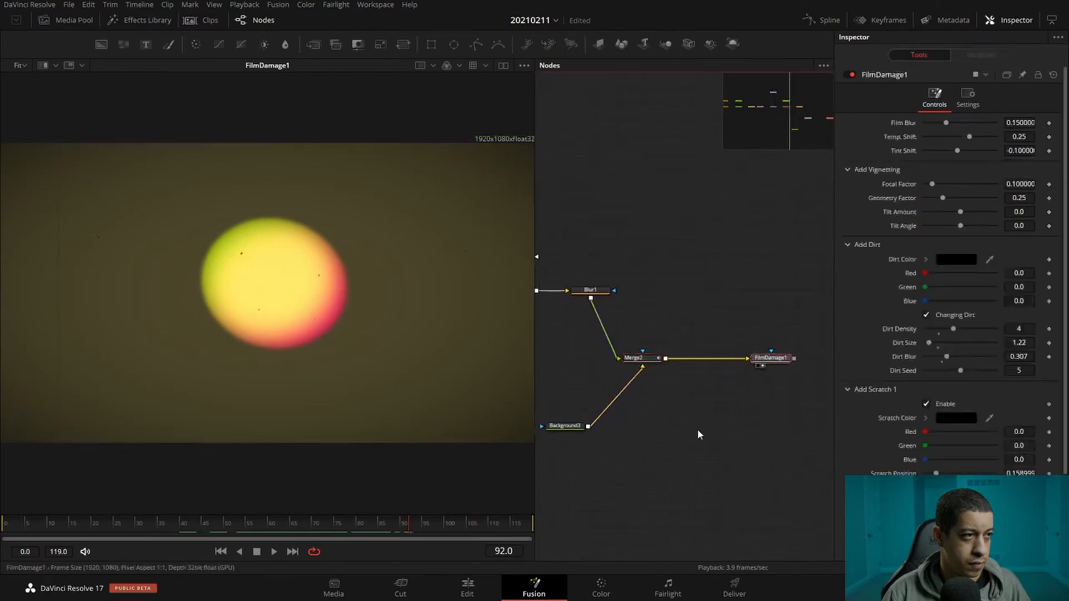
left_click_drag(702, 427, 776, 428)
left_click_drag(639, 435, 718, 434)
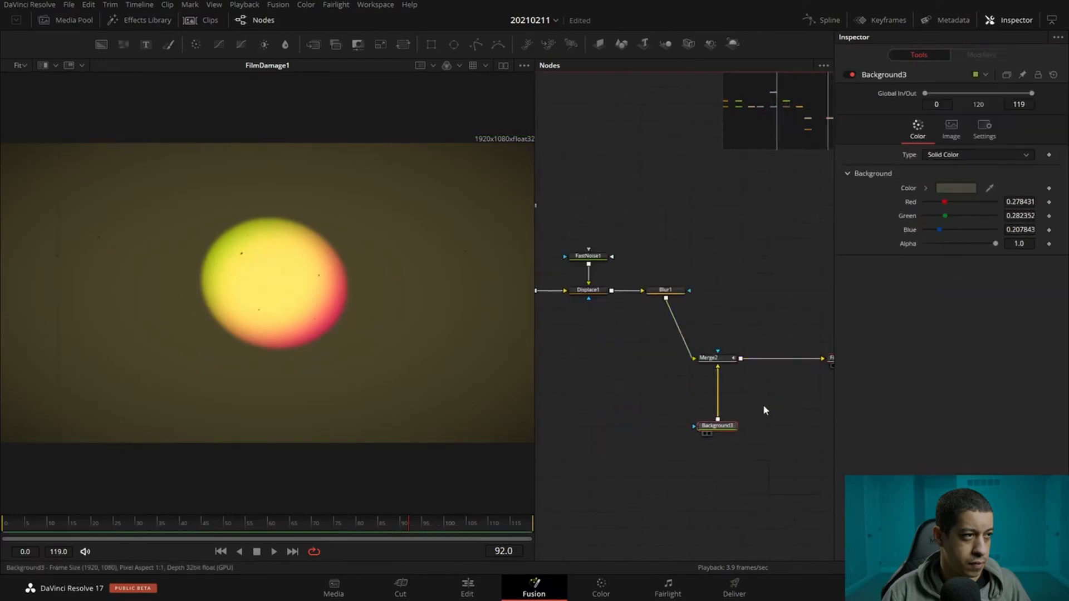
left_click_drag(780, 394, 746, 414)
left_click_drag(802, 361, 643, 460)
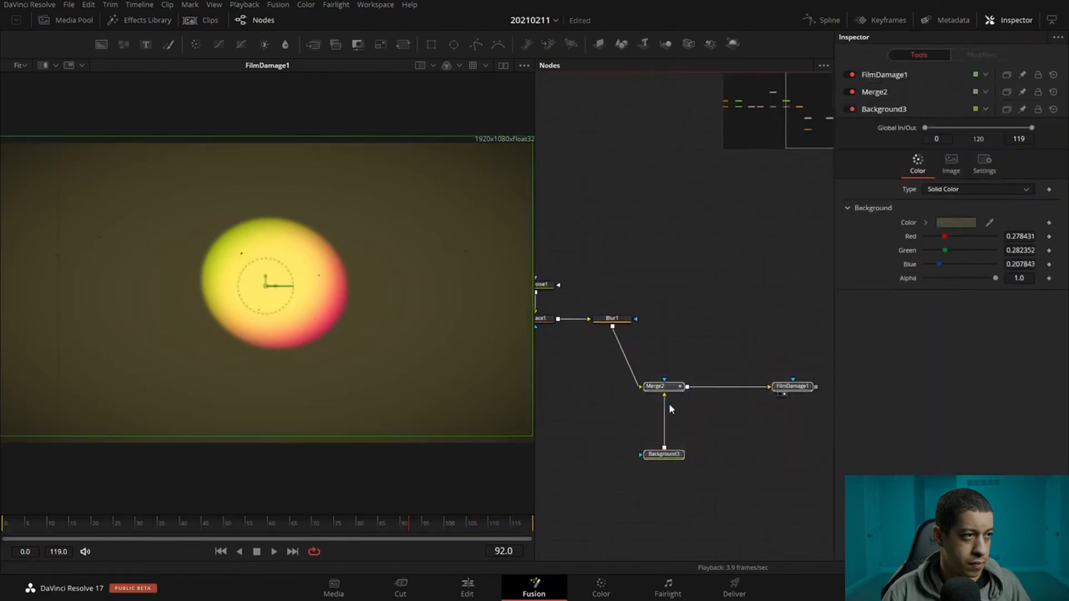
left_click_drag(669, 405, 723, 337)
Lower the saturation of Background1's pink color.
left_click(612, 414)
left_click_drag(560, 408, 760, 402)
left_click_drag(649, 382, 820, 389)
left_click_drag(562, 372, 723, 392)
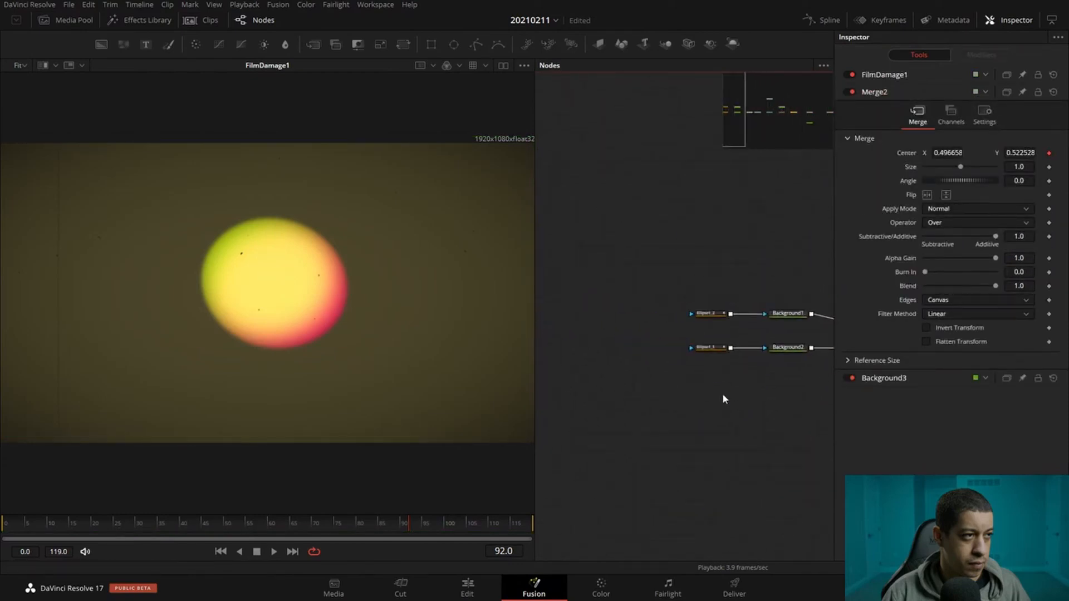
left_click(627, 304)
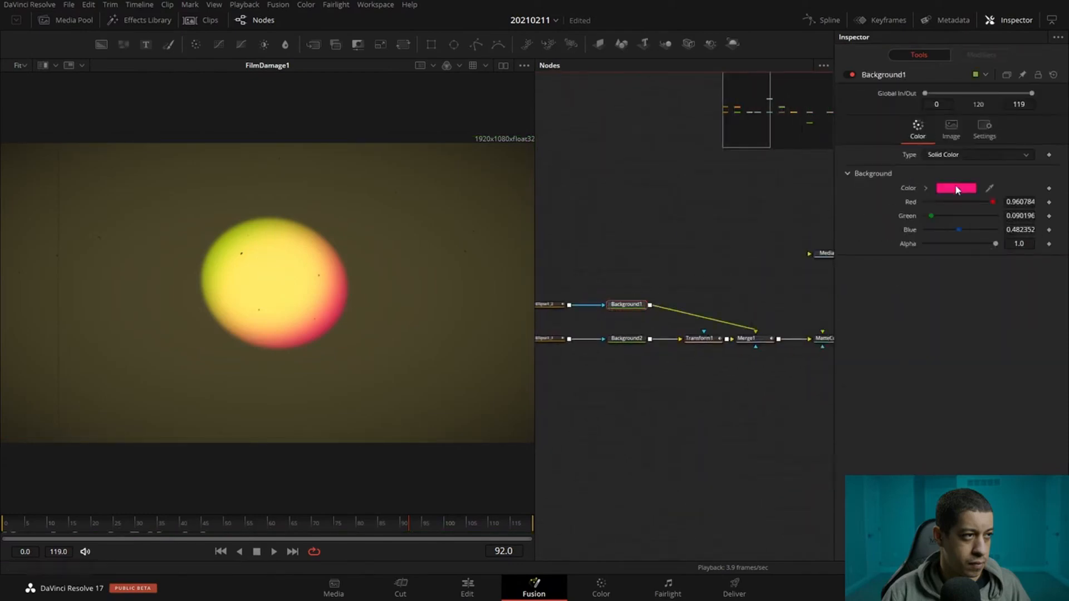
left_click(954, 187)
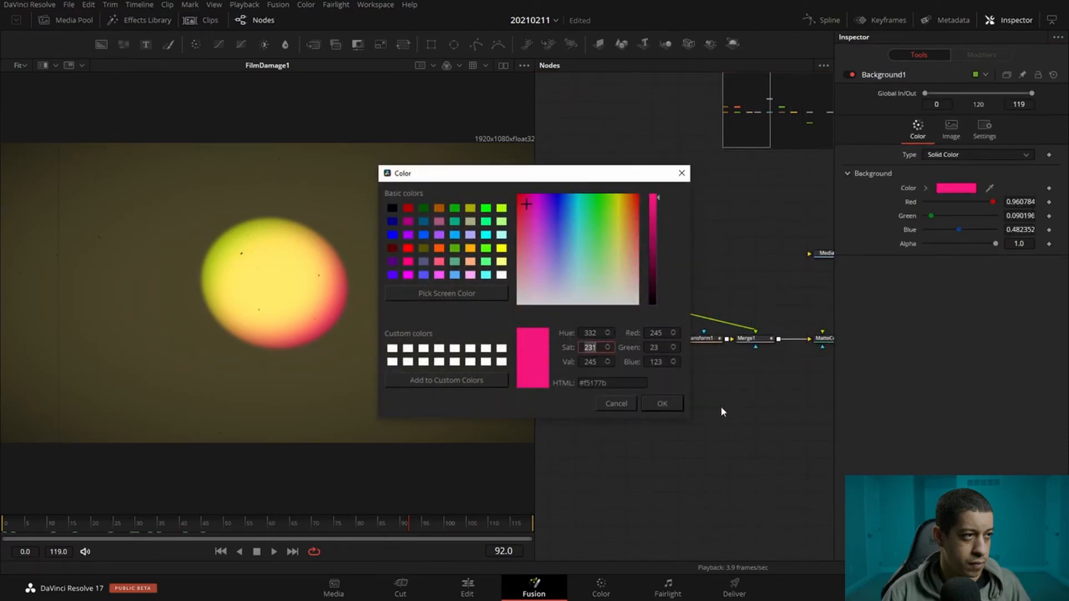
type("18")
key("Return")
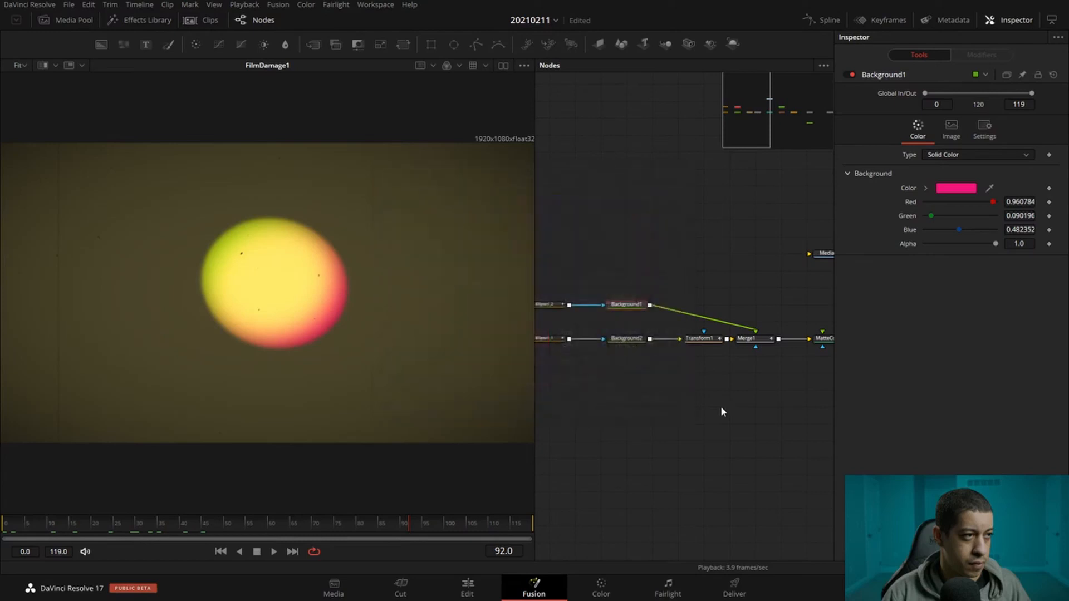
Set the saturation of Background2's green color to 180.
left_click(615, 339)
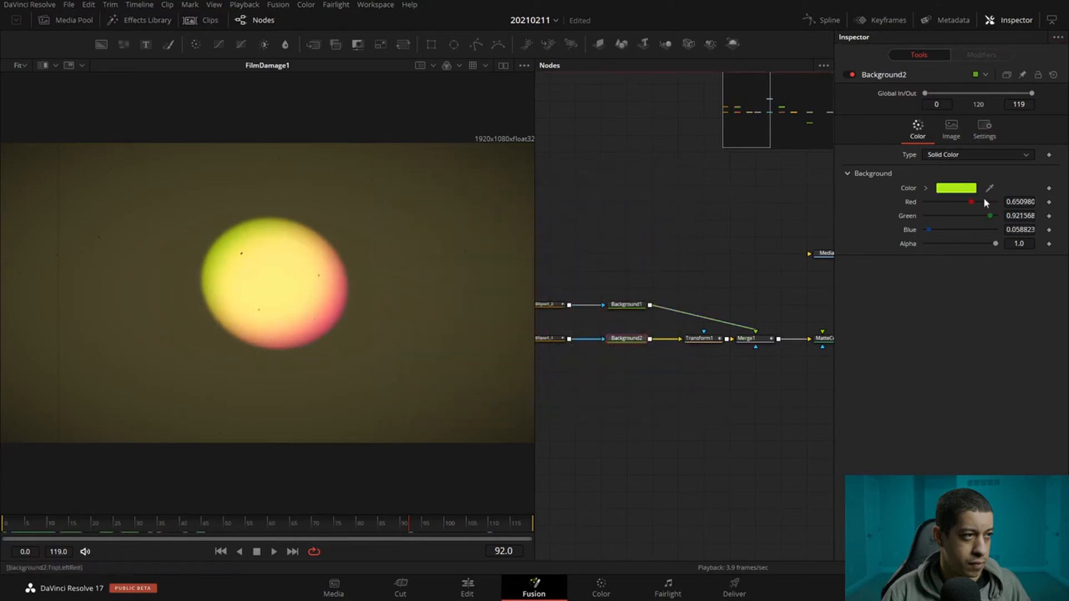
left_click(952, 190)
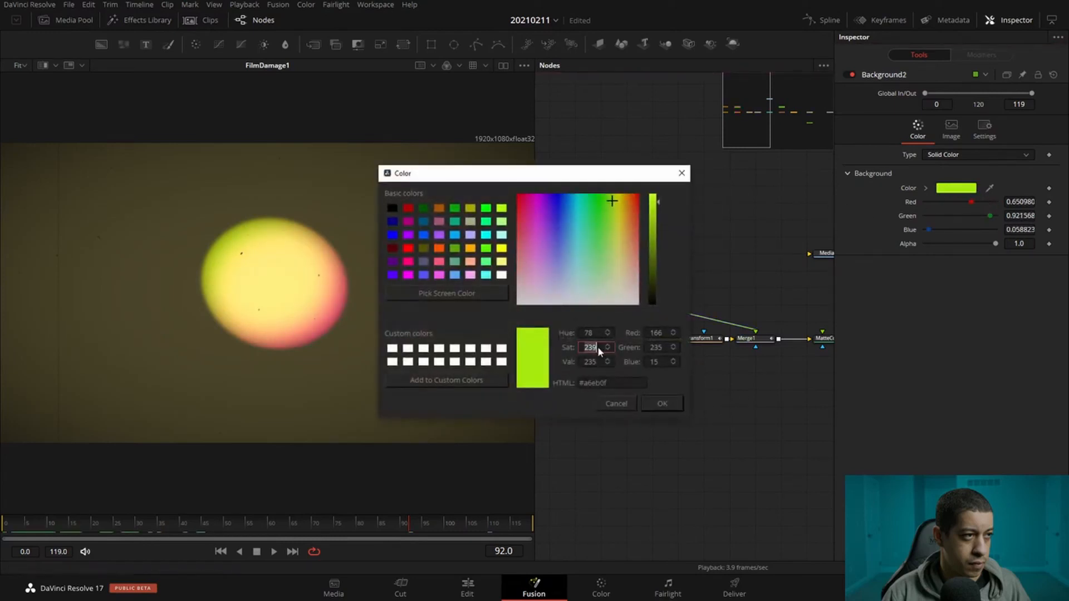
type("180")
key("Return")
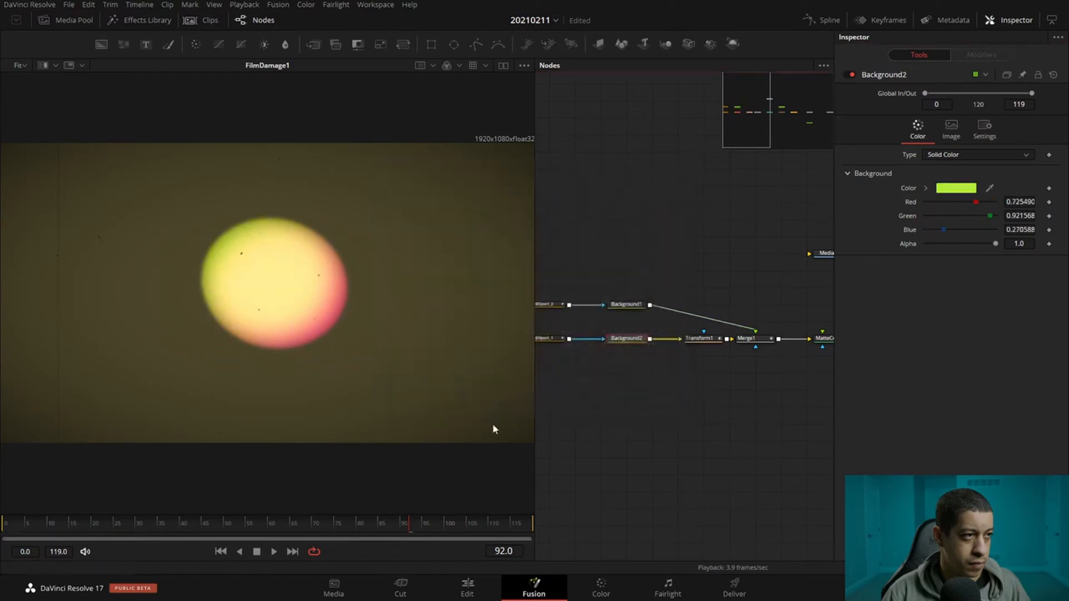
Play the composition from frame 14 to review the softened circle colors and their blending.
left_click(68, 523)
left_click_drag(752, 459, 514, 459)
scroll(515, 460, "down", 1)
left_click_drag(692, 448, 560, 459)
left_click_drag(778, 448, 671, 450)
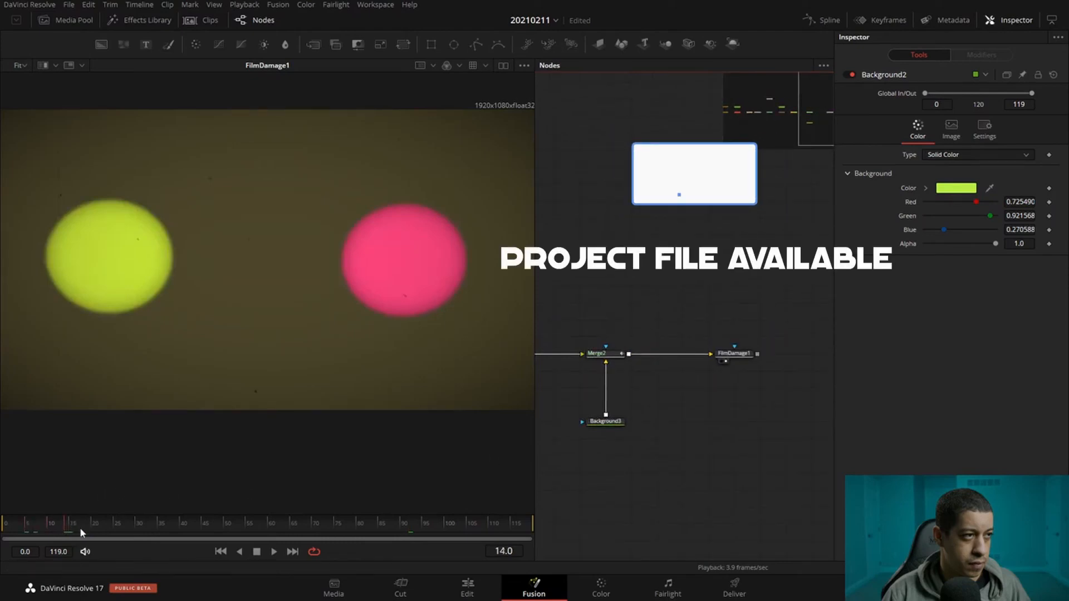
left_click(272, 551)
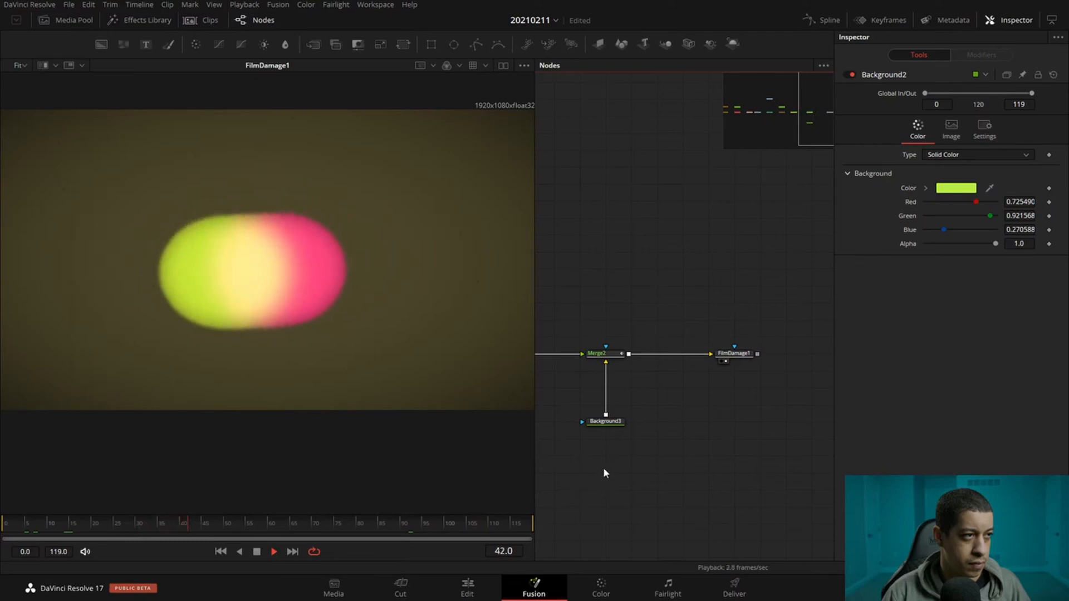
left_click_drag(604, 469, 693, 496)
key("space")
Set the Wobble of Merge2's Perturb1 modifier to 4.17 and play the result.
left_click(690, 382)
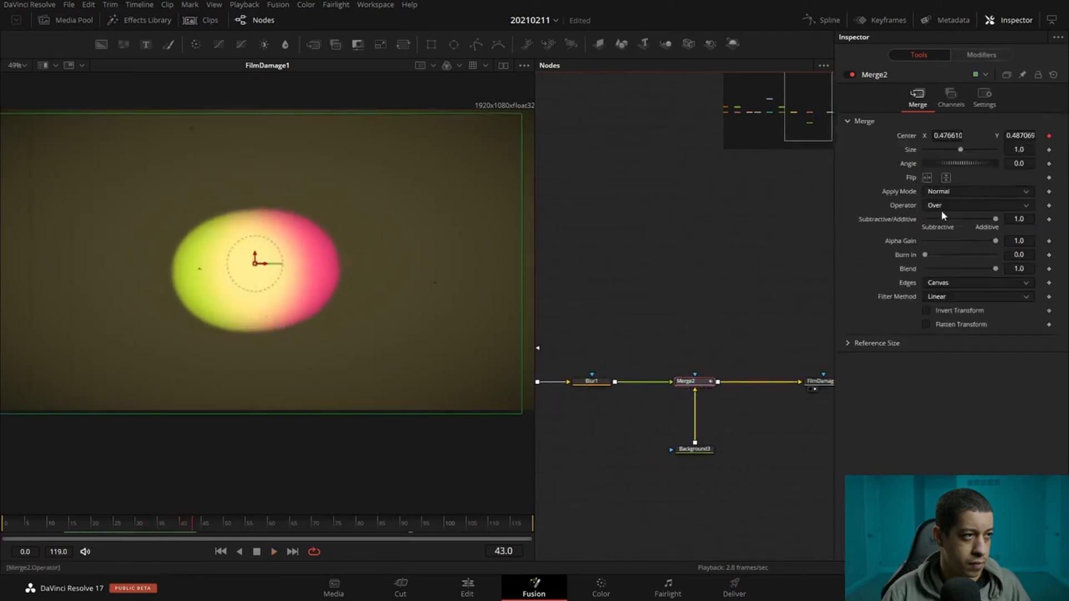
left_click(1000, 53)
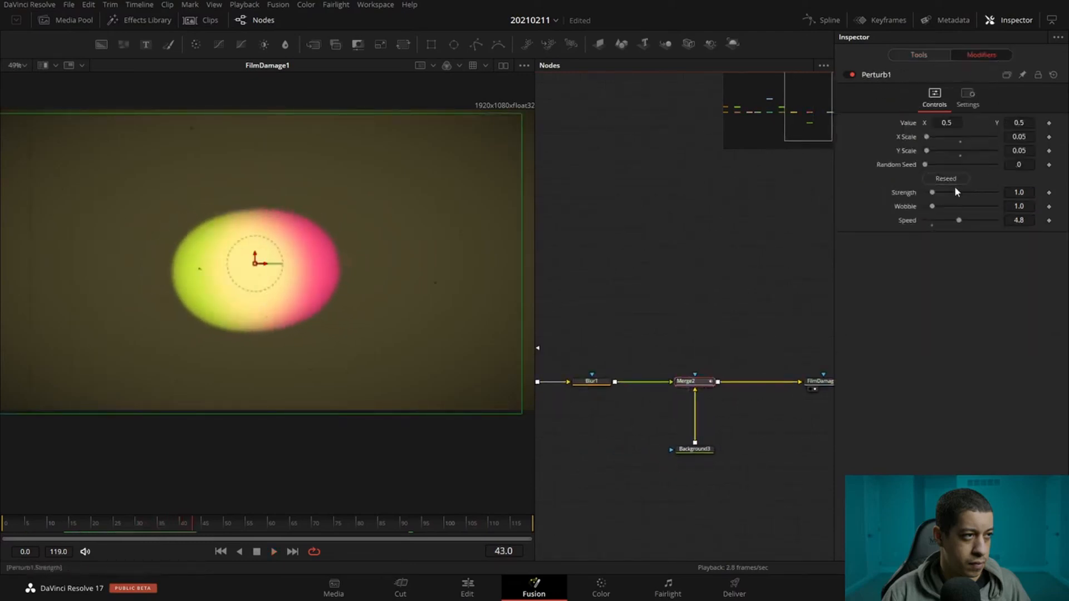
left_click_drag(934, 192, 955, 211)
key("space")
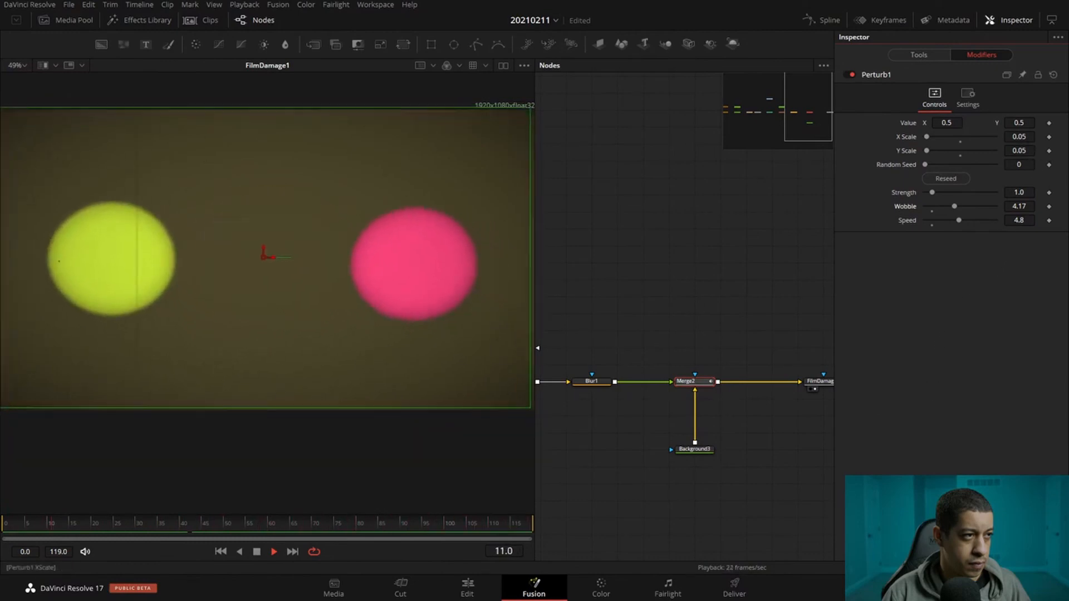
Reduce Perturb1's X Scale and Y Scale to 0.02 and stop the playback after checking the shake.
key("BackSpace")
type("2")
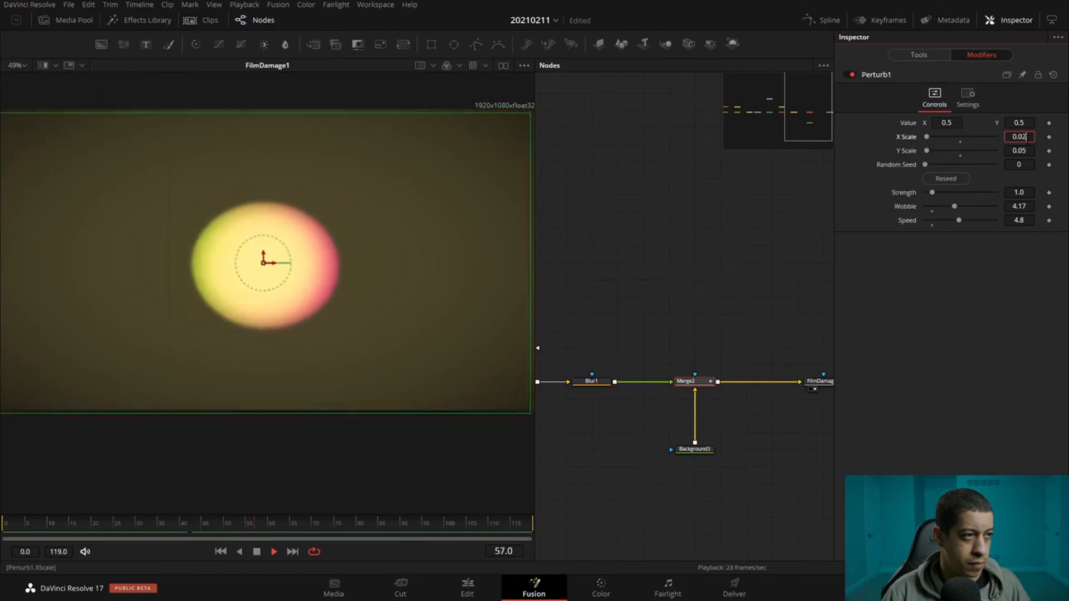
key("Tab")
key("BackSpace")
type("2")
key("Tab")
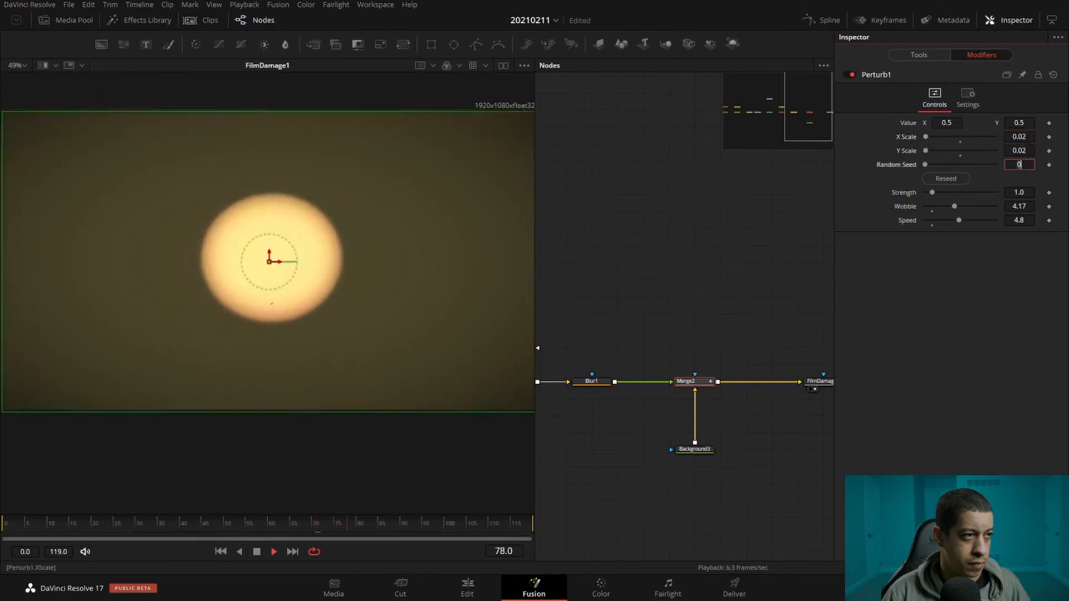
left_click(739, 468)
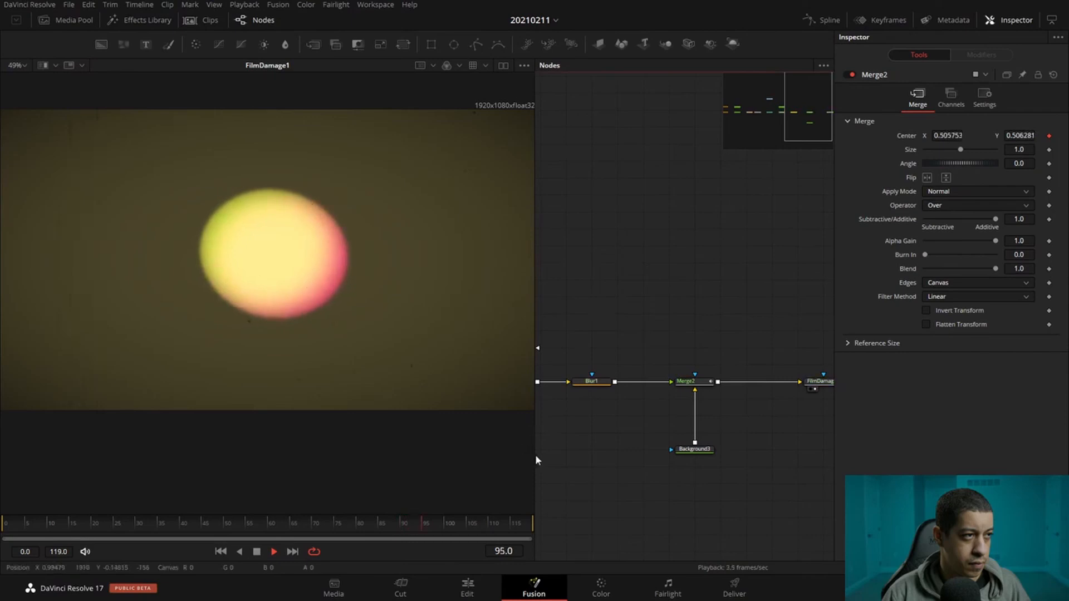
left_click_drag(619, 416, 686, 419)
left_click(258, 552)
Move Blur1, Merge2 and Background3 together farther from Displace1 to make room in the node chain.
left_click_drag(561, 510, 685, 477)
left_click_drag(827, 423, 617, 464)
left_click_drag(700, 322, 637, 527)
mouse_move(570, 457)
left_mouse_down()
mouse_move(741, 468)
mouse_move(572, 446)
left_mouse_up()
left_click_drag(615, 415, 716, 417)
left_click_drag(772, 348, 697, 383)
Add a text node merged into the chain between Displace1 and Blur1, spacing Blur1 away from the new merge.
left_click(666, 307)
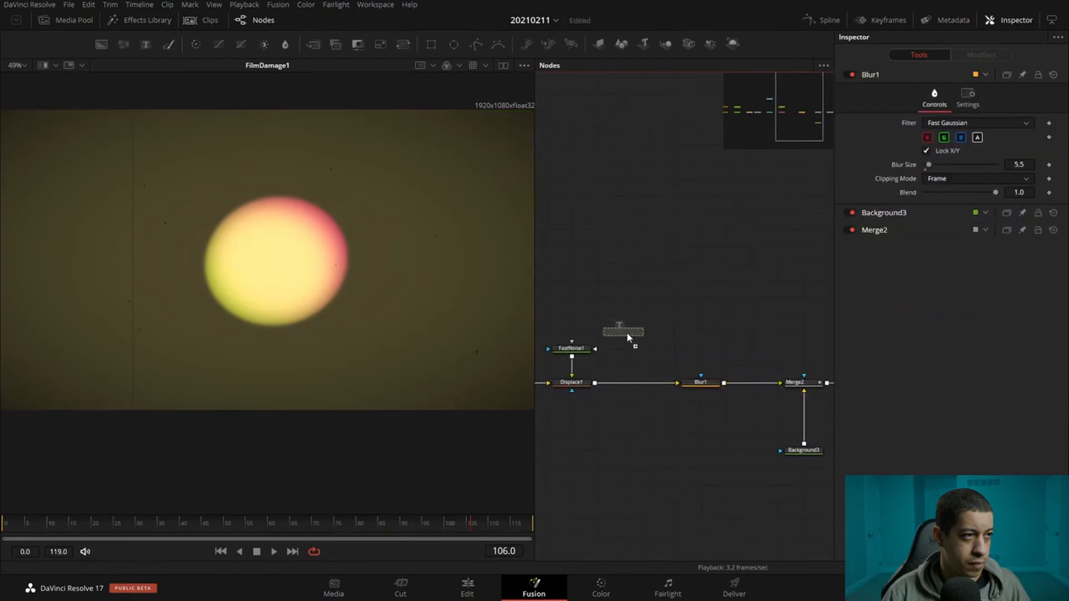
left_click_drag(641, 349, 591, 385)
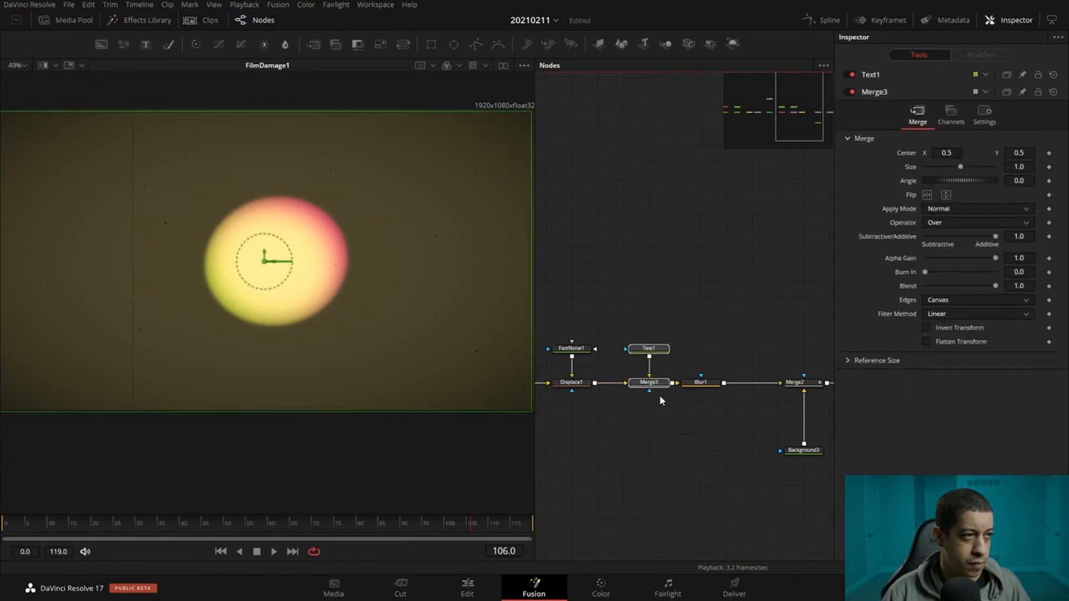
left_click_drag(708, 388, 734, 388)
Enter "Blob thing" as Text1's text and position it below the blended circle.
left_click(944, 190)
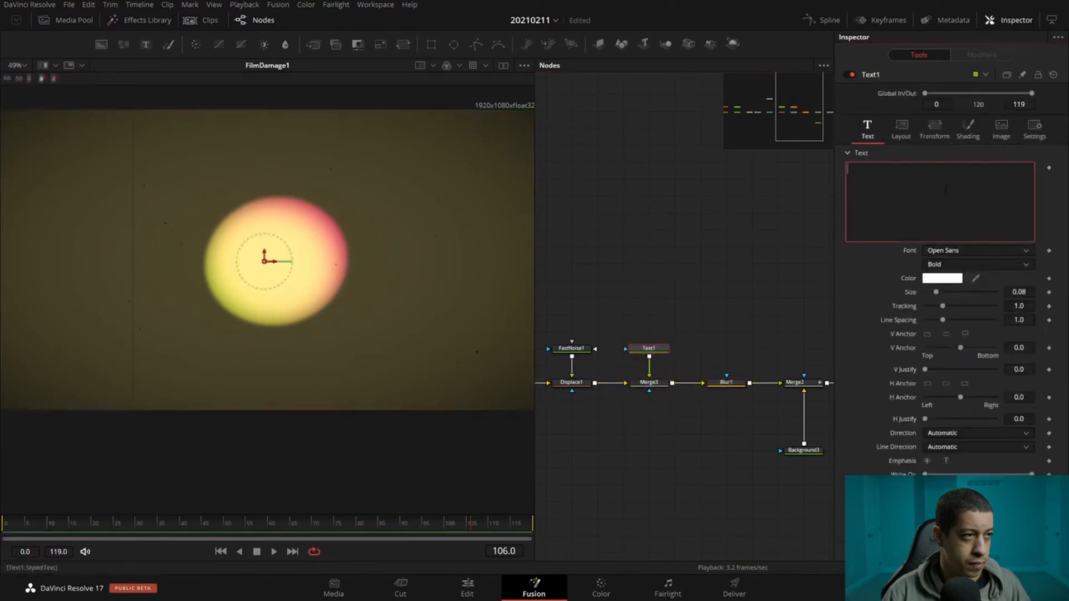
type("Bl")
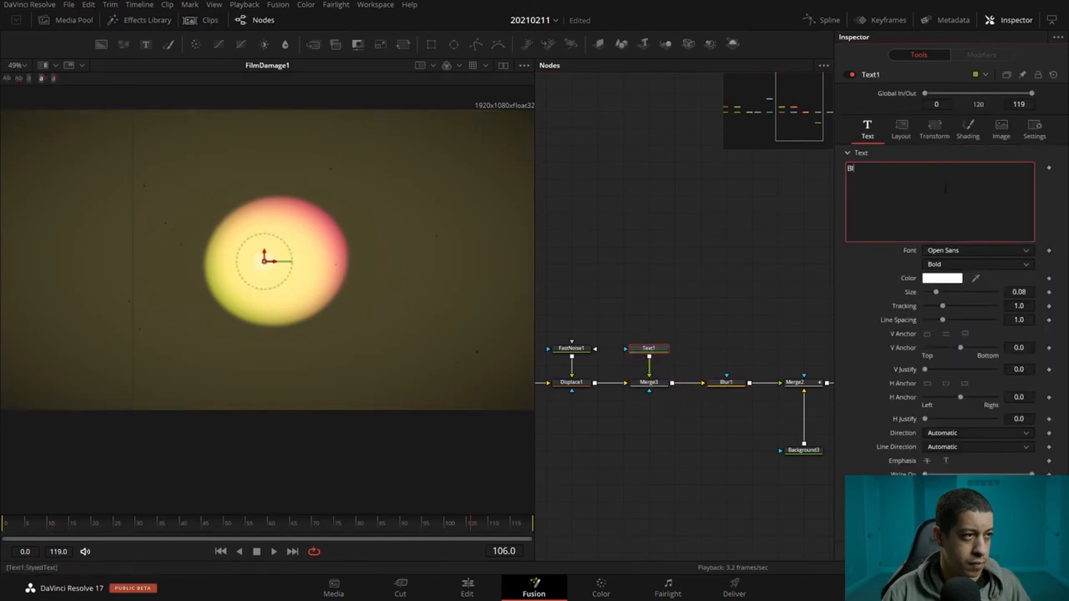
type("ob T")
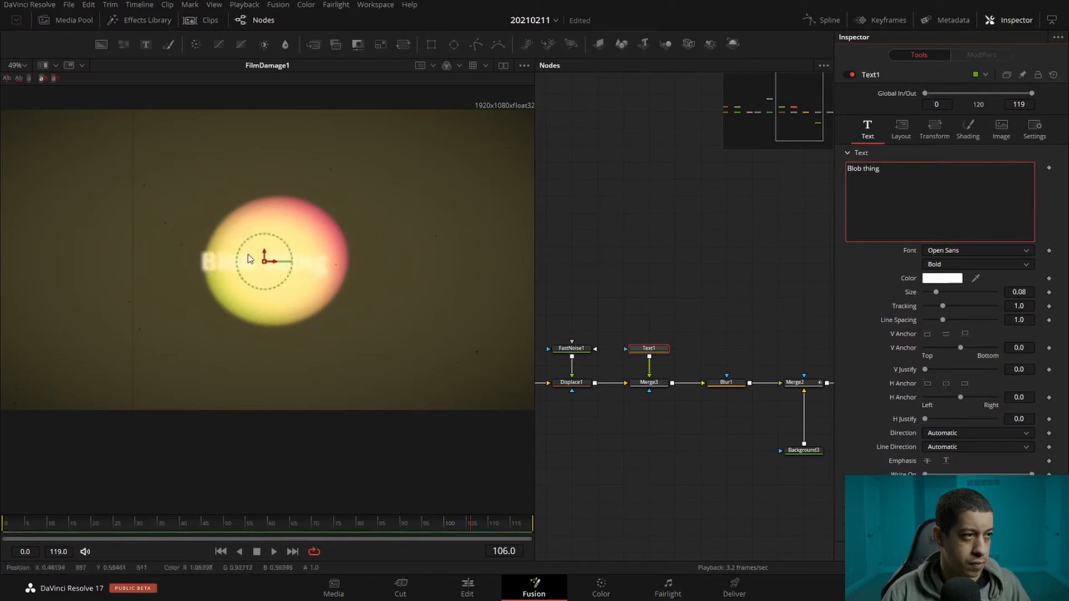
left_click_drag(264, 253, 265, 340)
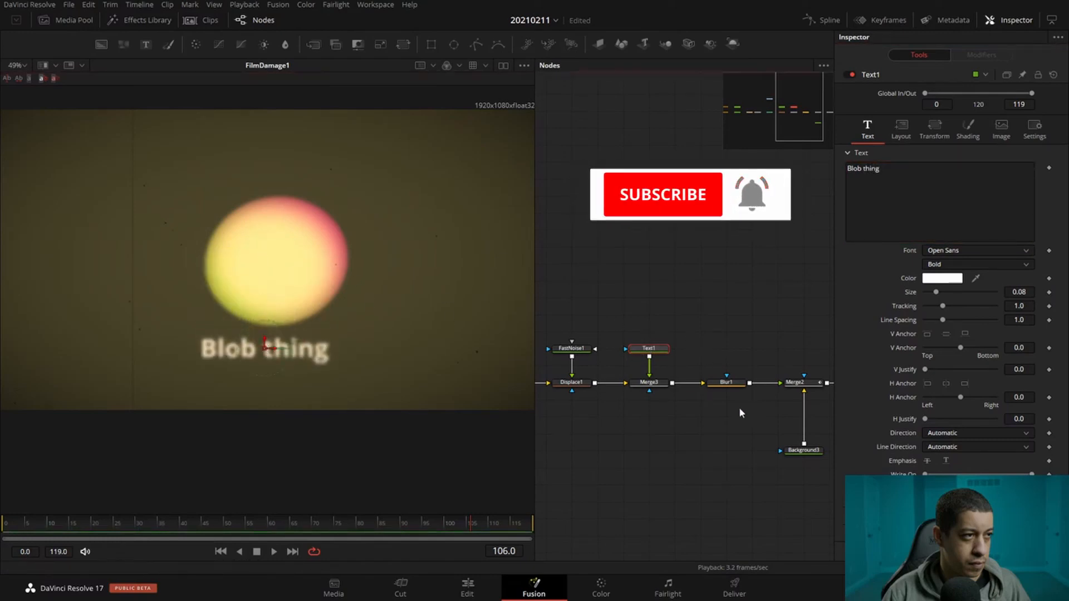
Reorder the chain so Text1 and Merge3 come after Blur1, keeping the title out of the blur.
left_click(660, 382, "ctrl")
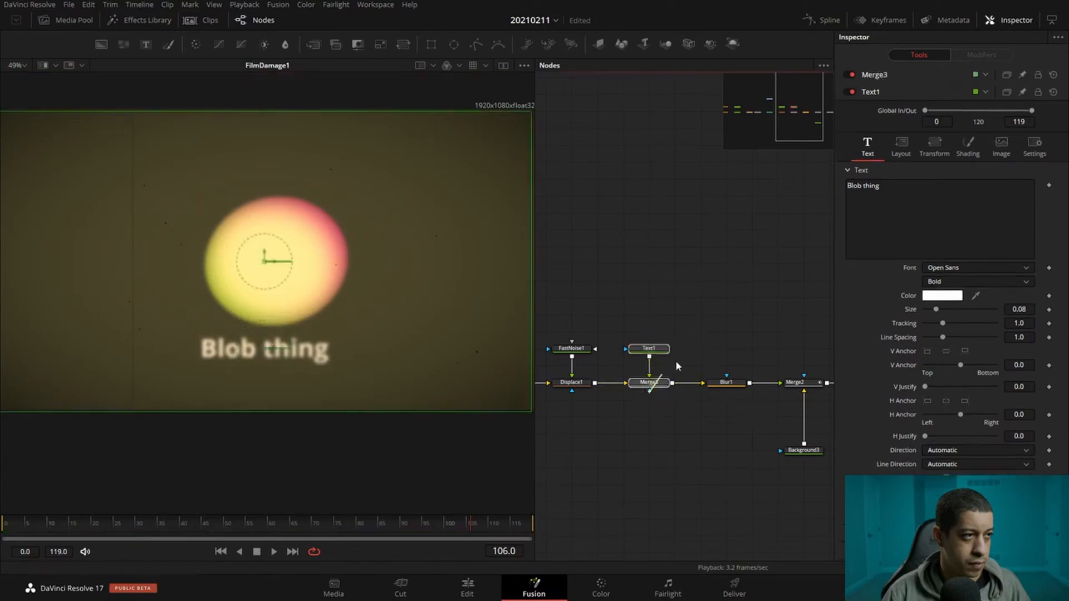
left_click_drag(657, 383, 734, 332)
left_click_drag(705, 394, 751, 330)
left_click_drag(741, 266, 703, 389)
left_click(707, 386)
Open Text1's shading softness settings and set Softness X and Y to 0.1.
left_click(718, 348)
left_click(968, 132)
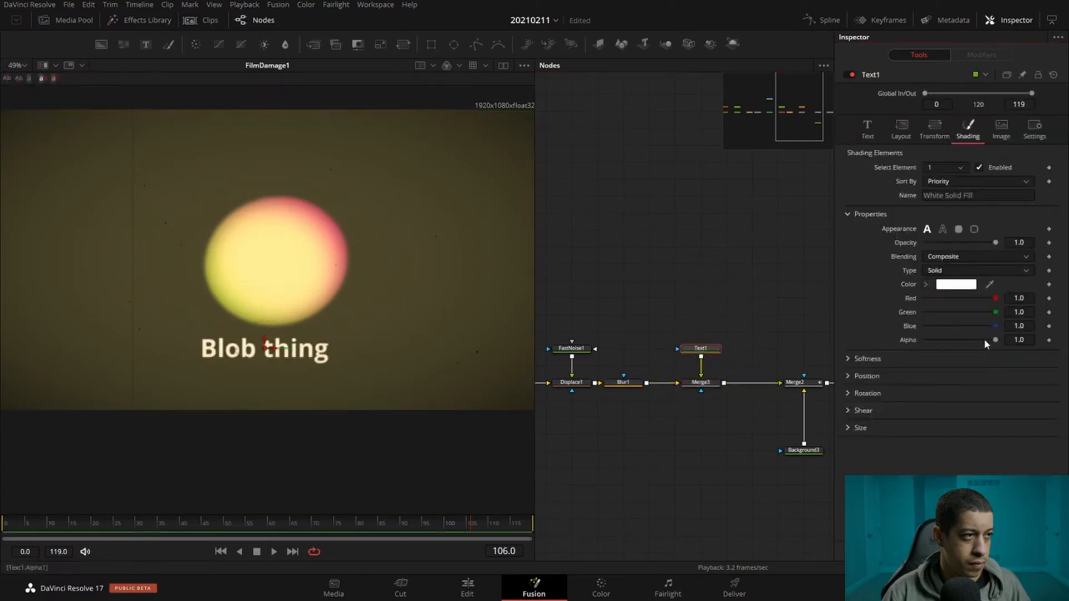
left_click(848, 359)
left_click_drag(1018, 374, 1033, 374)
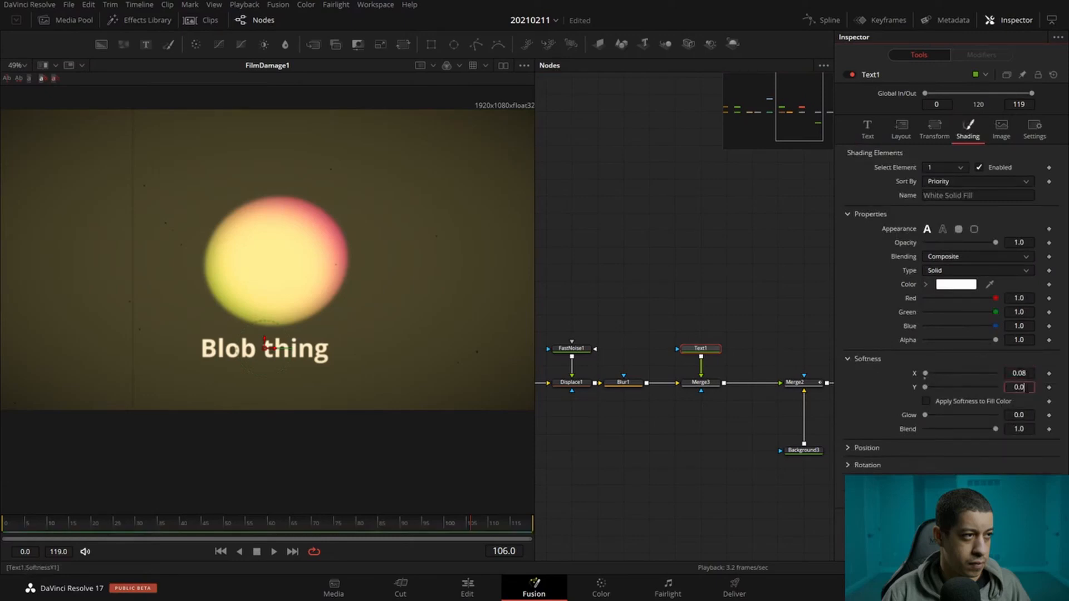
type(".1")
key("Tab")
key("Return")
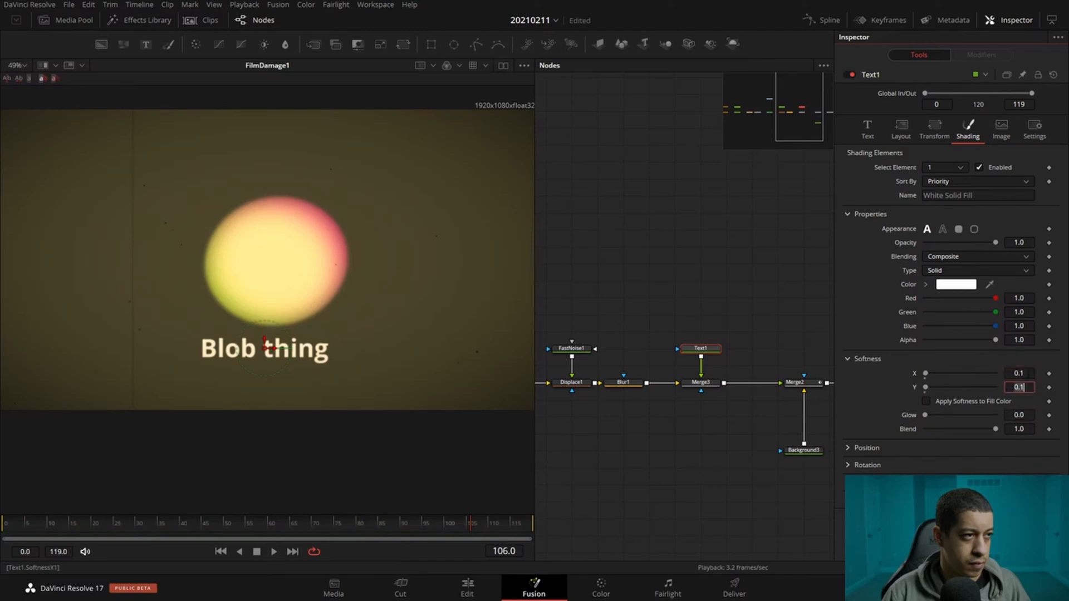
Inspect the title's edges up close, try a stronger horizontal softness, and set Text1's Softness X and Y to 1.0.
scroll(334, 341, "up", 10)
scroll(307, 291, "down", 3)
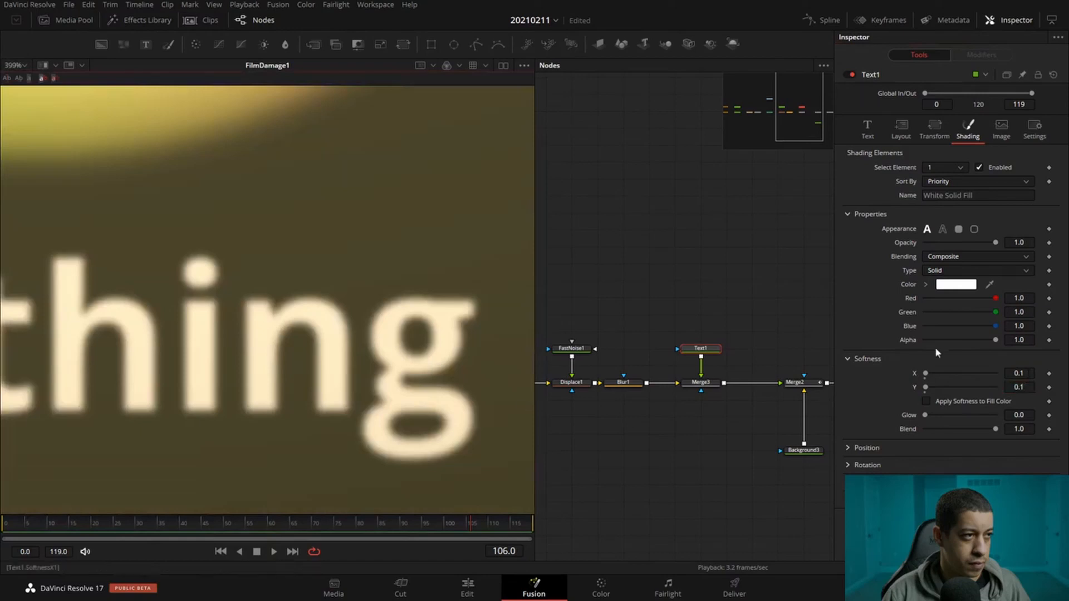
left_click_drag(930, 373, 952, 374)
left_click(1024, 373)
type("1")
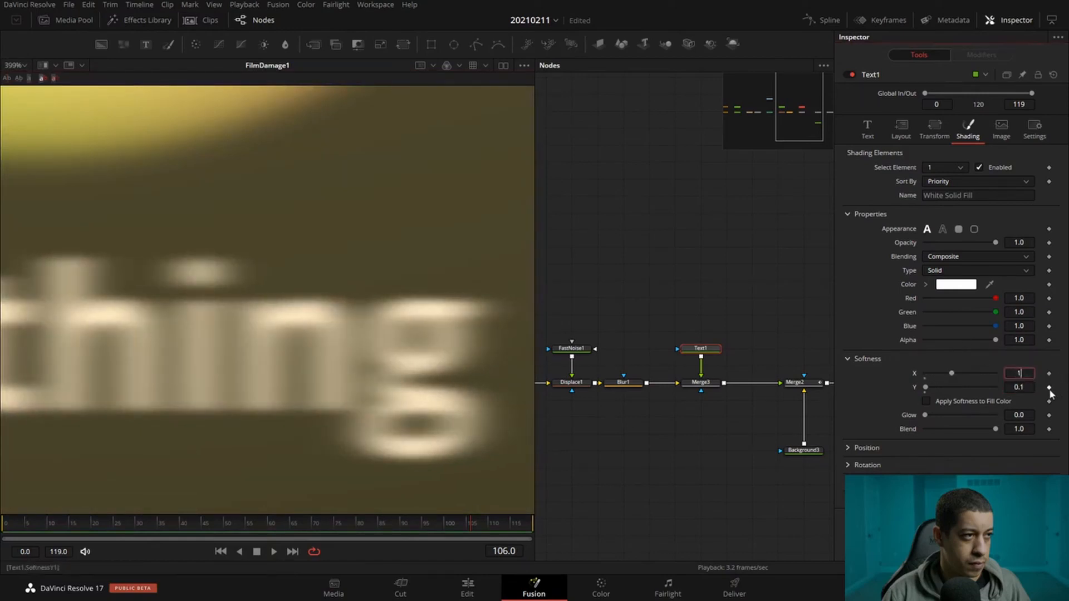
key("Tab")
type("1")
key("Return")
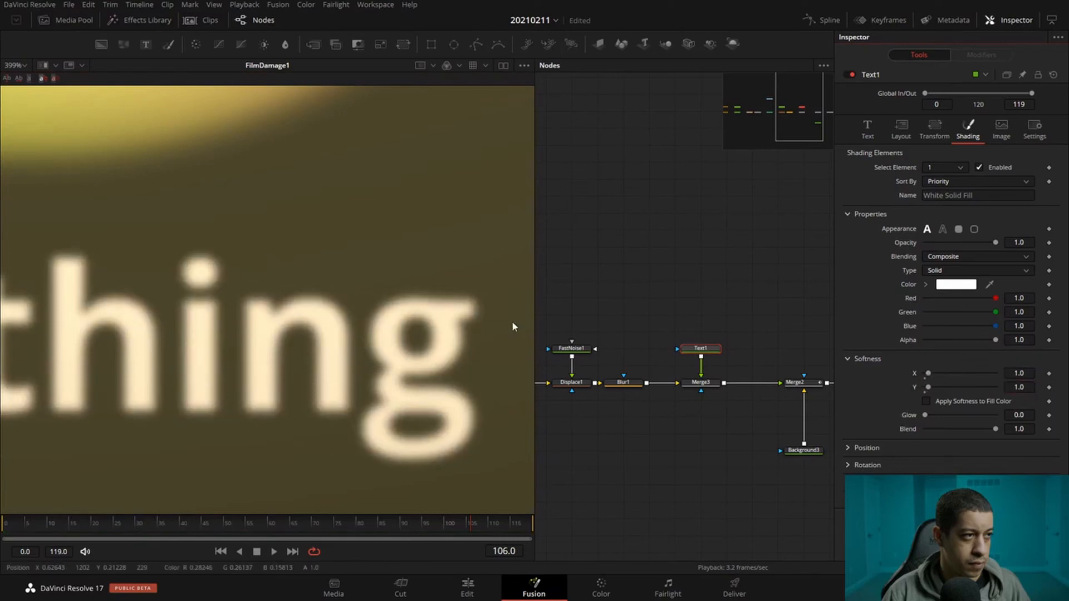
Play the whole composite in the full-frame view and review the node chain from MatteControl1 through to FilmDamage1.
scroll(523, 322, "down", 5)
left_click_drag(370, 213, 209, 193)
left_click_drag(299, 224, 311, 270)
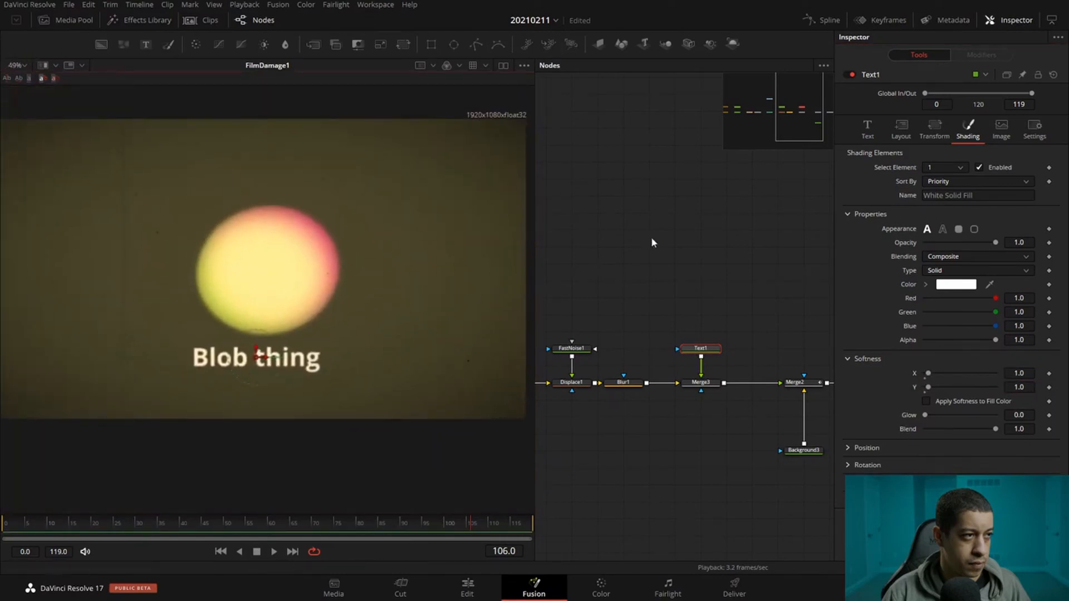
left_click_drag(687, 264, 626, 257)
left_click(665, 391)
left_click_drag(752, 373, 713, 367)
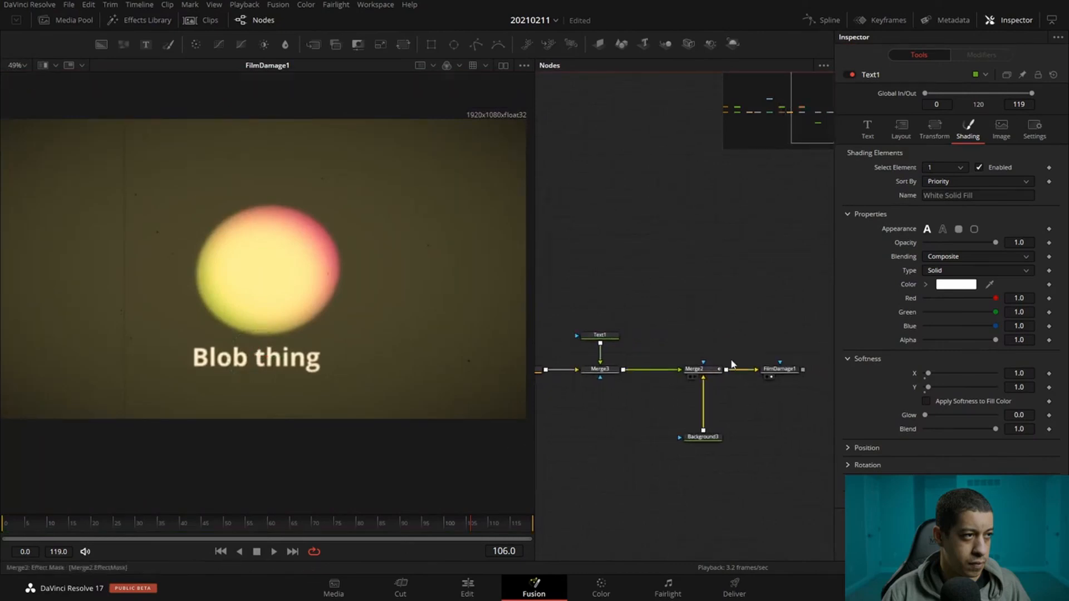
key("space")
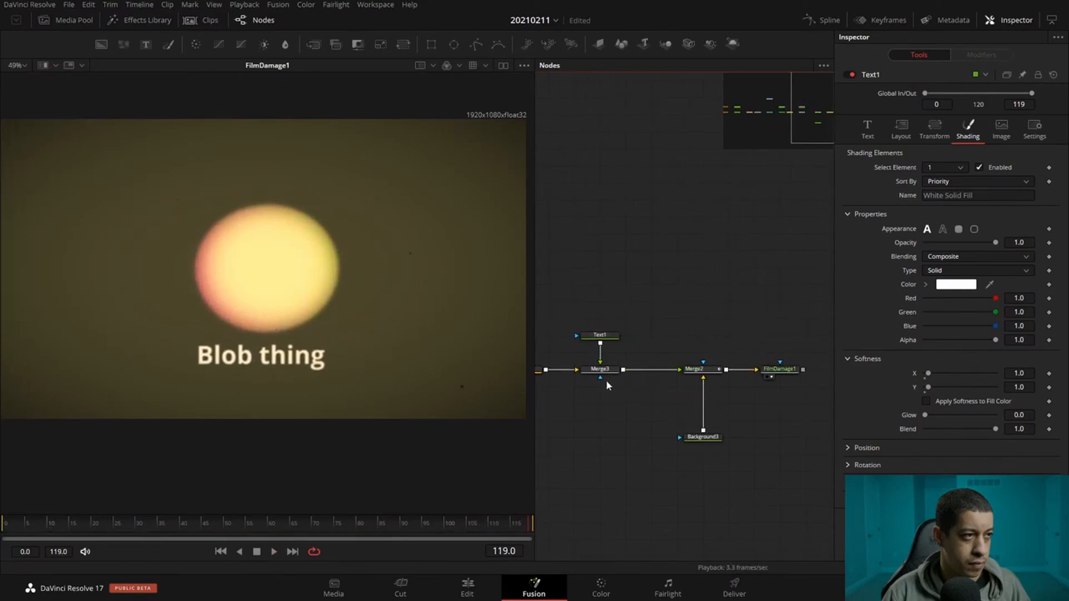
key("space")
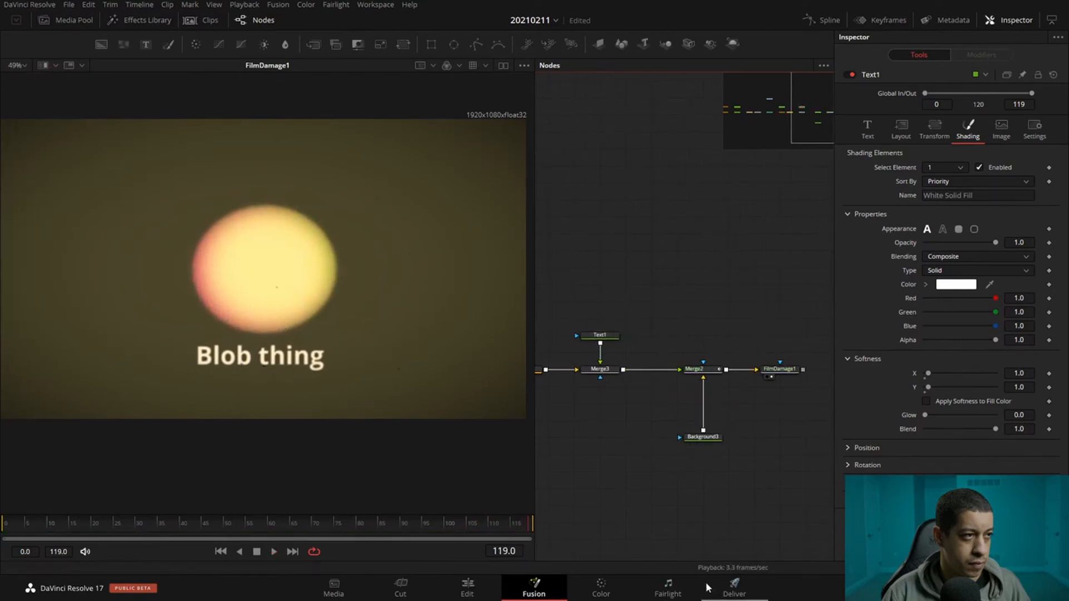
left_click_drag(636, 548, 682, 547)
left_click_drag(663, 475, 816, 489)
left_click_drag(599, 462, 582, 424)
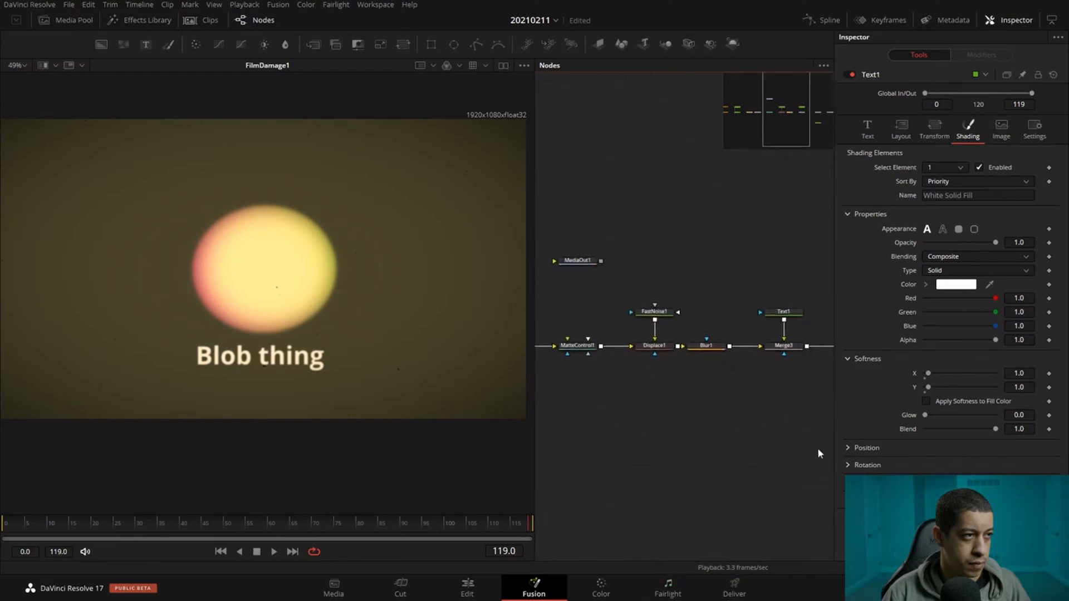
Switch to the browser, review the reference video's circle animation from about 9:02, and move the browser window off the composite.
key("alt+Tab")
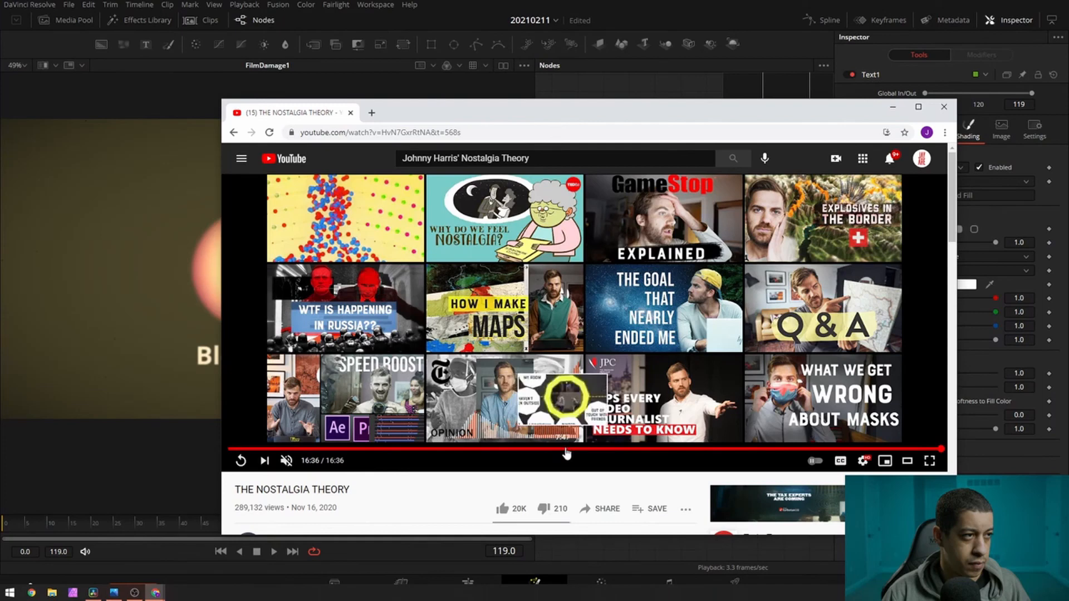
left_click(616, 450)
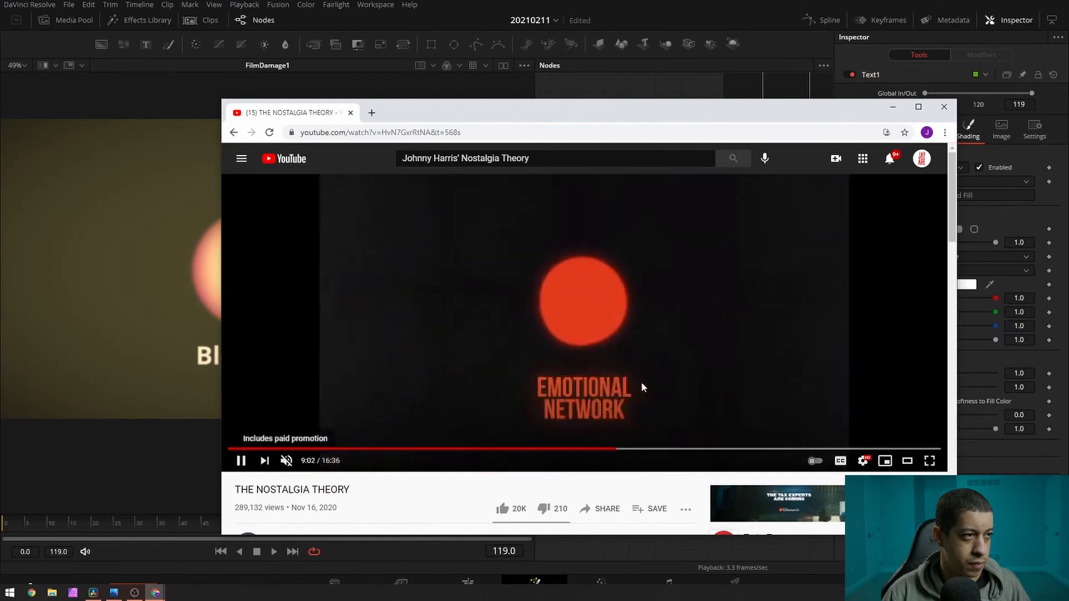
left_click(623, 452)
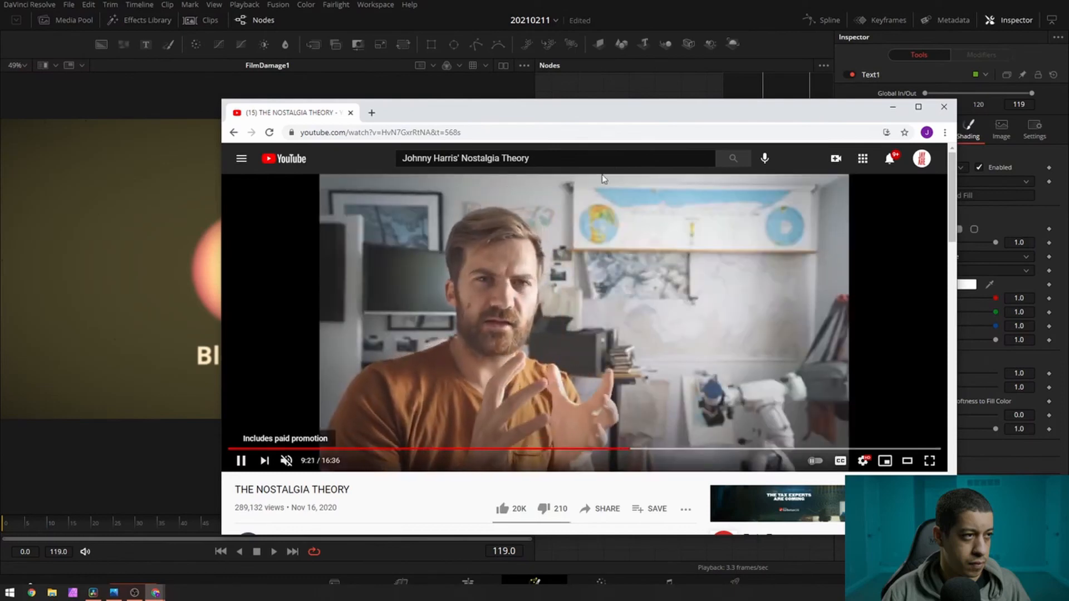
left_click(651, 206)
left_click_drag(706, 114, 1068, 143)
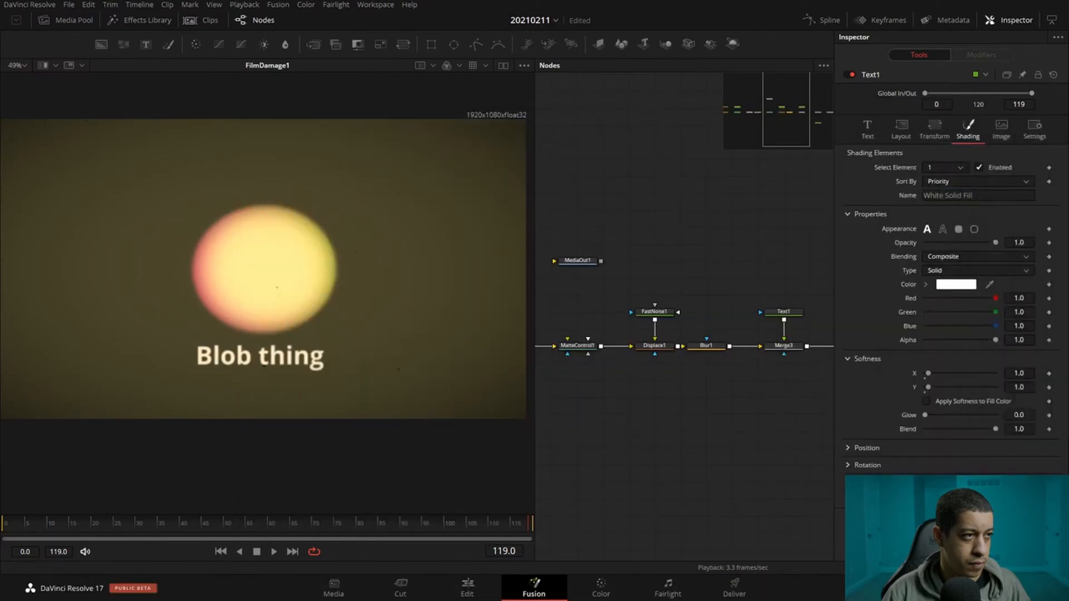
Replay the titled composite while inspecting the final Merge2, Background3 and FilmDamage1 nodes.
key("space")
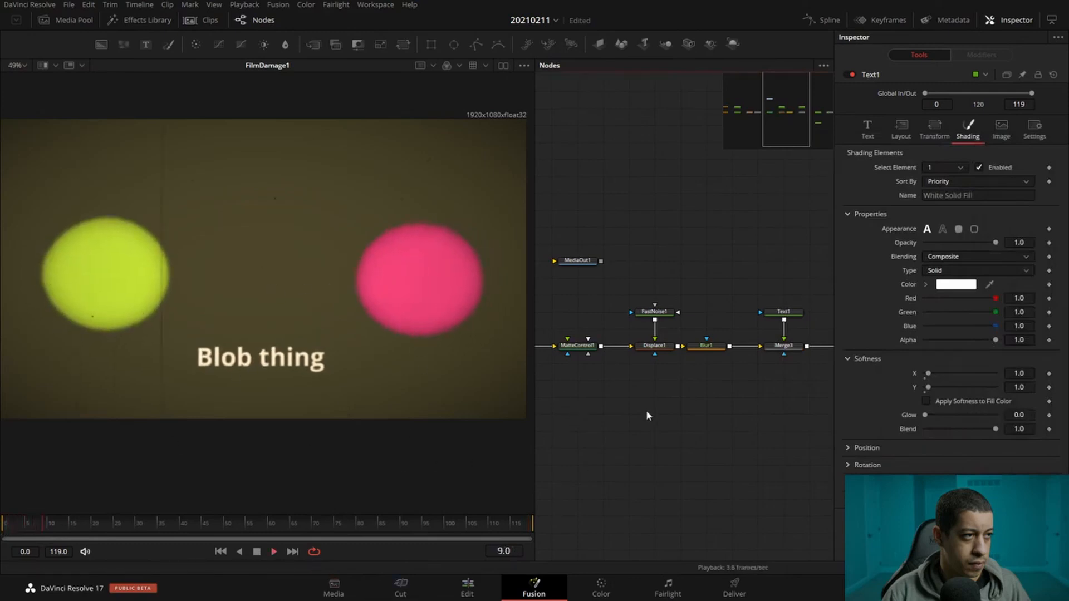
left_click_drag(775, 392, 631, 385)
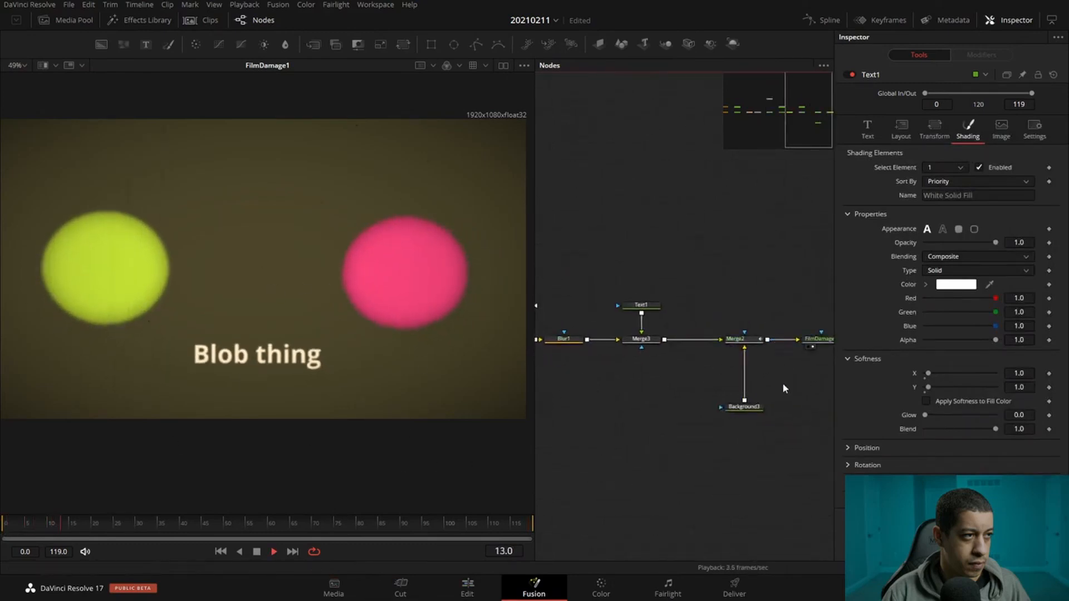
left_click_drag(792, 381, 708, 374)
left_click(733, 334)
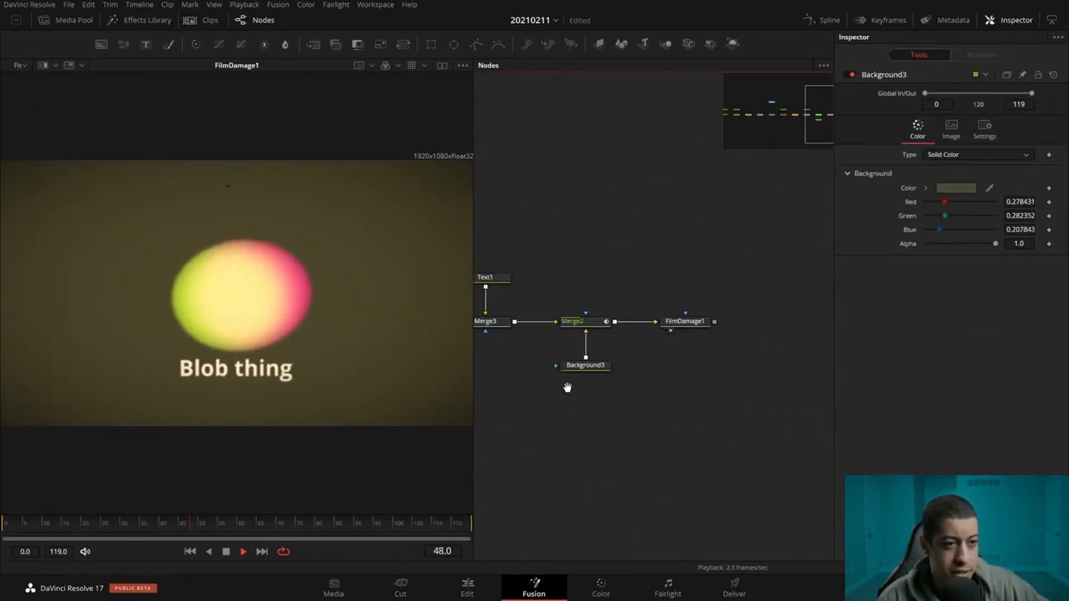
left_click_drag(671, 384, 685, 396)
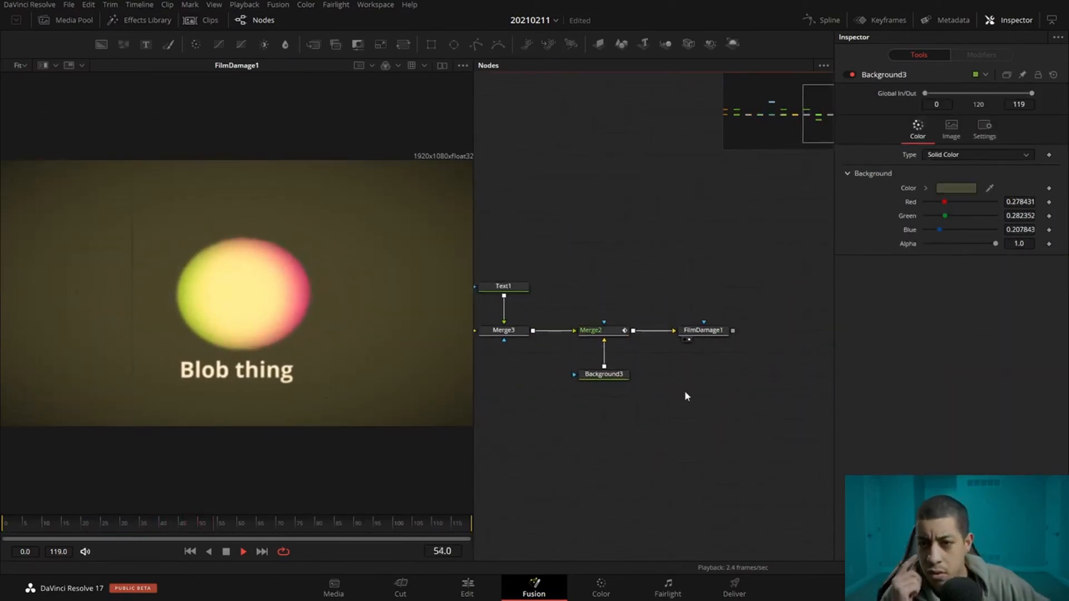
Stop playback and set up widened dual viewers comparing FilmDamage1 with Merge2, with FilmDamage1's settings open for review.
left_click(703, 333)
left_click(225, 552)
left_click_drag(601, 332, 276, 326)
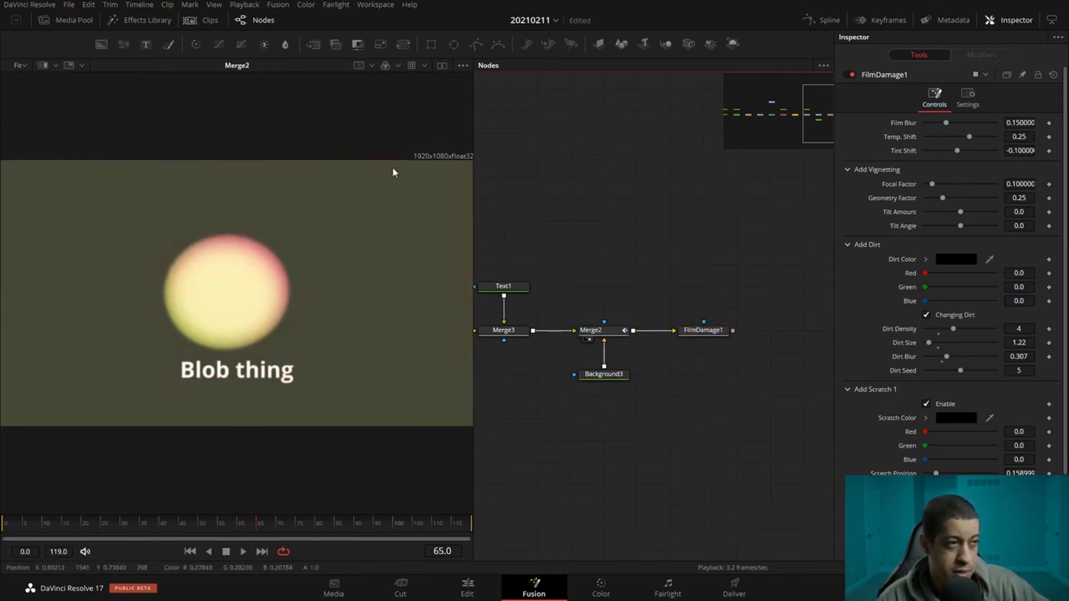
left_click(442, 65)
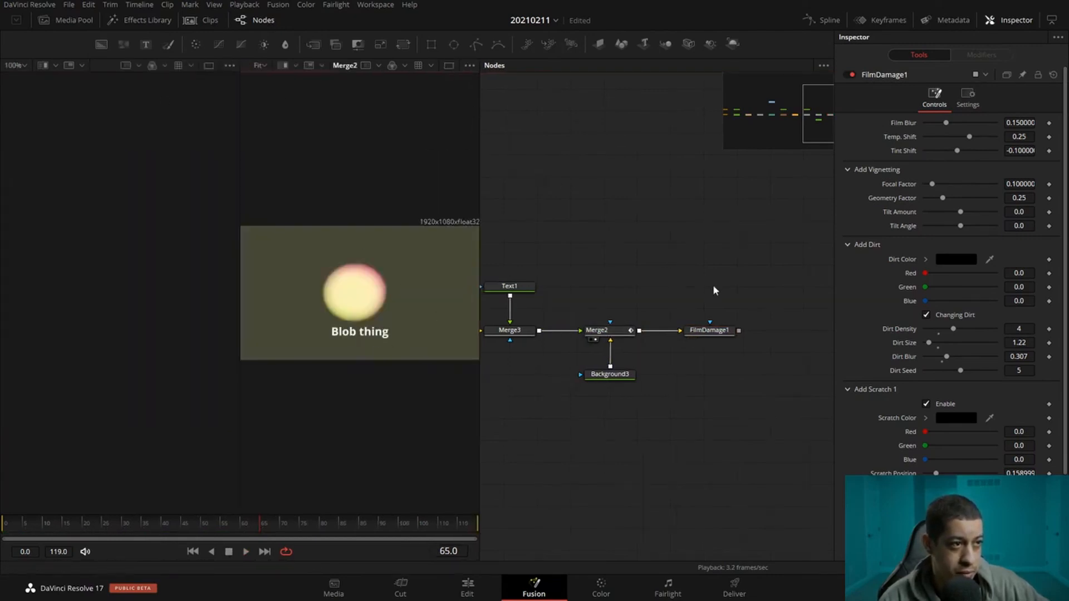
left_click_drag(703, 330, 131, 298)
left_click_drag(480, 433, 813, 432)
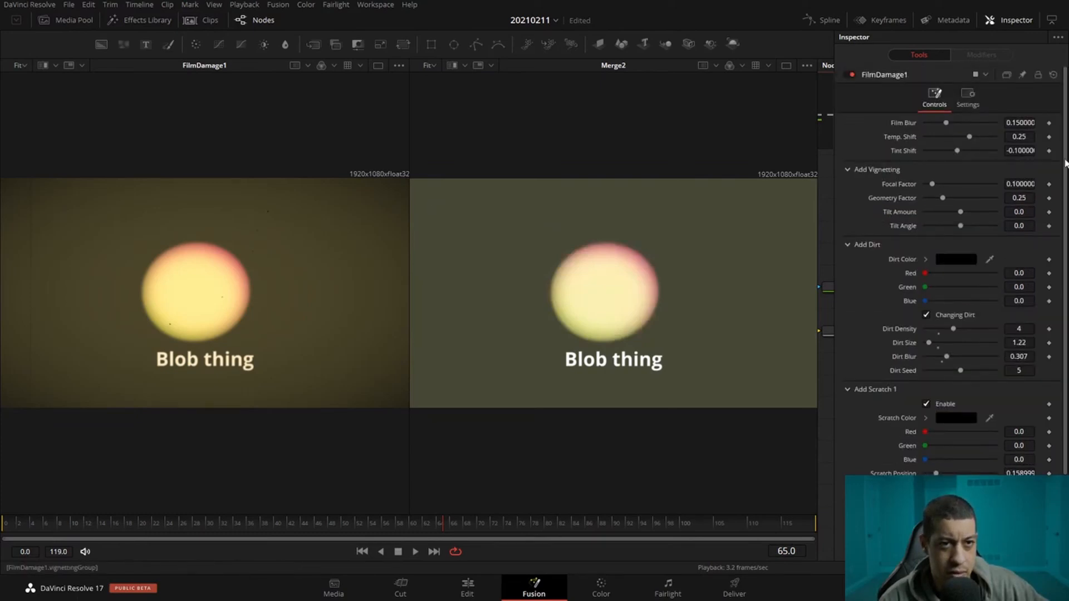
scroll(1064, 163, "down", 3)
scroll(1061, 156, "up", 3)
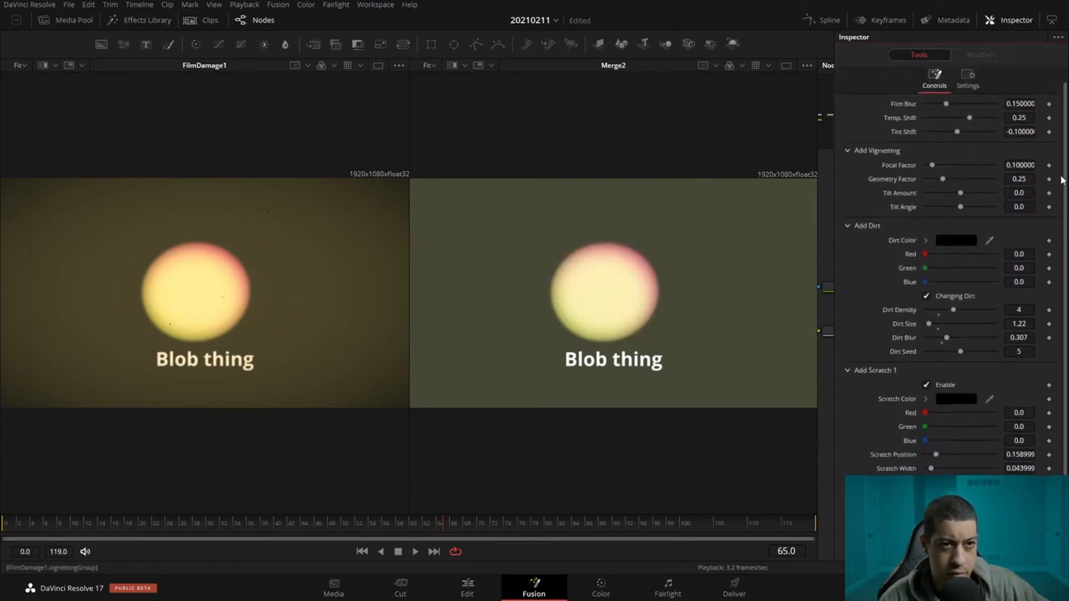